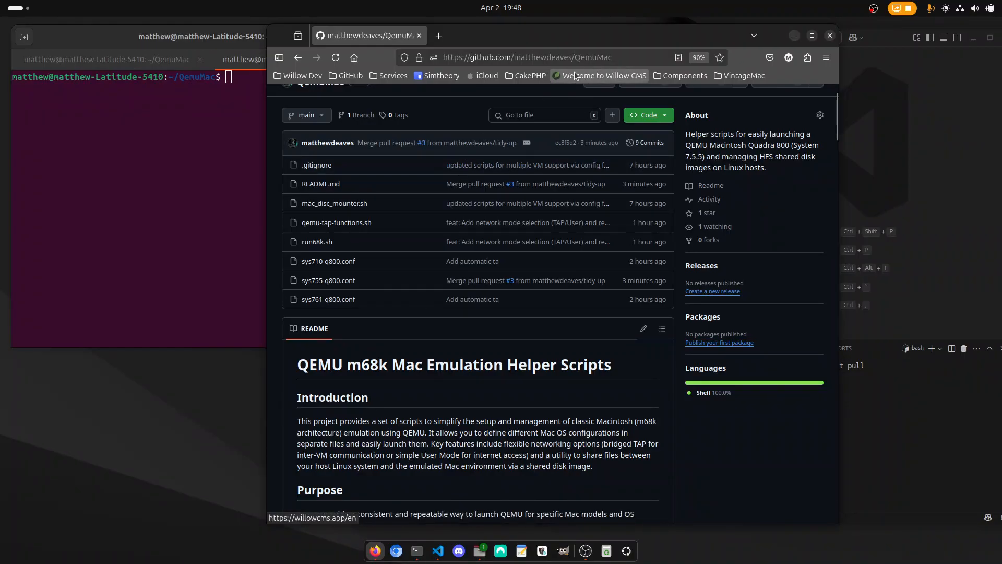
# Look through the QemuMac repository's README on GitHub, including the prerequisites.
pyautogui.scroll(-9, 408, 291)
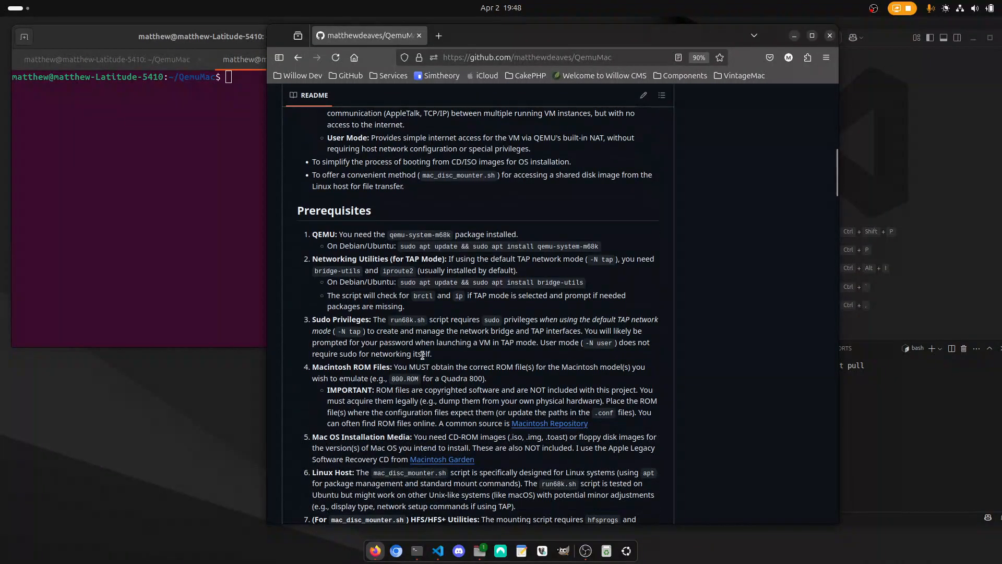
pyautogui.scroll(-5, 403, 334)
pyautogui.scroll(15, 403, 334)
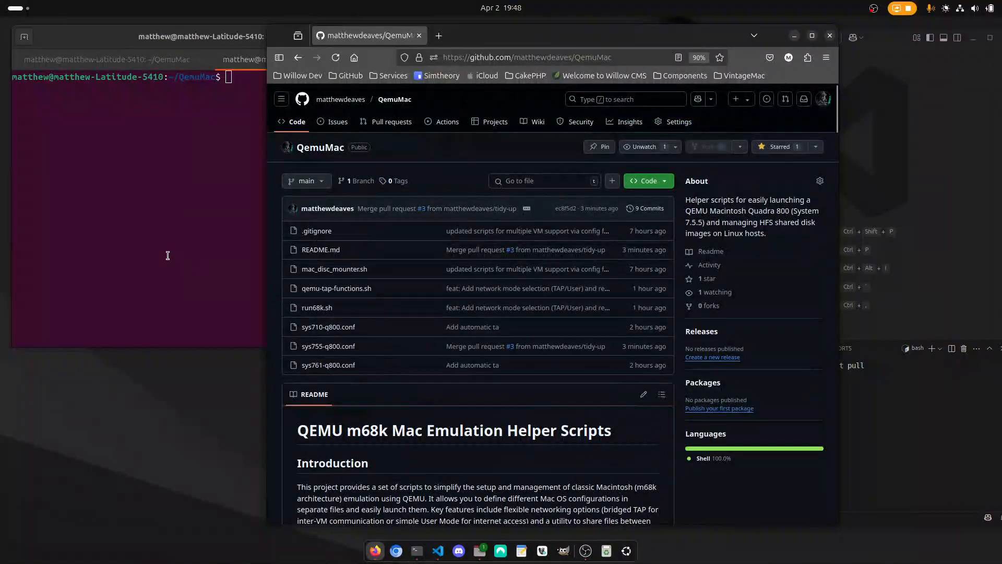
# Switch to the terminal, list the QemuMac folder's files, and highlight run68k.sh and mac_disc_mounter.sh in the listing.
pyautogui.click(168, 255)
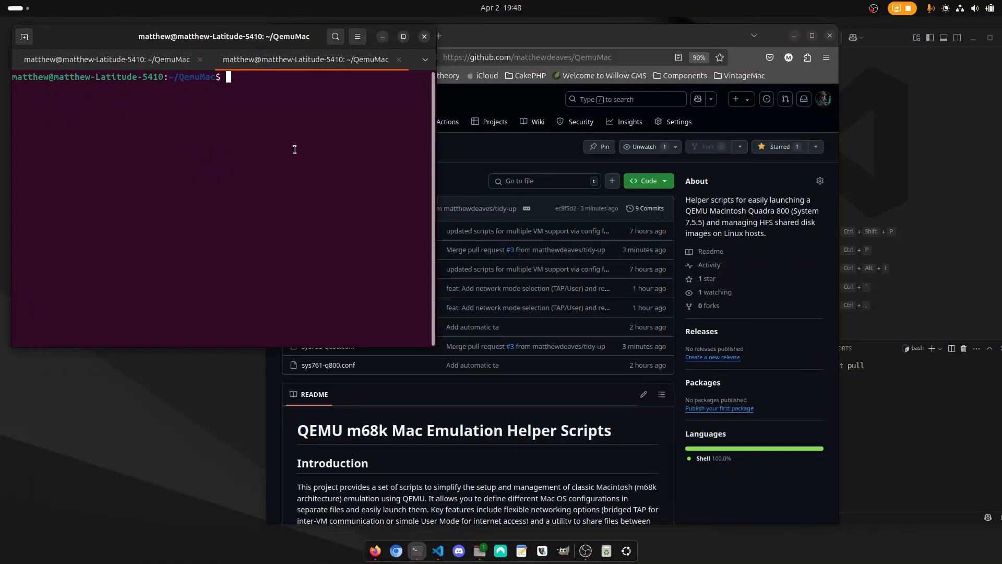
pyautogui.write('ls')
pyautogui.press('Return')
pyautogui.moveTo(204, 111); pyautogui.dragTo(248, 116)
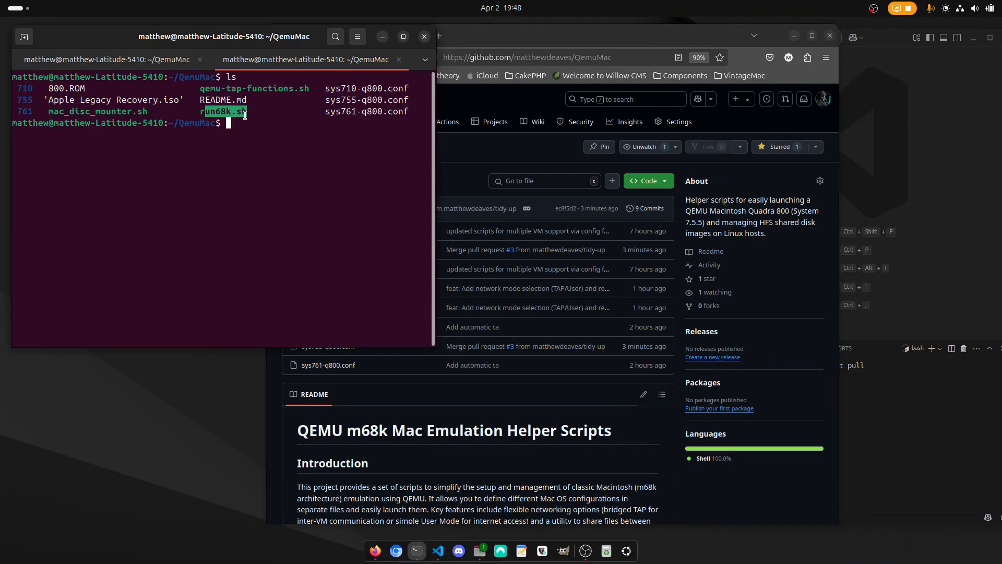
pyautogui.click(263, 131)
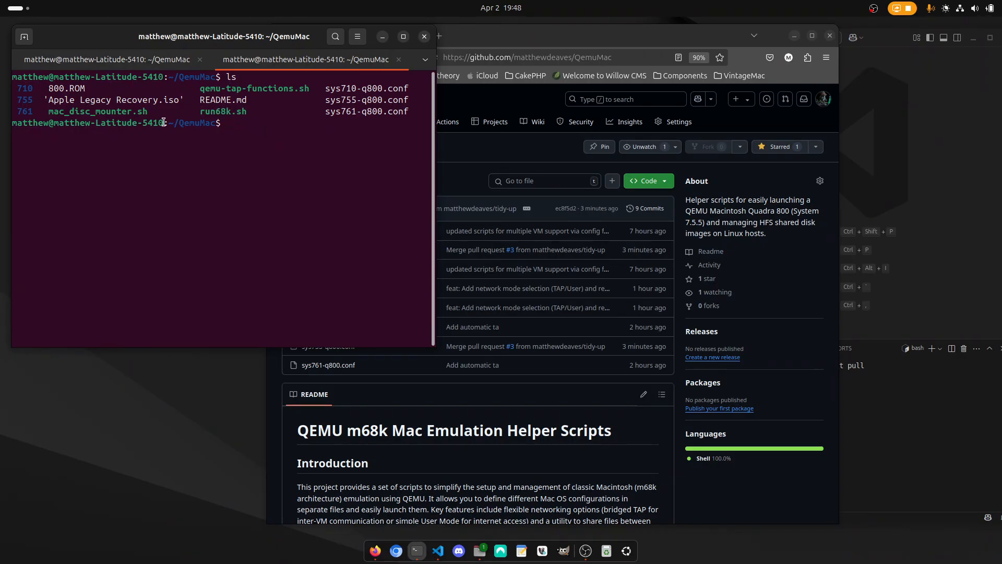
pyautogui.moveTo(49, 112); pyautogui.dragTo(143, 111)
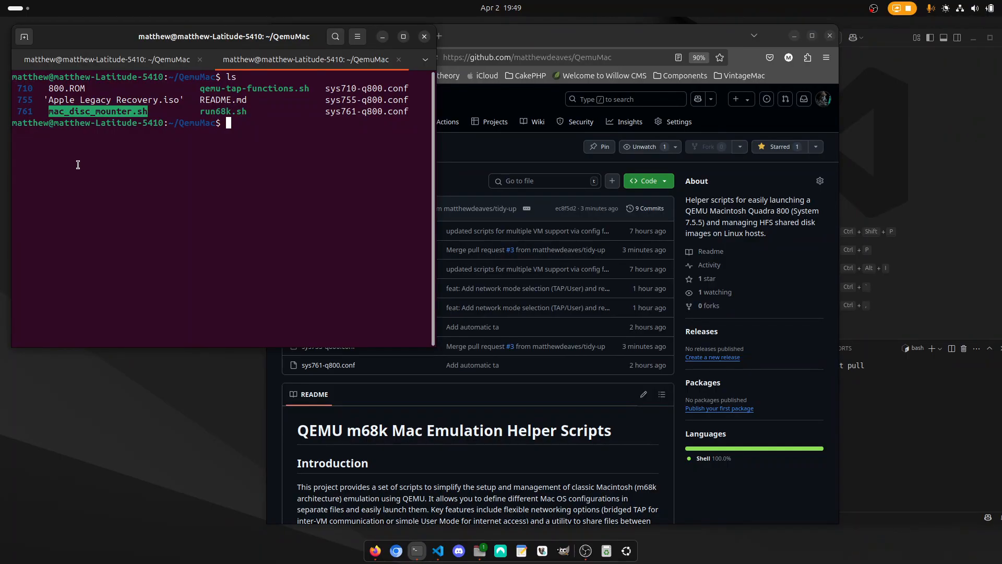
# Enter the command ./run68k.sh -C sys761-q800.conf at the terminal prompt without running it.
pyautogui.click(199, 218)
pyautogui.write('./run')
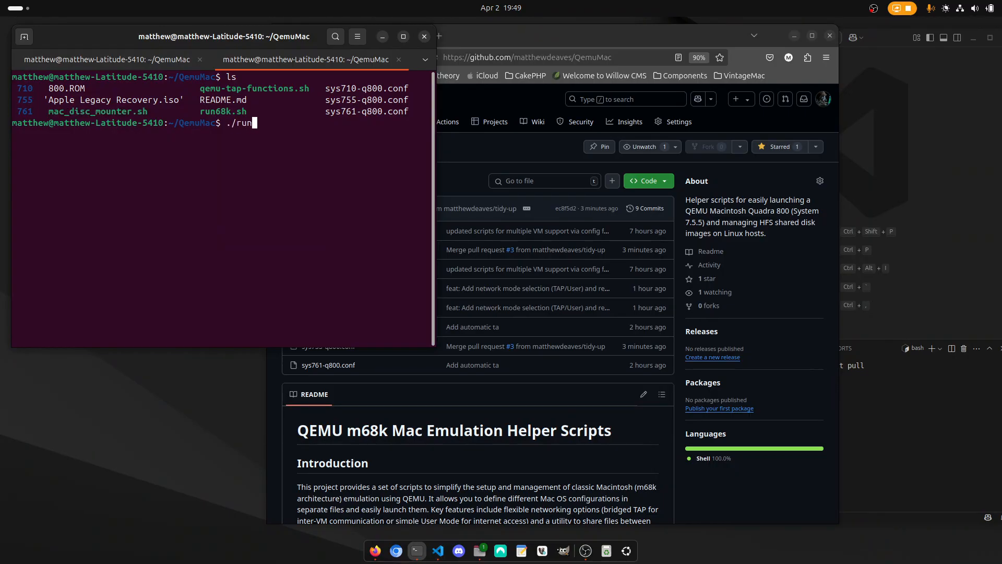
pyautogui.press('Tab')
pyautogui.write('-')
pyautogui.write('C')
pyautogui.write(' sys7')
pyautogui.write('6')
pyautogui.press('Tab')
# Switch to VS Code, open sys761-q800.conf, and reposition the editor window over the terminal.
pyautogui.click(979, 219)
pyautogui.click(515, 208)
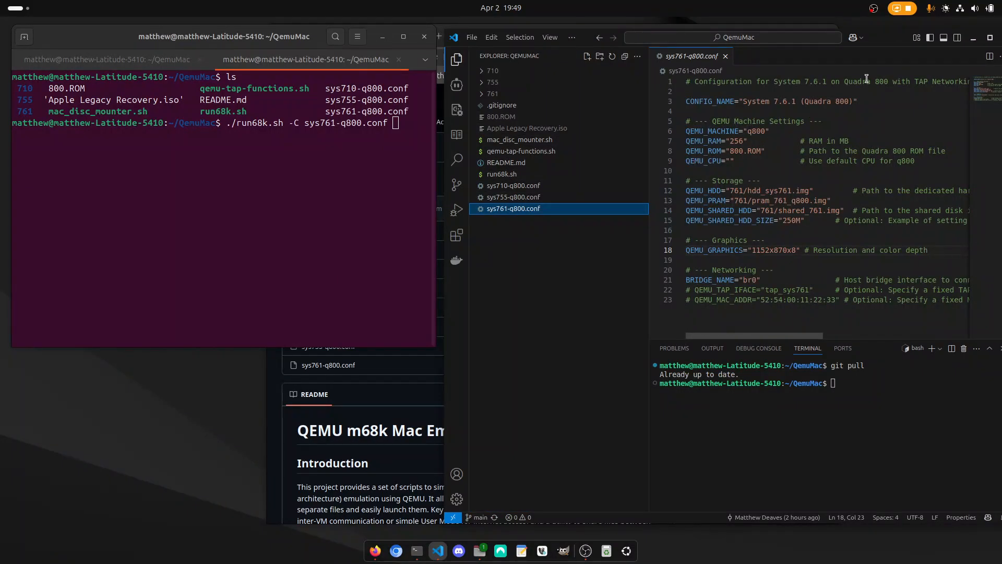
pyautogui.moveTo(882, 42); pyautogui.dragTo(798, 51)
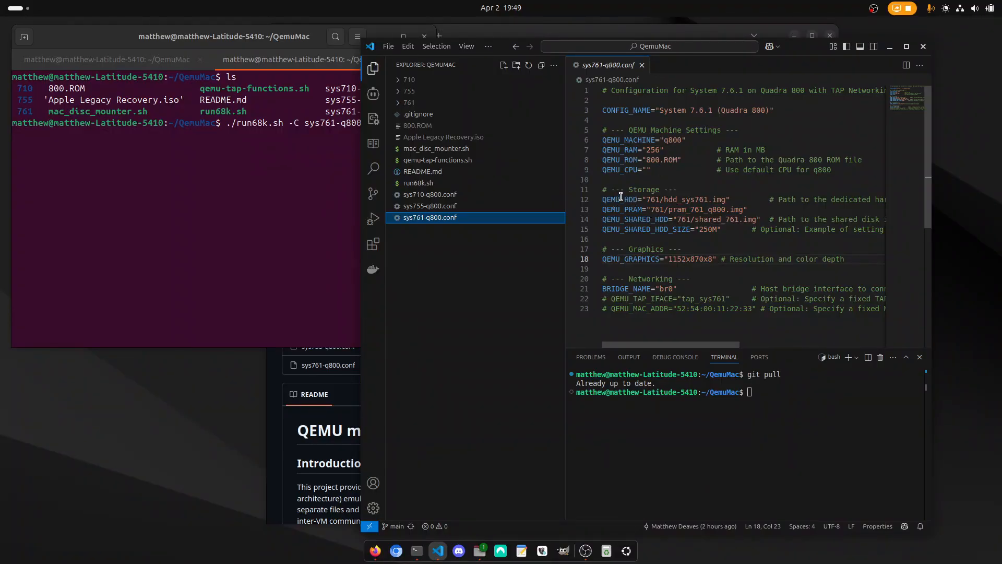
# Examine the hard disk, PRAM, shared disk, graphics and networking settings in sys761-q800.conf.
pyautogui.moveTo(611, 199); pyautogui.dragTo(731, 200)
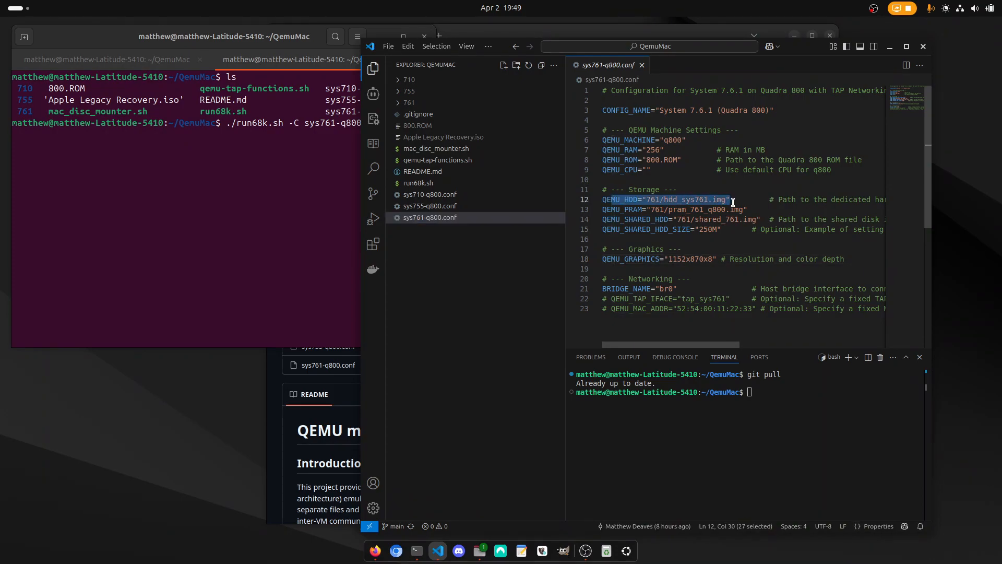
pyautogui.click(629, 209)
pyautogui.moveTo(648, 209); pyautogui.dragTo(743, 210)
pyautogui.click(640, 222)
pyautogui.moveTo(624, 219); pyautogui.dragTo(769, 219)
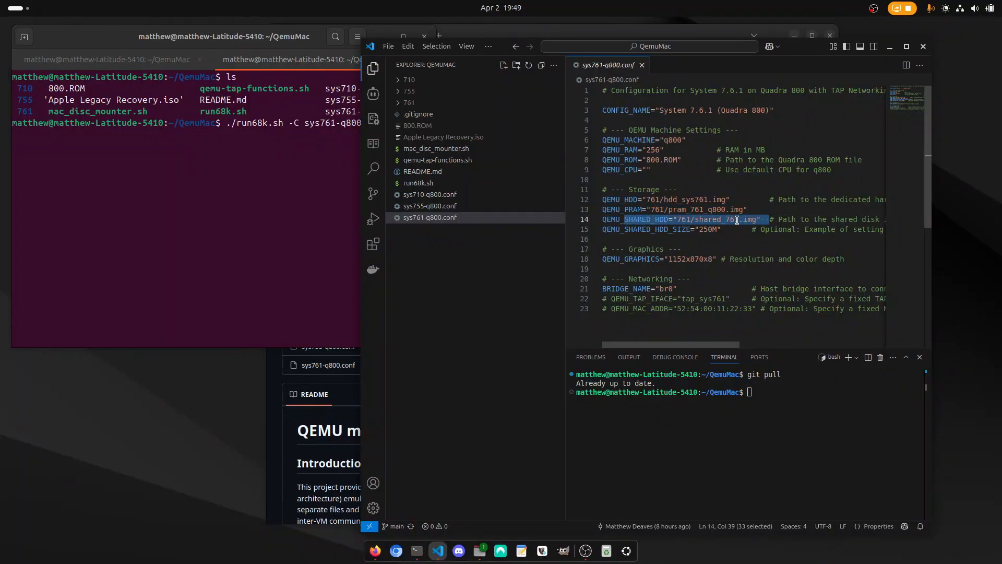
pyautogui.click(676, 230)
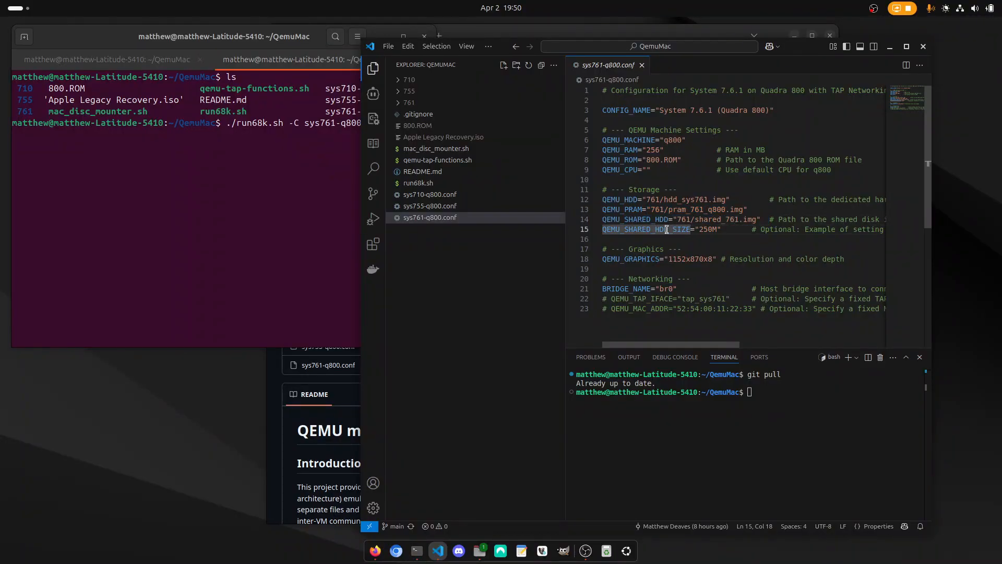
pyautogui.moveTo(669, 230); pyautogui.dragTo(718, 230)
pyautogui.click(731, 236)
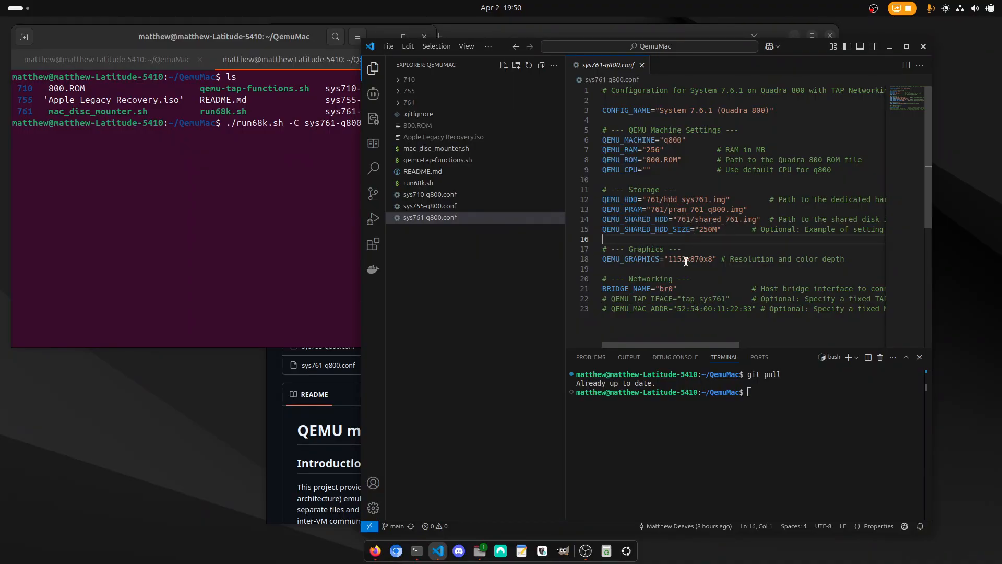
pyautogui.moveTo(642, 259); pyautogui.dragTo(717, 259)
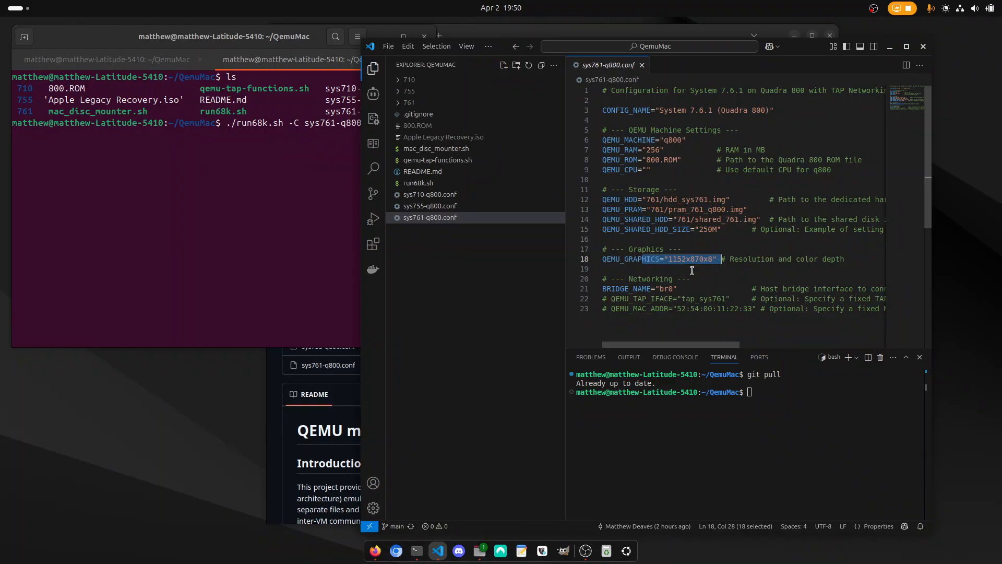
pyautogui.moveTo(608, 279); pyautogui.dragTo(699, 309)
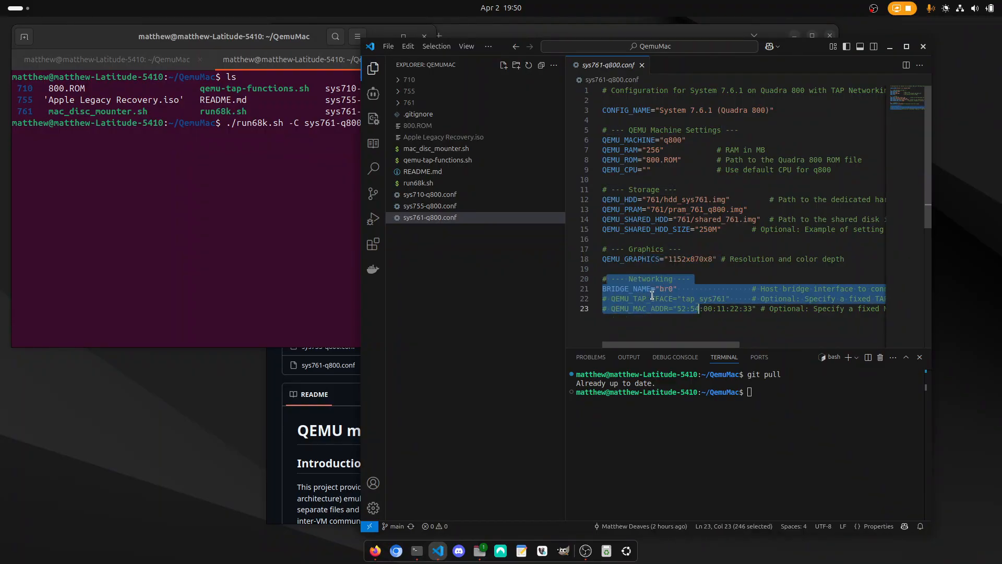
# Switch back to the terminal, run the prepared System 7.6.1 launch command, and highlight its TAP network setup output.
pyautogui.click(238, 219)
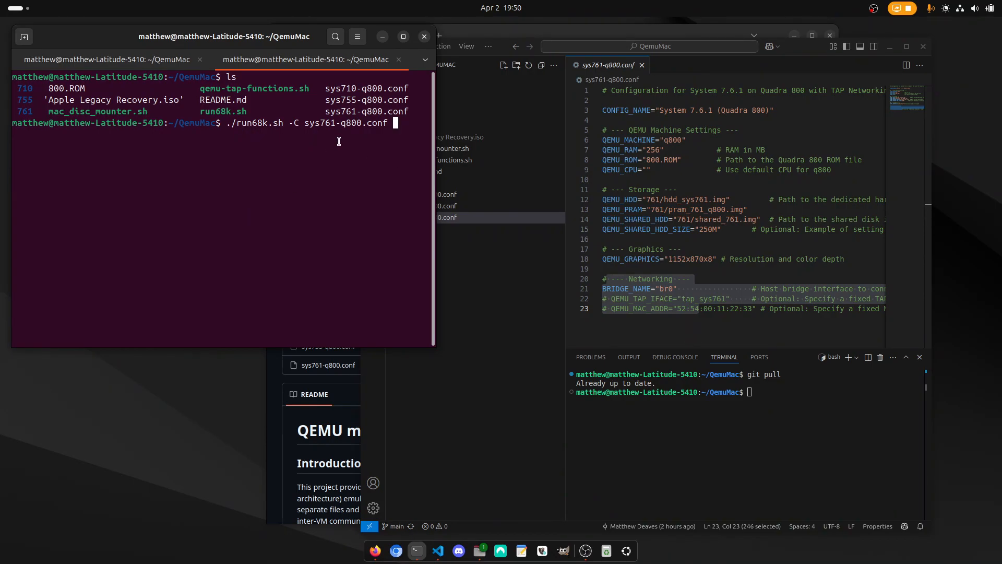
pyautogui.press('Return')
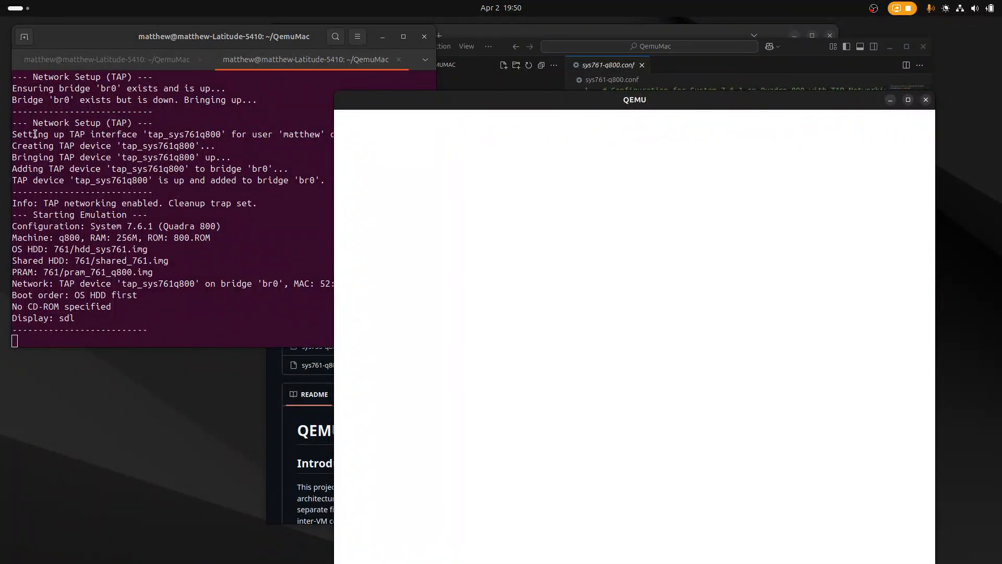
pyautogui.click(79, 122)
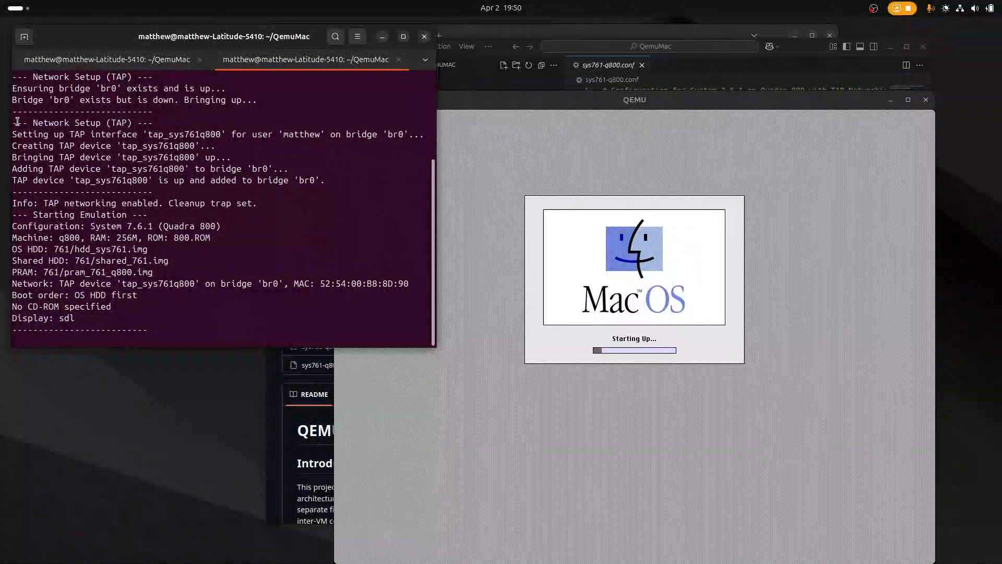
pyautogui.moveTo(18, 122); pyautogui.dragTo(152, 181)
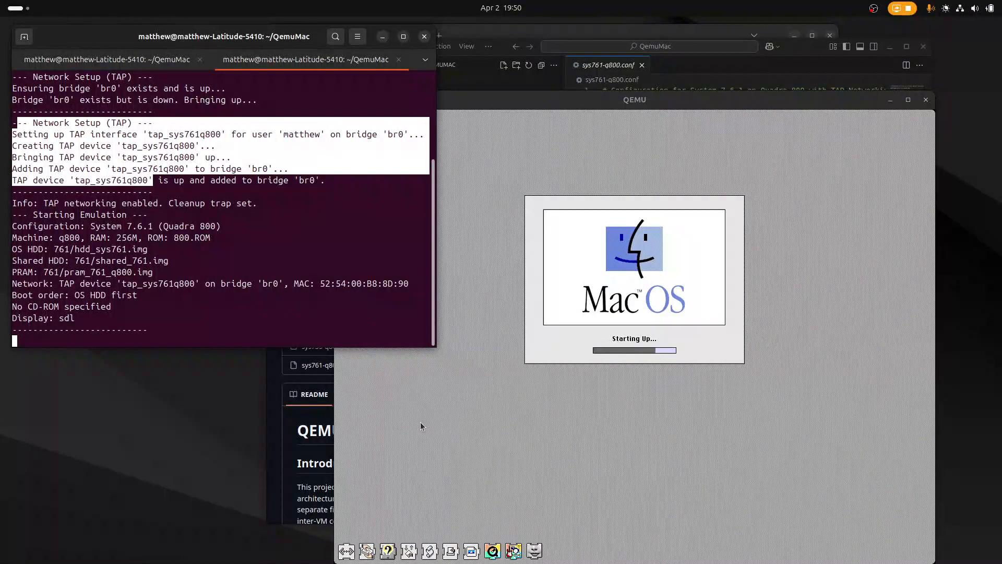
# Reposition the QEMU window, open the Shared and Macintosh HD disks, and move the Macintosh HD window clear of the Shared window.
pyautogui.moveTo(477, 104); pyautogui.dragTo(284, 71)
pyautogui.click(422, 275)
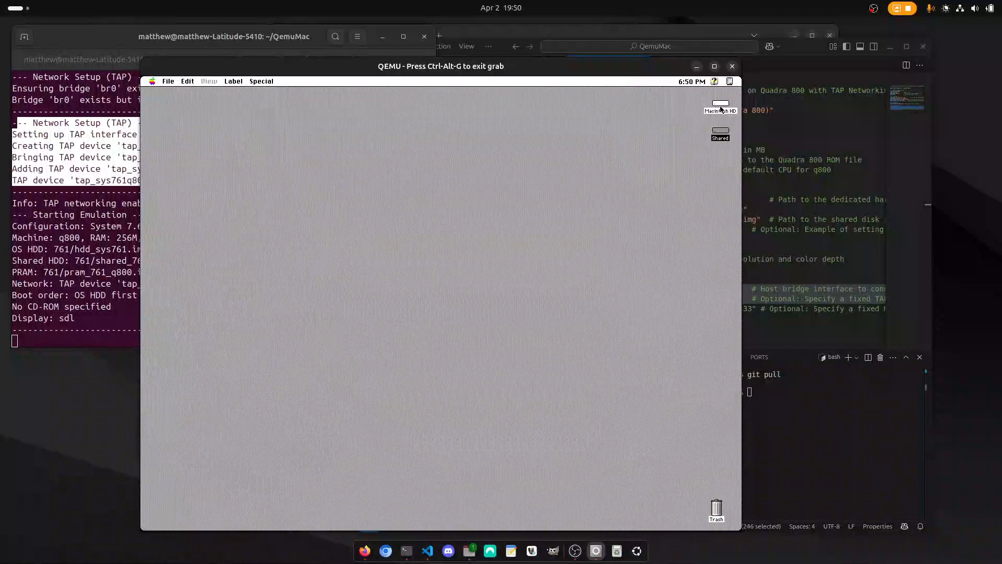
pyautogui.doubleClick(724, 134)
pyautogui.doubleClick(722, 110)
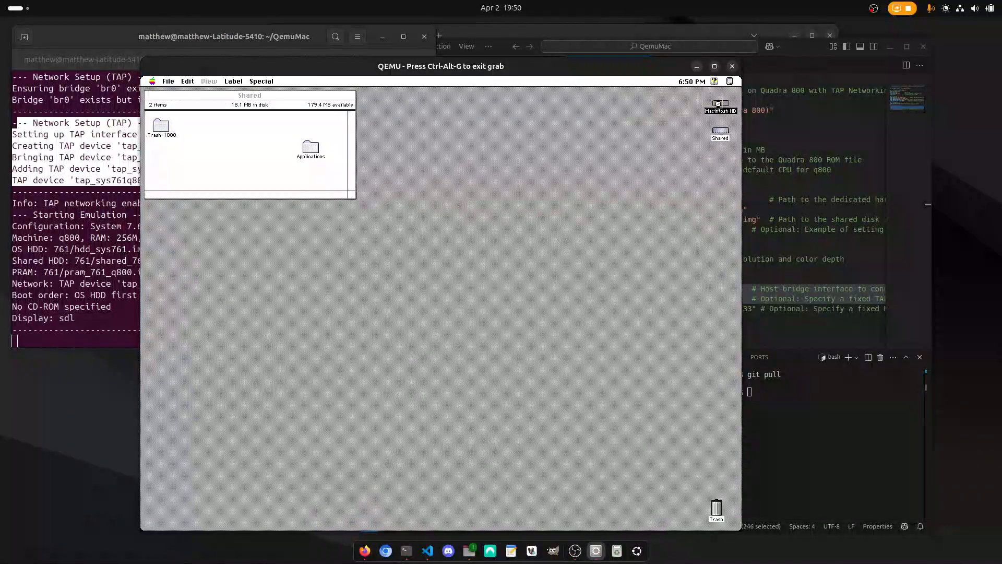
pyautogui.moveTo(206, 97); pyautogui.dragTo(445, 162)
# Check the emulated Mac's system version and memory in About This Computer, and look at the Special commands.
pyautogui.moveTo(153, 83); pyautogui.dragTo(175, 89)
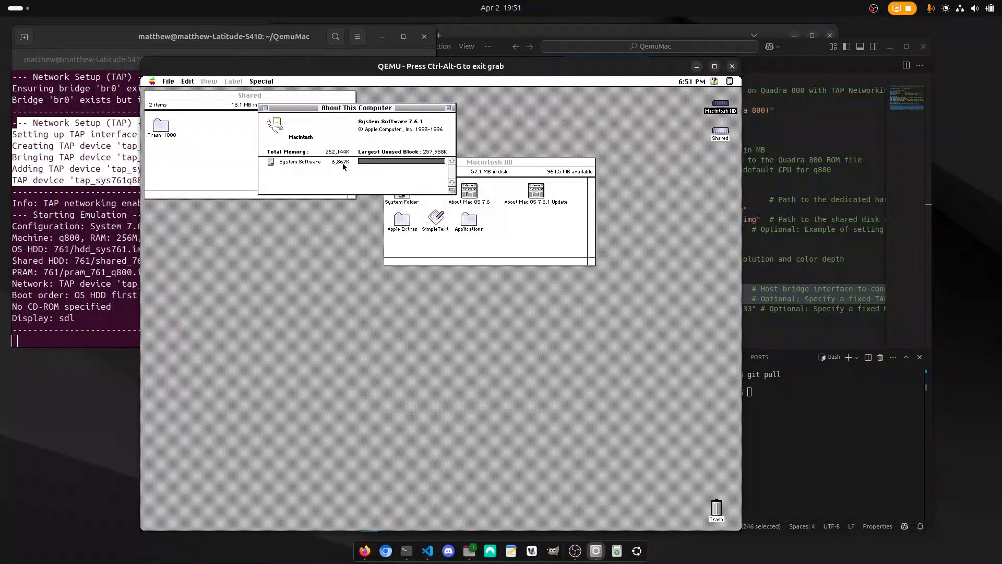
pyautogui.click(265, 107)
pyautogui.moveTo(261, 82); pyautogui.dragTo(314, 234)
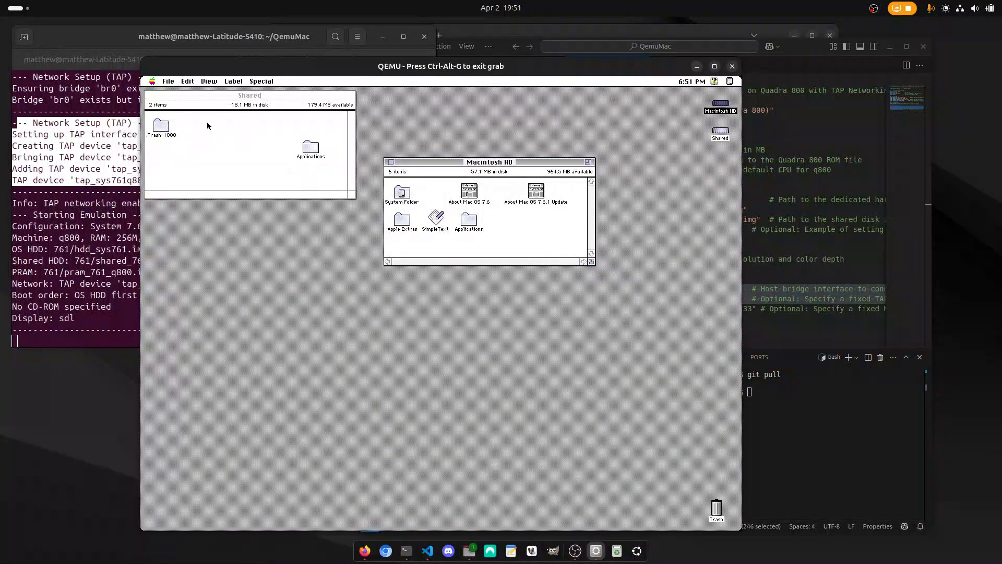
pyautogui.moveTo(152, 85); pyautogui.dragTo(158, 95)
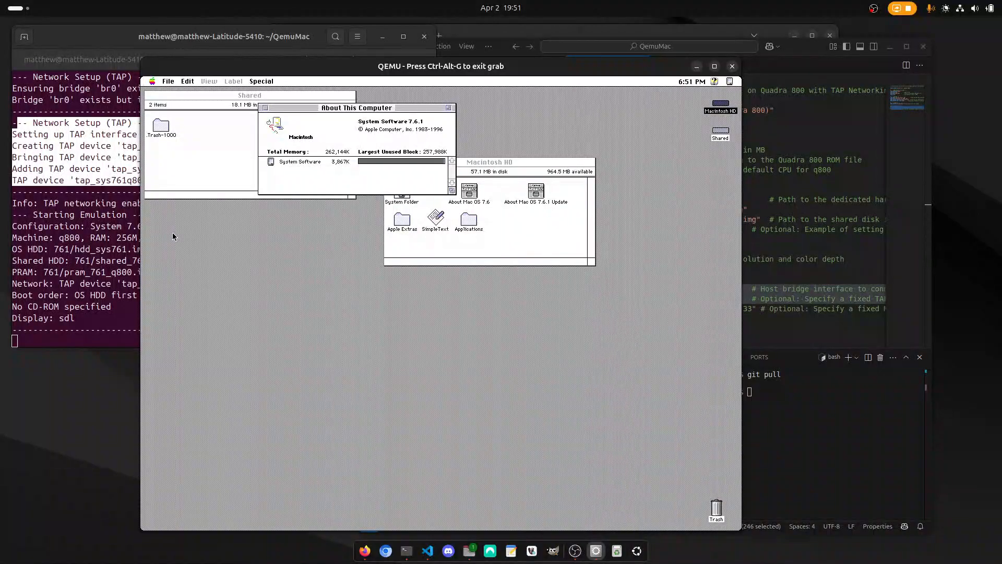
# Release the QEMU input grab and enter ./run68k.sh -C sys755-q800.conf in the other terminal session without running it.
pyautogui.hotkey('ctrl', 'alt', 'g')
pyautogui.click(52, 253)
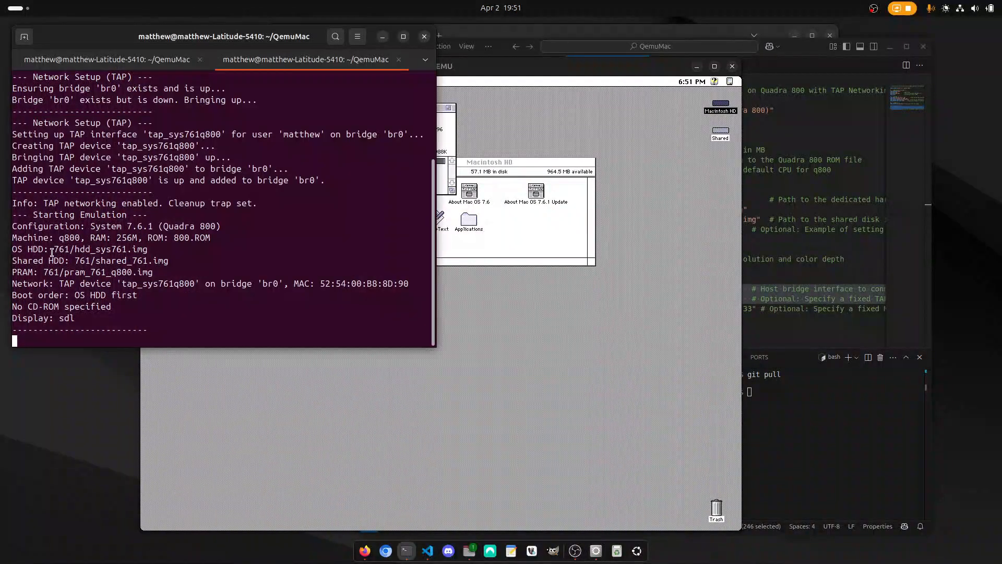
pyautogui.click(150, 60)
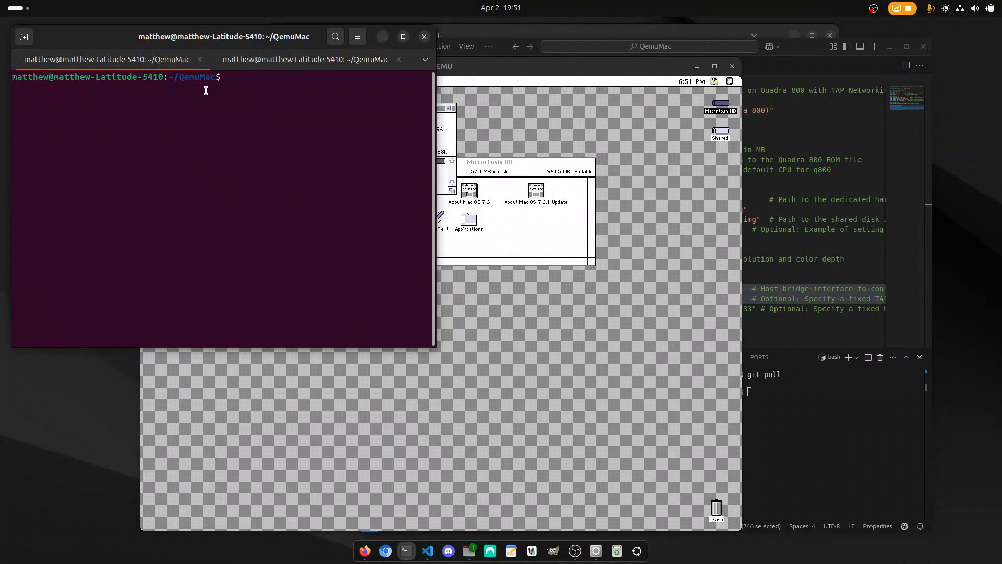
pyautogui.write('./run')
pyautogui.press('Tab')
pyautogui.write('-C sys755')
pyautogui.press('Tab')
pyautogui.moveTo(304, 37); pyautogui.dragTo(327, 66)
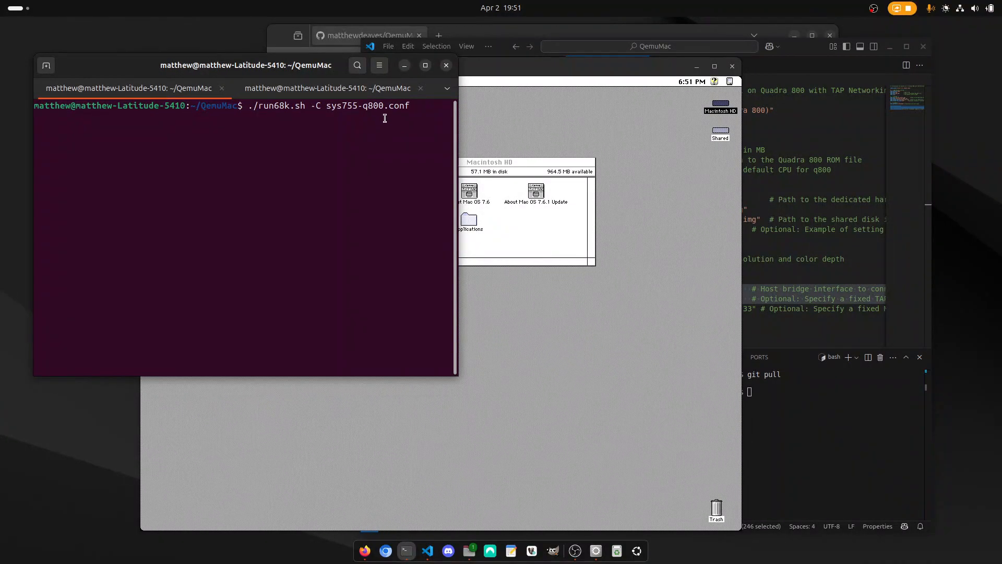
# Switch to VS Code, open sys755-q800.conf, and highlight its QEMU_HDD image path.
pyautogui.click(824, 189)
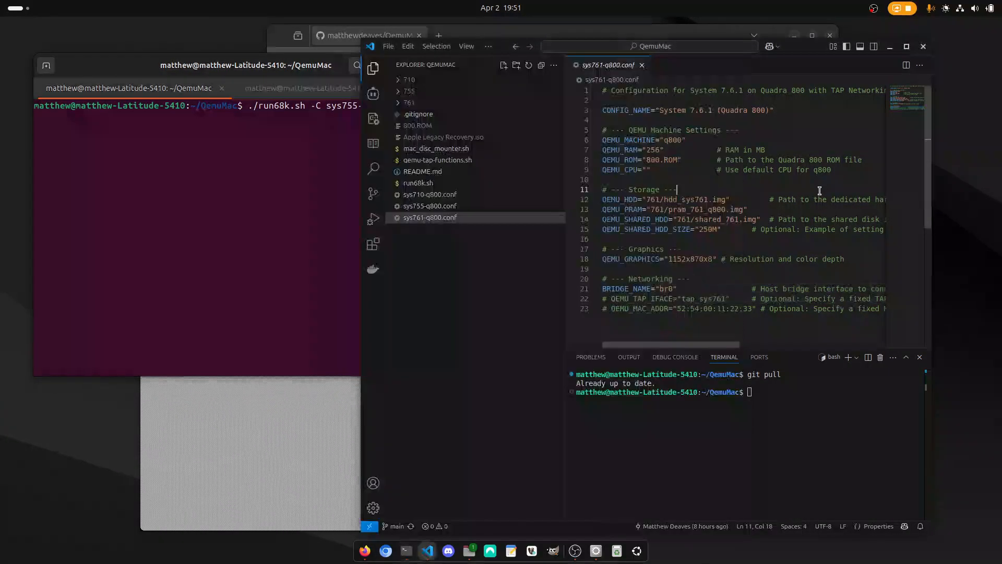
pyautogui.click(433, 206)
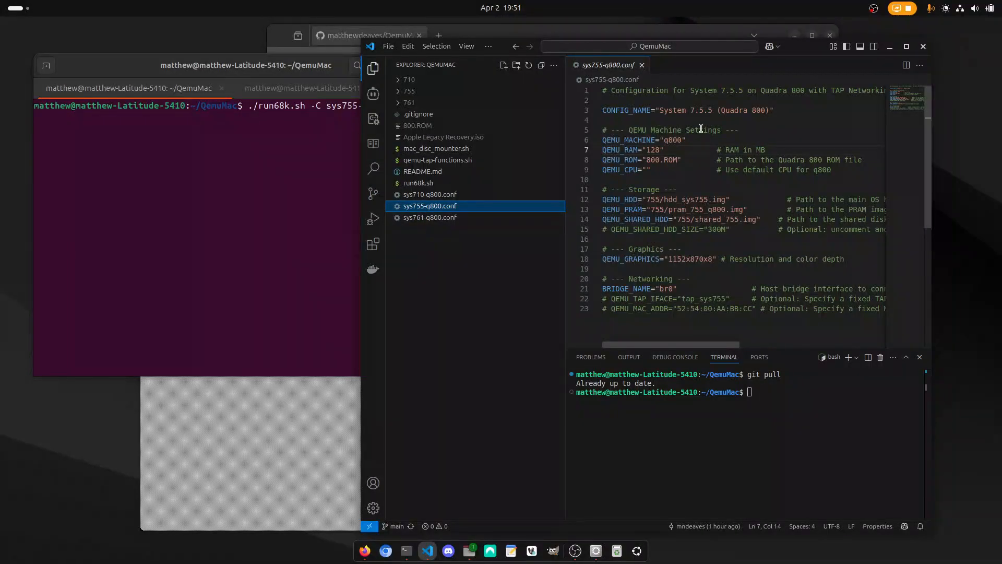
pyautogui.moveTo(642, 199); pyautogui.dragTo(730, 200)
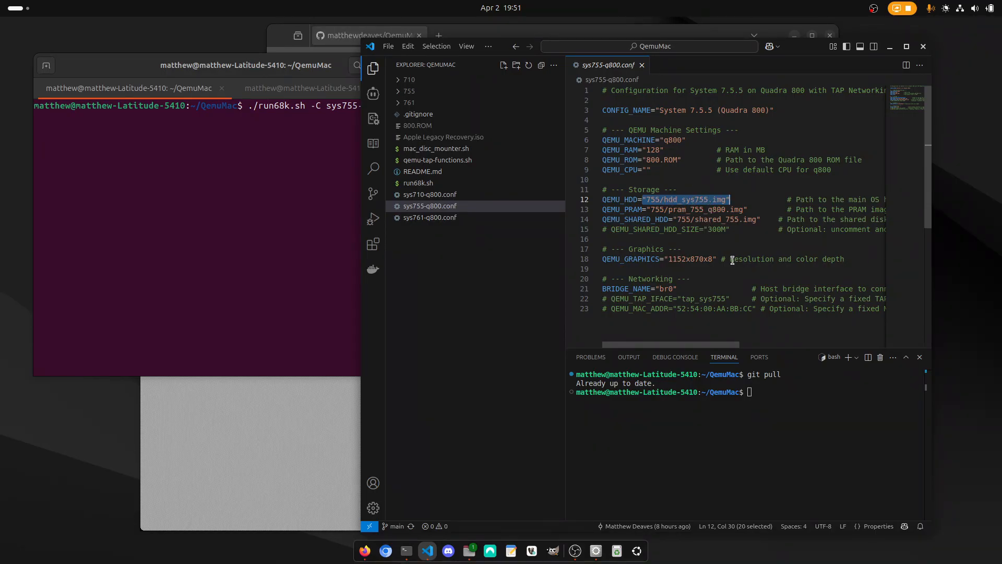
# Switch back to the terminal, run the prepared System 7.5.5 launch command, and highlight bridge 'br0' in its network setup output.
pyautogui.click(209, 205)
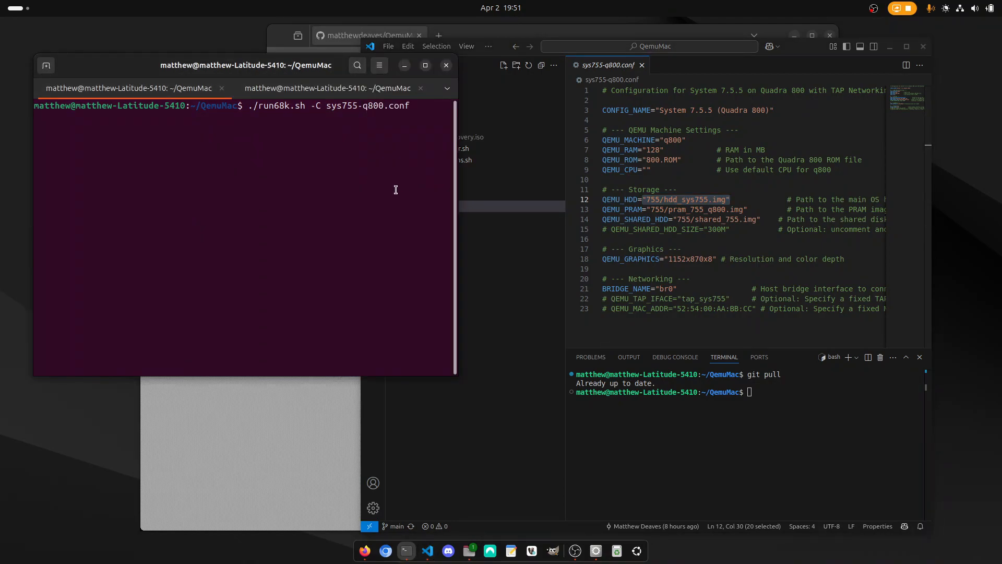
pyautogui.press('Return')
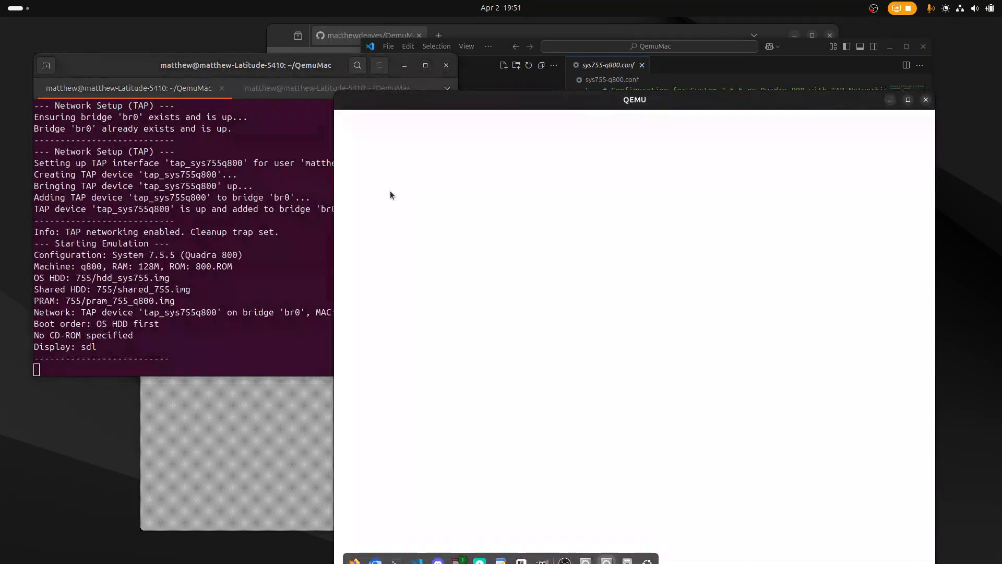
pyautogui.click(43, 152)
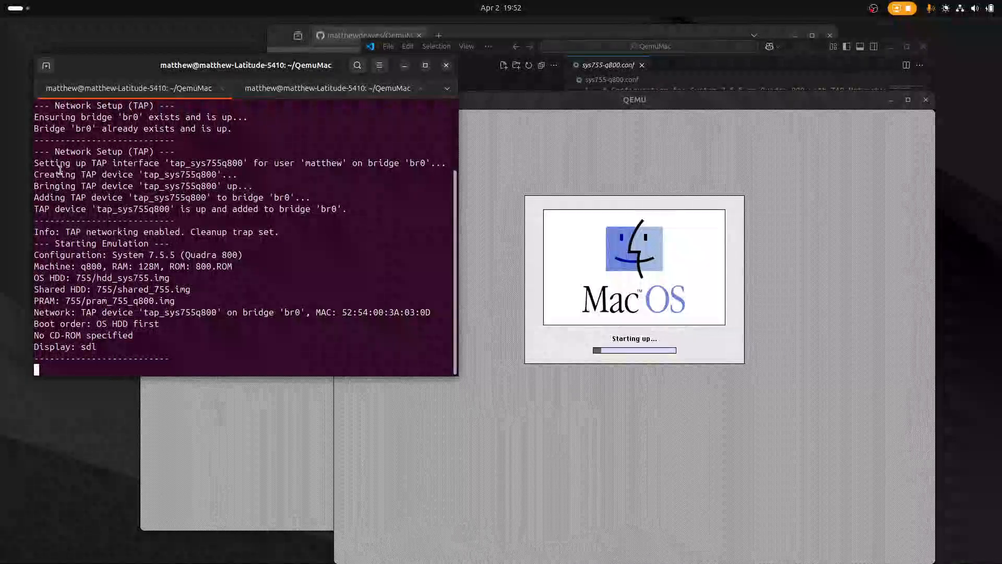
pyautogui.moveTo(75, 118); pyautogui.dragTo(149, 118)
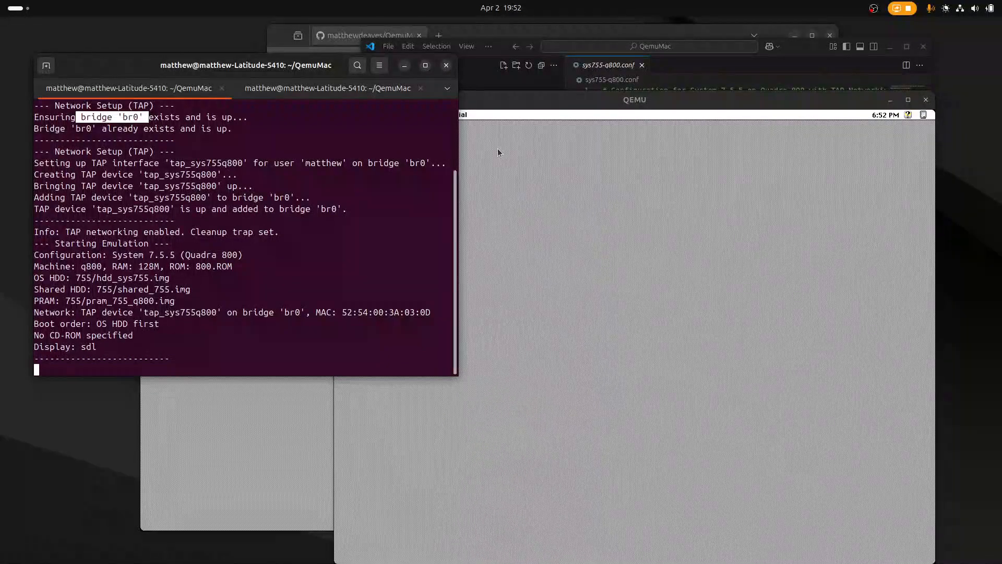
# Activate the System 7.5.5 virtual machine and check its system version and memory in About This Macintosh.
pyautogui.click(568, 239)
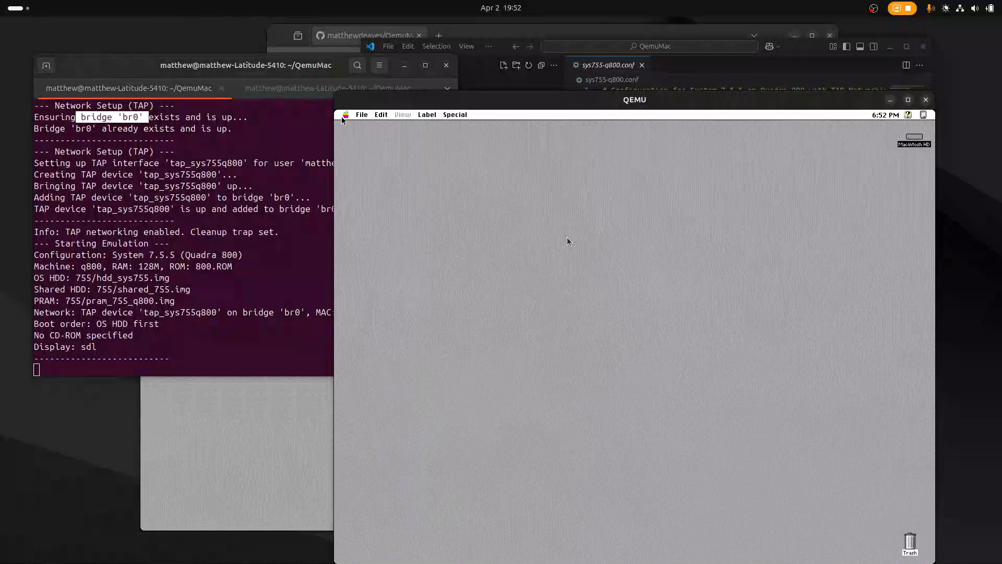
pyautogui.click(356, 142)
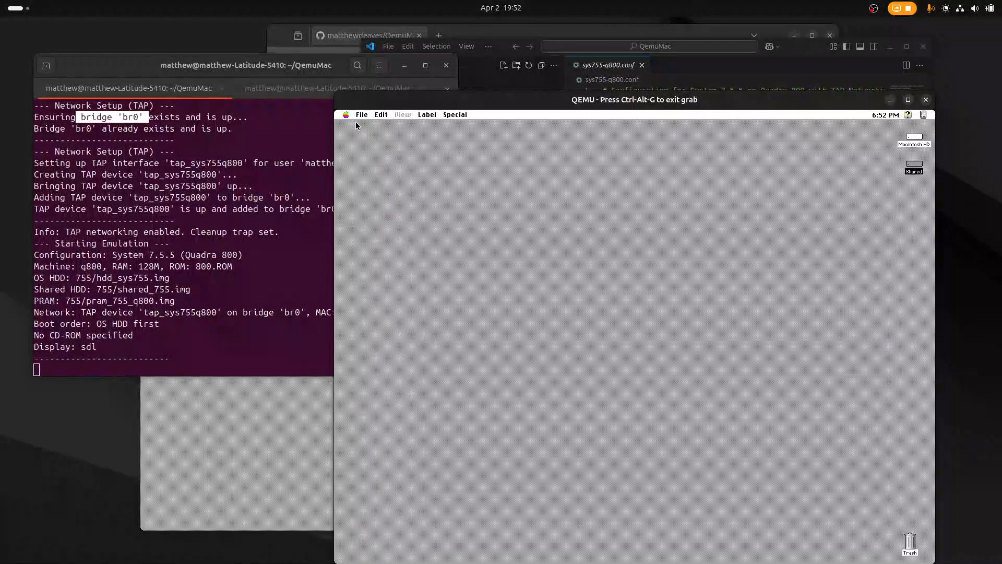
pyautogui.moveTo(346, 117); pyautogui.dragTo(365, 126)
pyautogui.moveTo(645, 179); pyautogui.dragTo(482, 190)
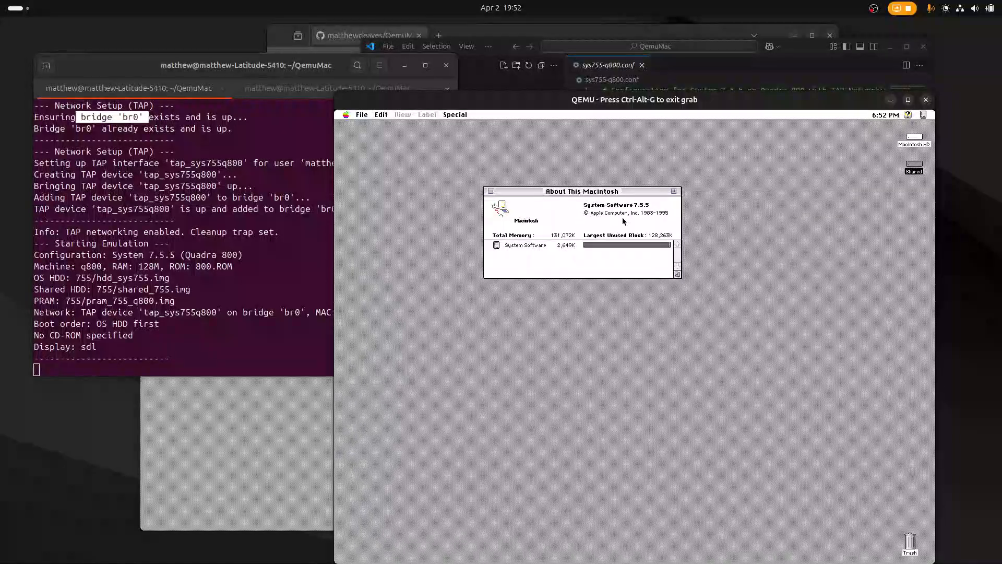
# Open the Chooser in the System 7.5.5 virtual machine and start an AppleShare connection to the file server 761vm.
pyautogui.moveTo(346, 115); pyautogui.dragTo(361, 168)
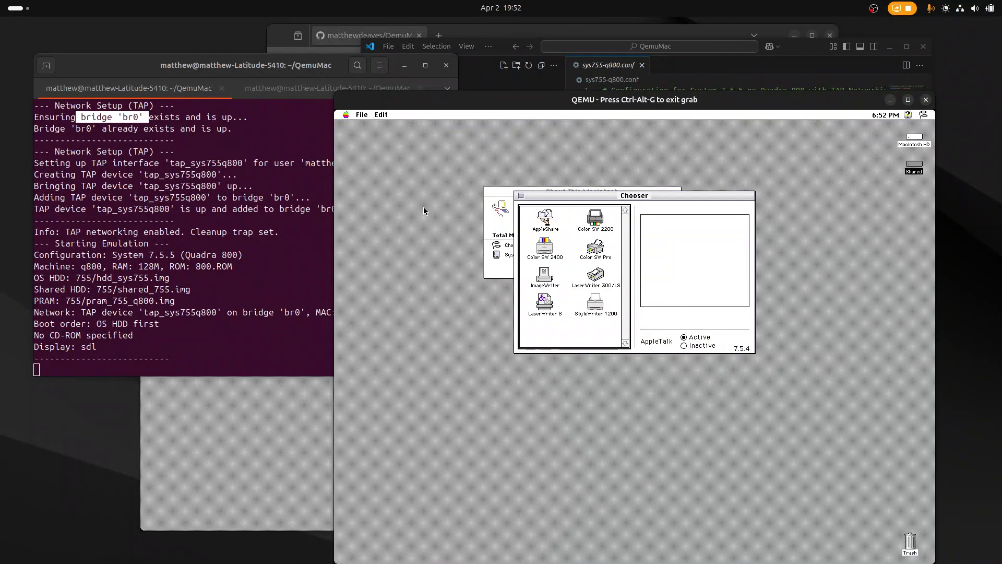
pyautogui.click(547, 218)
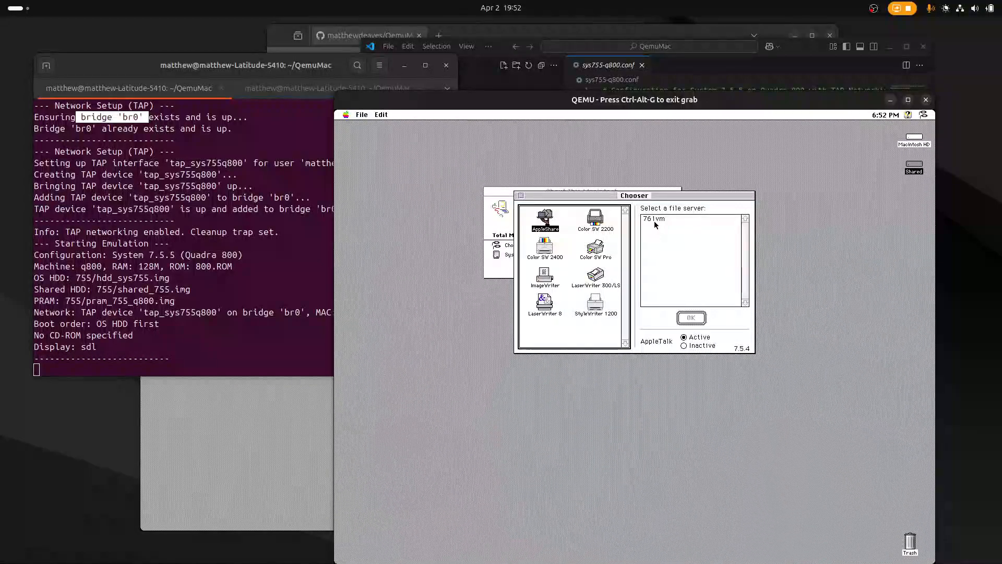
pyautogui.click(658, 222)
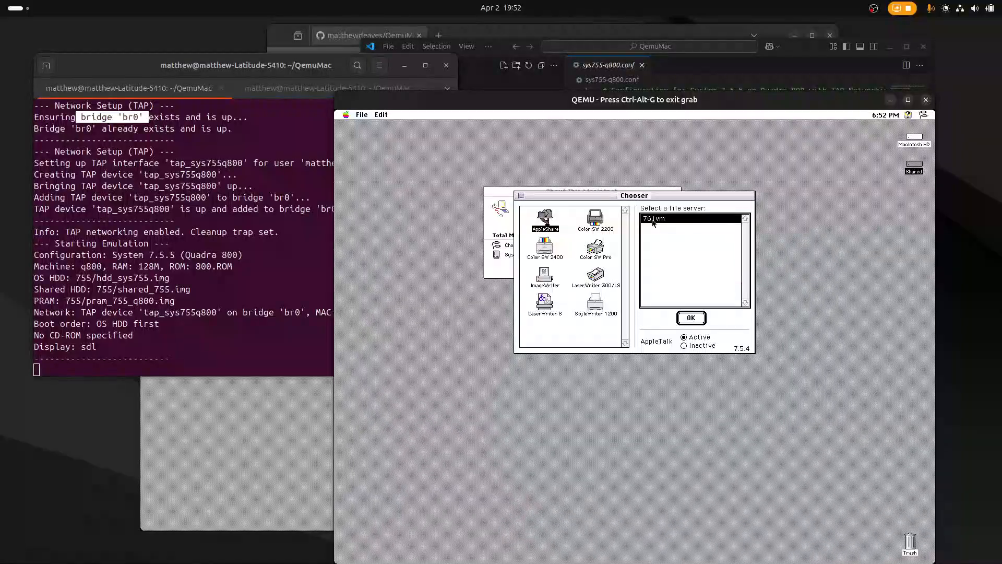
pyautogui.click(690, 318)
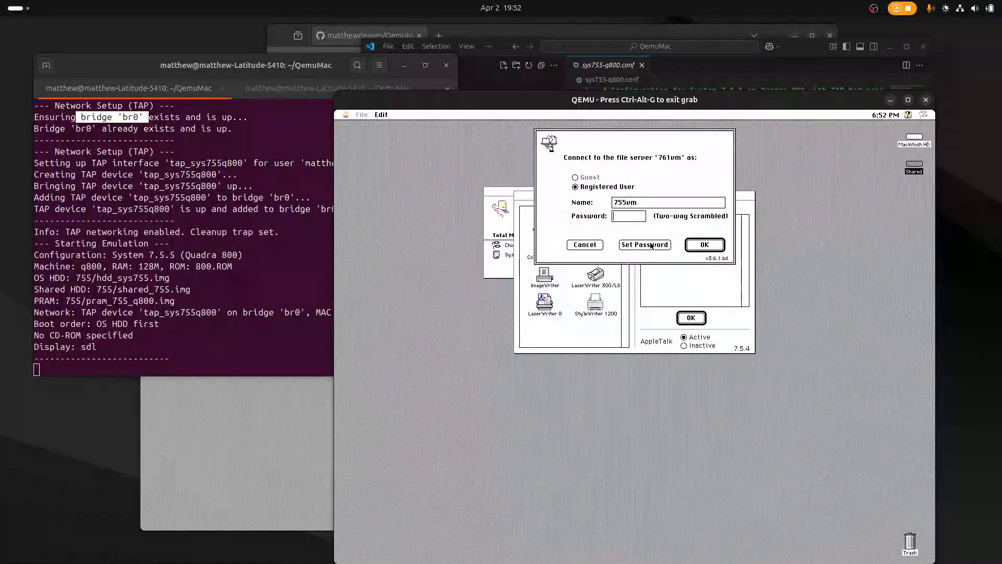
# Log in to the file server as registered user 761vm, entering the account password.
pyautogui.doubleClick(645, 201)
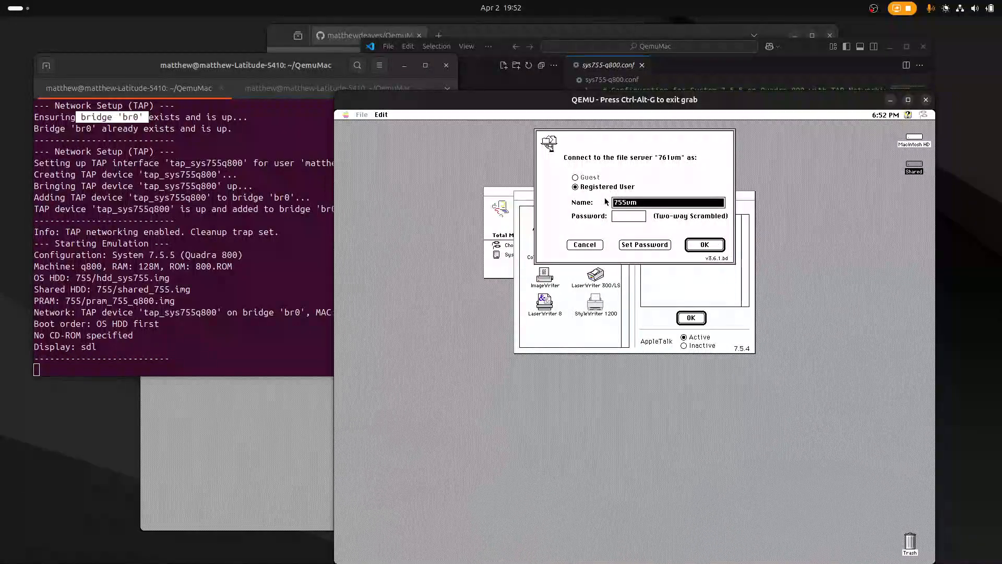
pyautogui.write('761vm*****')
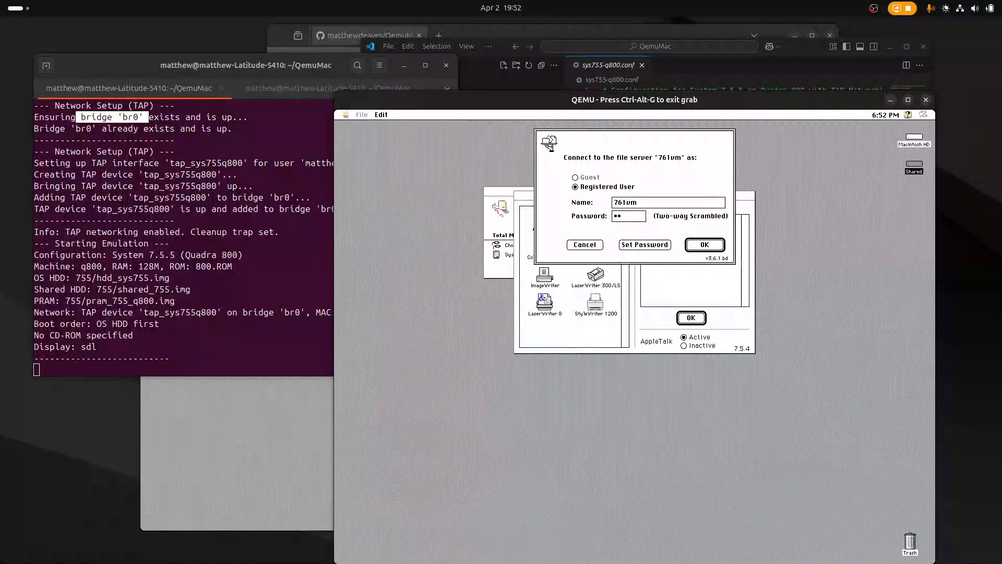
pyautogui.press('Return')
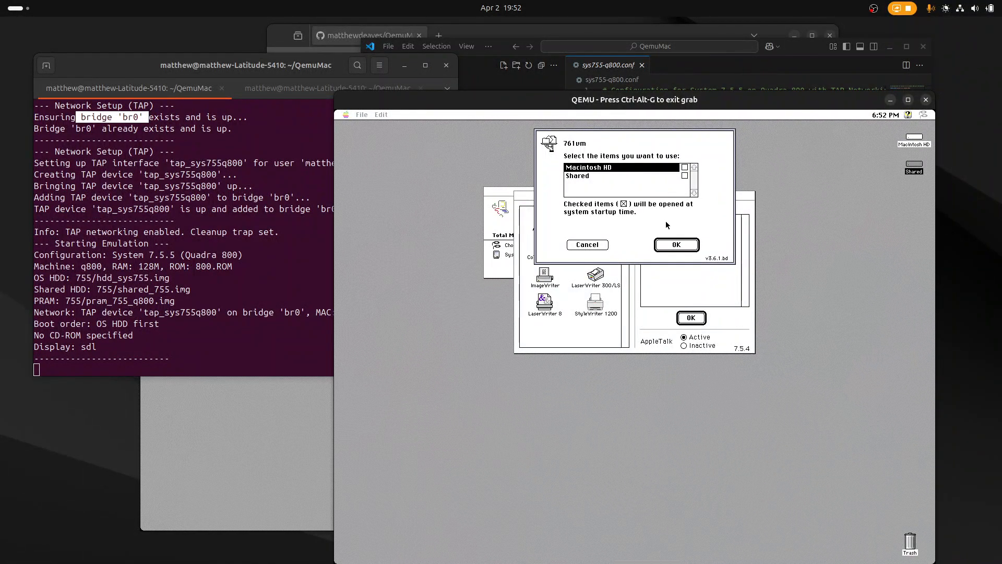
# Mount the server's Macintosh HD and Shared volumes and open both network volumes from the desktop.
pyautogui.keyDown('shift'); pyautogui.click(585, 175); pyautogui.keyUp('shift')
pyautogui.click(673, 243)
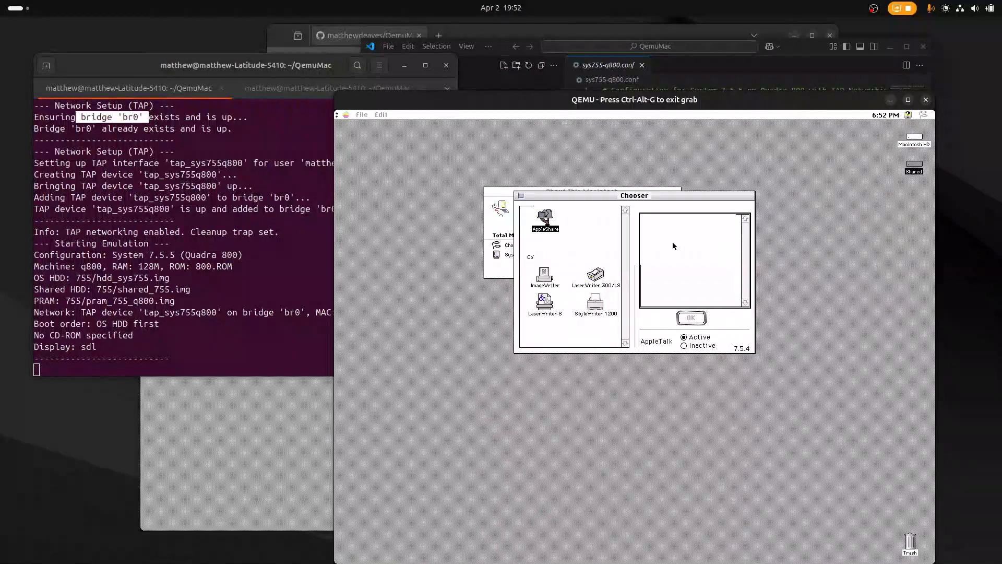
pyautogui.doubleClick(913, 187)
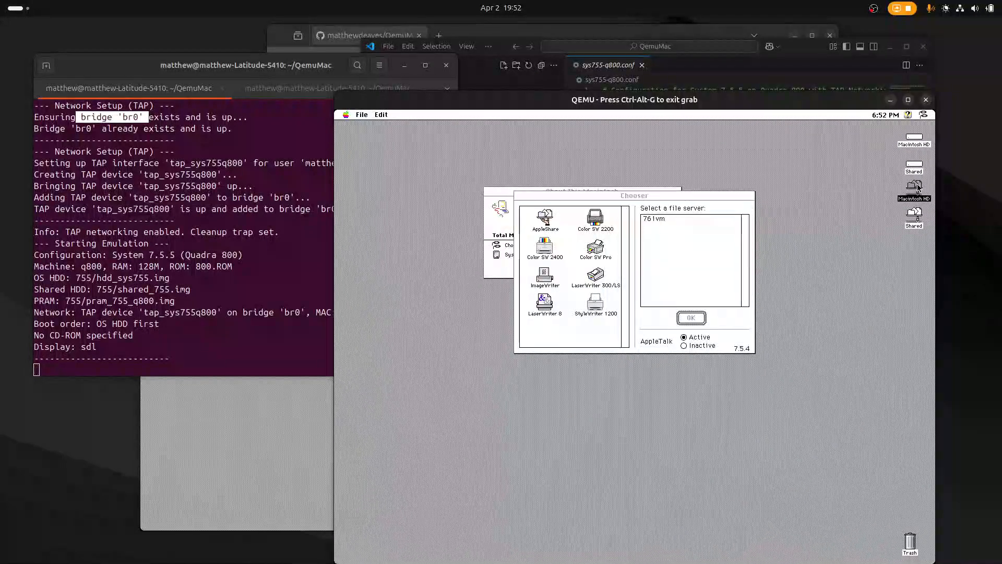
pyautogui.doubleClick(917, 216)
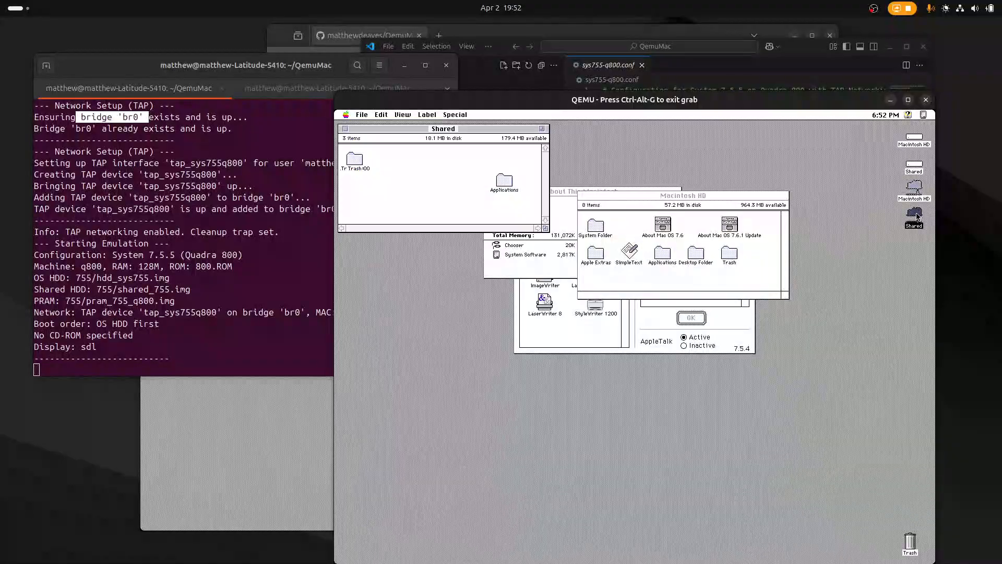
# Switch to the System 7.6.1 virtual machine and duplicate the About Mac OS 7.6.1 Update file in Macintosh HD.
pyautogui.hotkey('ctrl', 'alt', 'g')
pyautogui.click(274, 410)
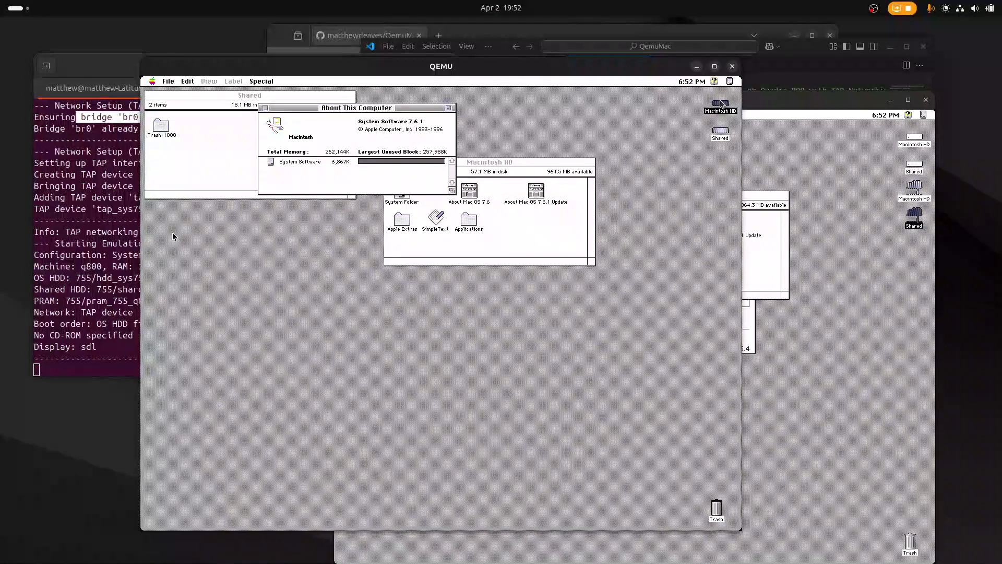
pyautogui.click(173, 235)
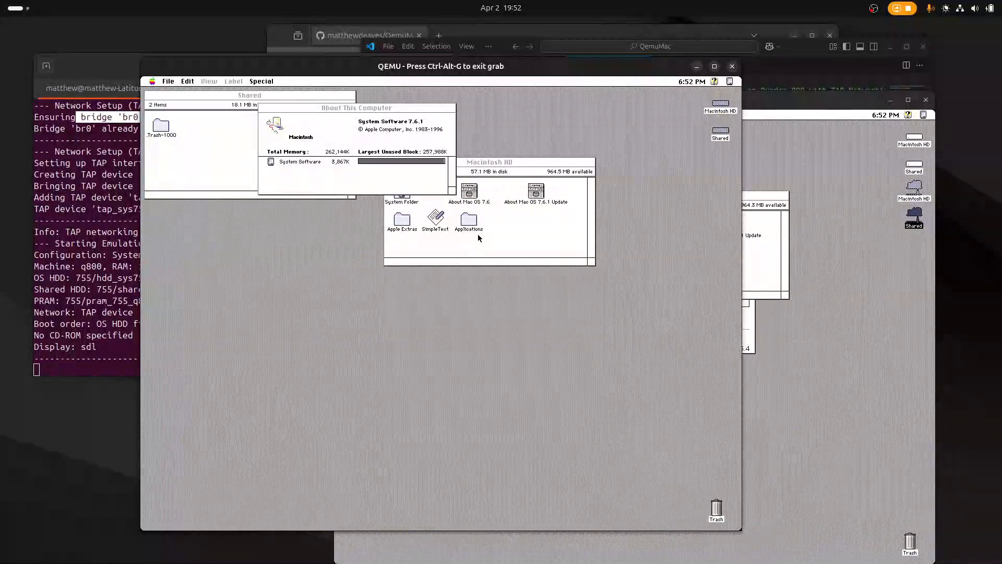
pyautogui.click(544, 235)
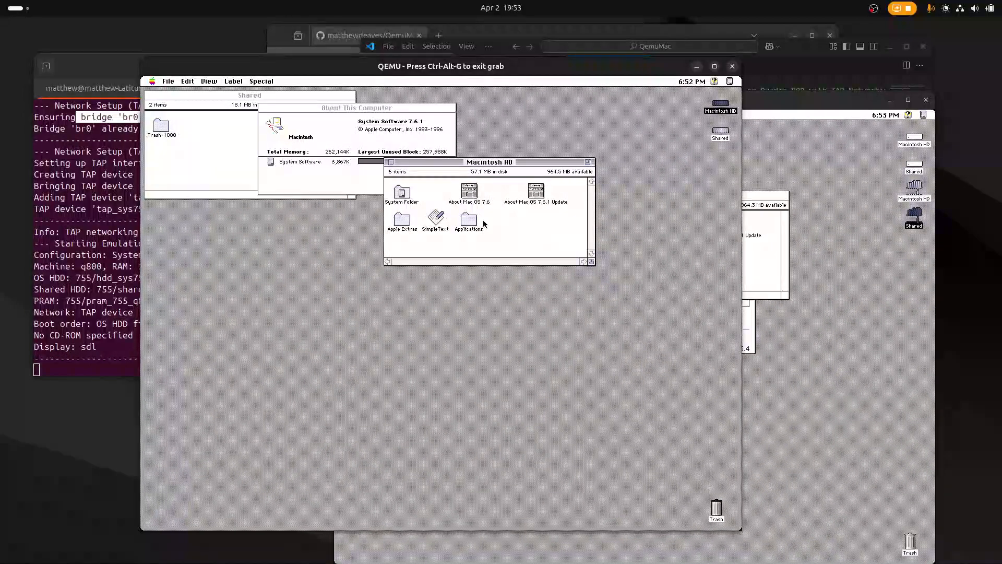
pyautogui.click(535, 192)
pyautogui.moveTo(168, 82); pyautogui.dragTo(180, 149)
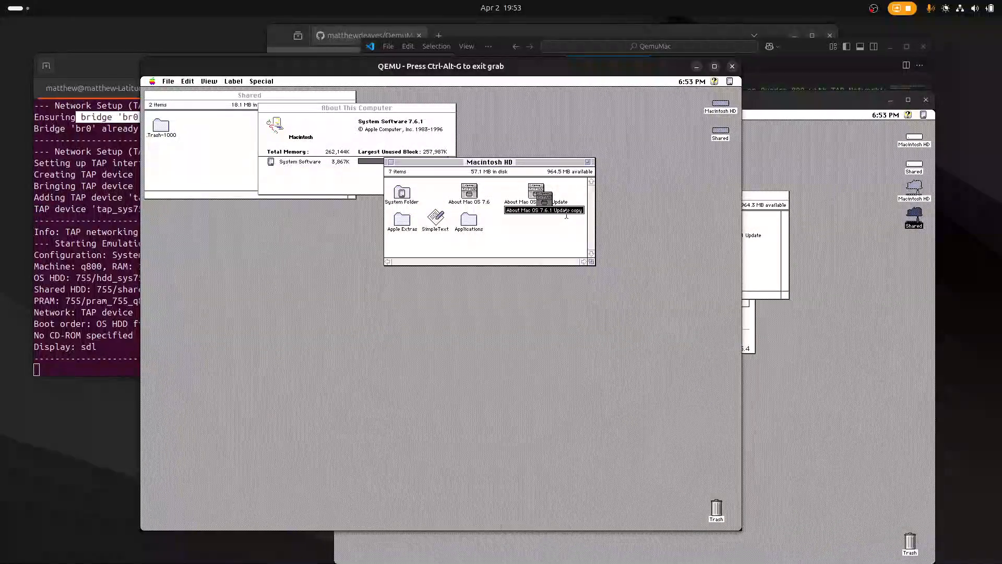
# Rename the duplicated file as "about me" and move it to an empty spot in the Macintosh HD window.
pyautogui.write('about me')
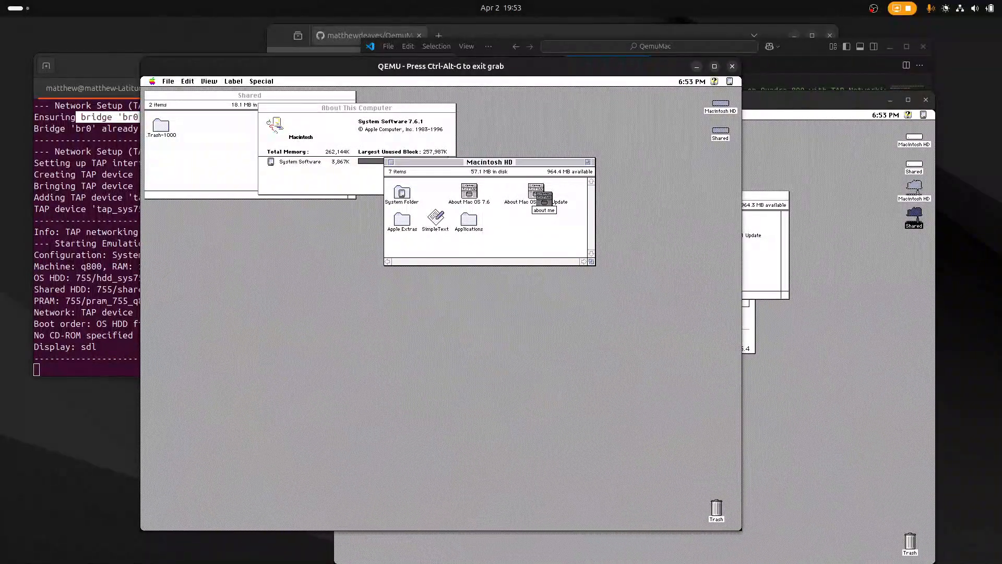
pyautogui.press('Return')
pyautogui.moveTo(543, 198); pyautogui.dragTo(528, 222)
# Switch to the System 7.5.5 virtual machine and move "about me" to an empty spot in the networked Macintosh HD window.
pyautogui.hotkey('ctrl', 'alt', 'g')
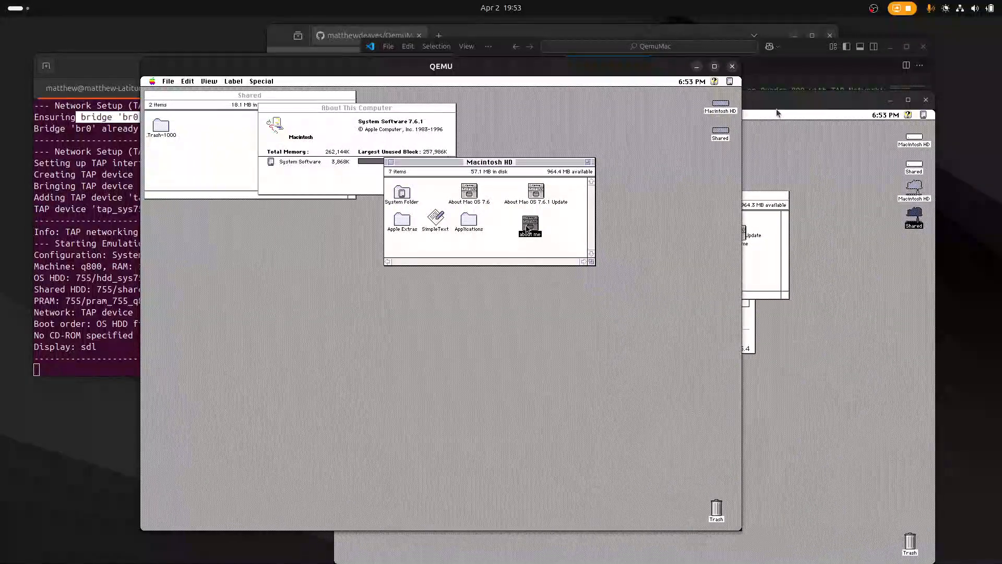
pyautogui.click(781, 104)
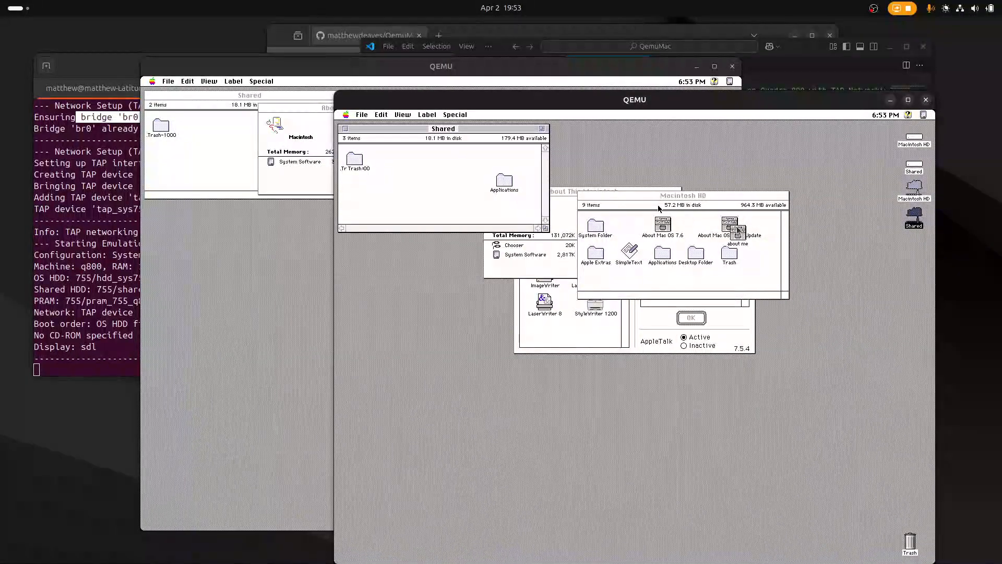
pyautogui.click(659, 208)
pyautogui.moveTo(737, 233); pyautogui.dragTo(765, 267)
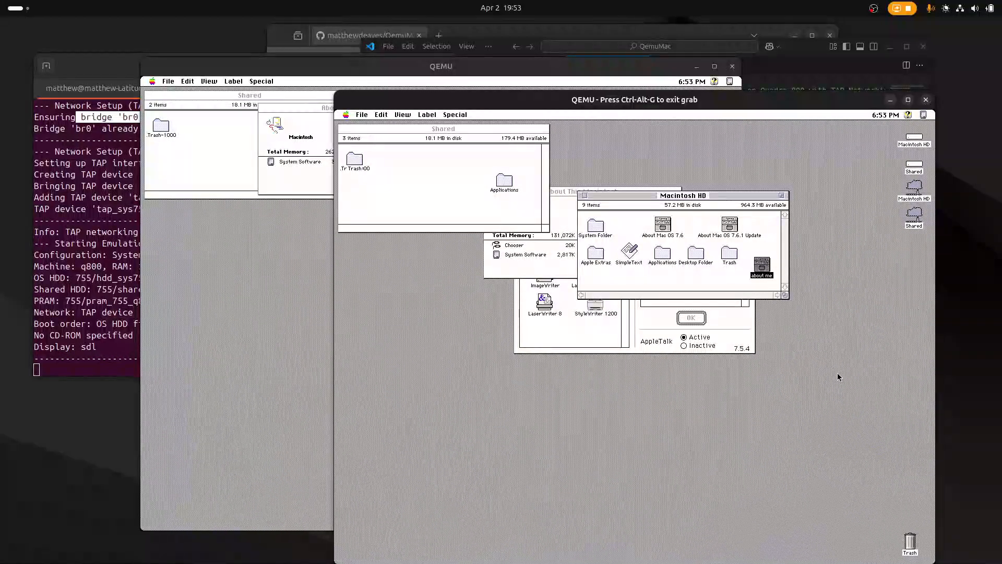
# Move the "about me" file to the Trash and empty the Trash.
pyautogui.moveTo(916, 537); pyautogui.dragTo(915, 537)
pyautogui.moveTo(454, 114); pyautogui.dragTo(463, 133)
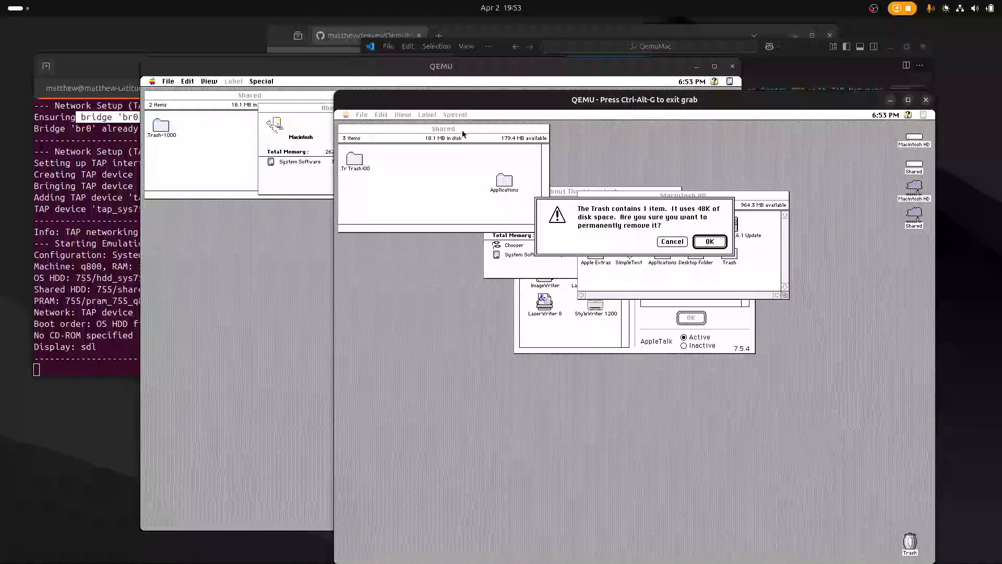
pyautogui.click(709, 239)
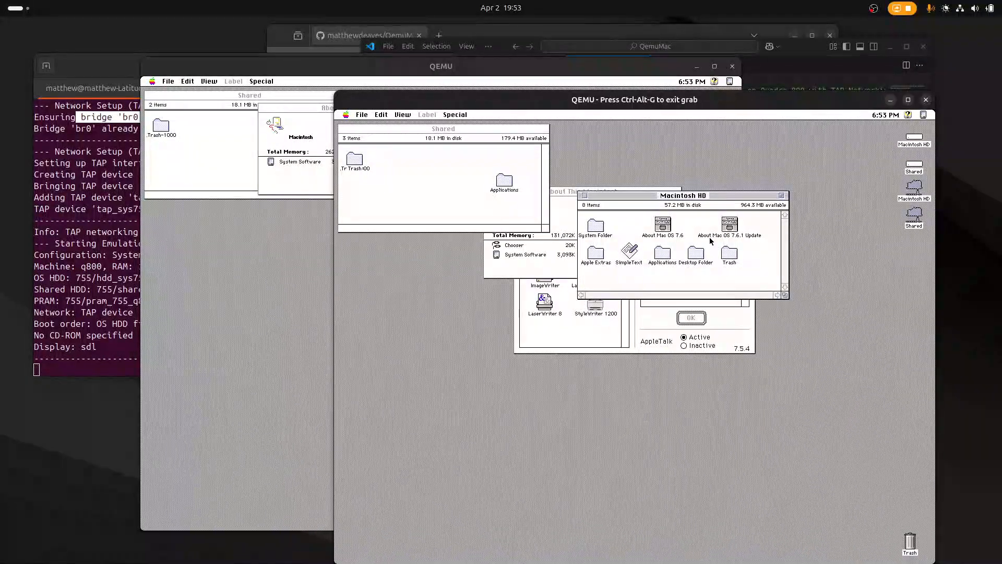
# Switch back to the System 7.6.1 virtual machine, check its Macintosh HD window, and shut it down.
pyautogui.hotkey('ctrl', 'alt', 'g')
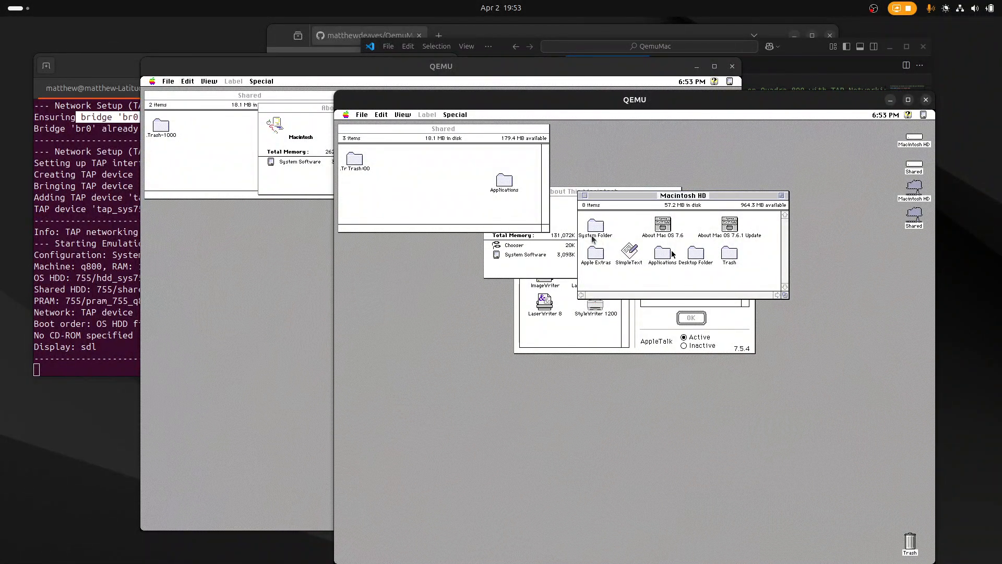
pyautogui.click(210, 257)
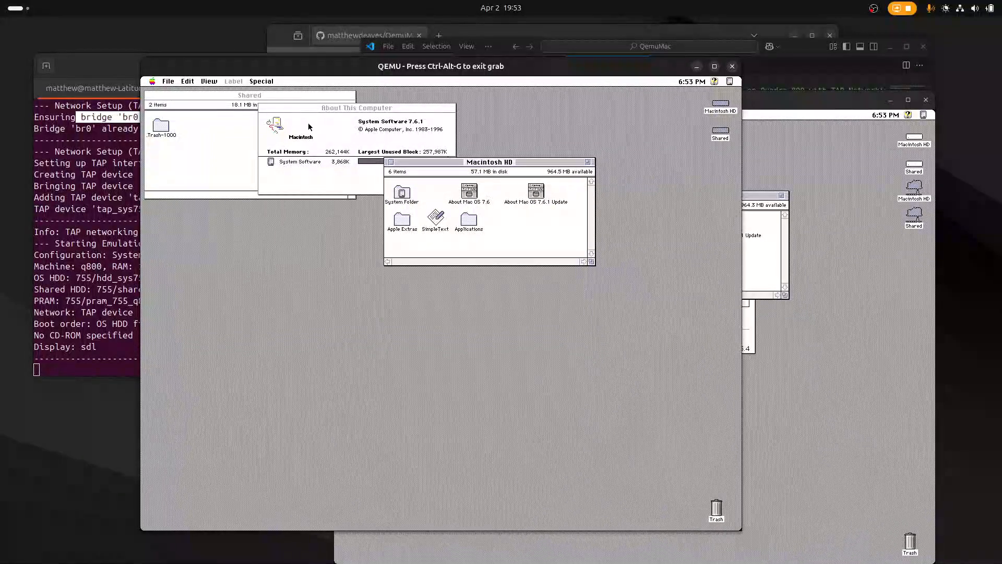
pyautogui.moveTo(264, 81); pyautogui.dragTo(266, 153)
pyautogui.click(476, 233)
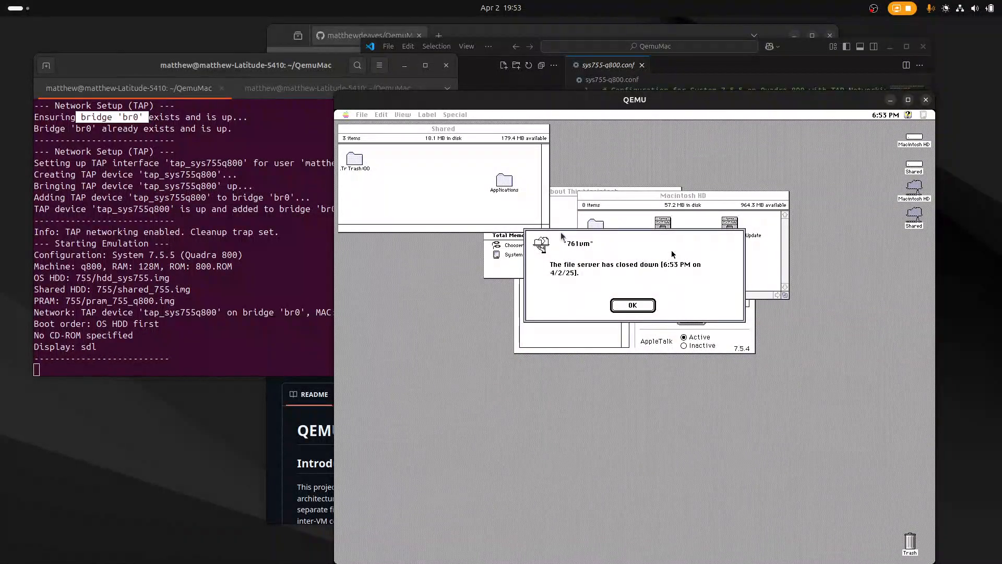
# Dismiss the file server notice in the System 7.5.5 virtual machine and shut it down.
pyautogui.click(640, 283)
pyautogui.click(632, 304)
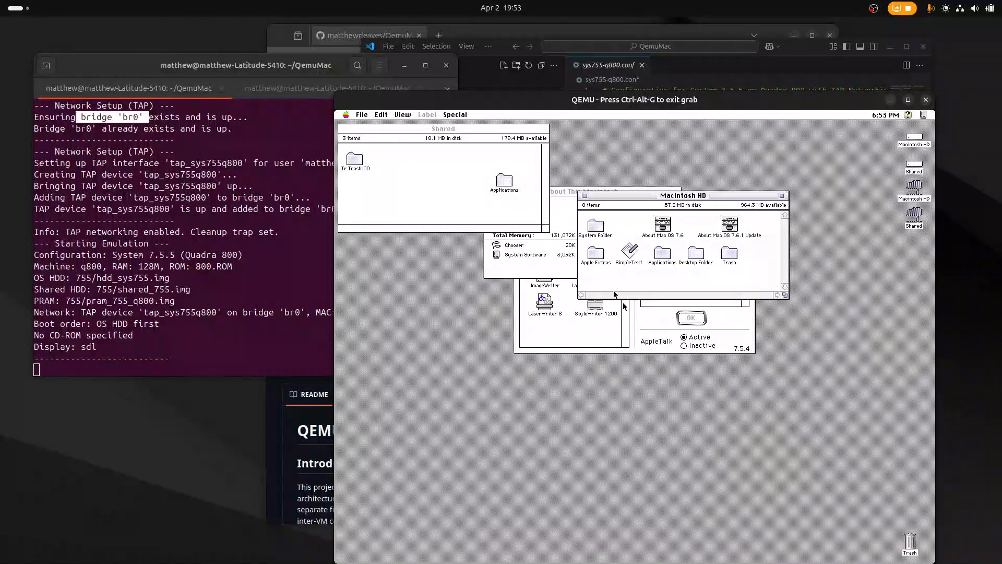
pyautogui.moveTo(457, 116); pyautogui.dragTo(470, 184)
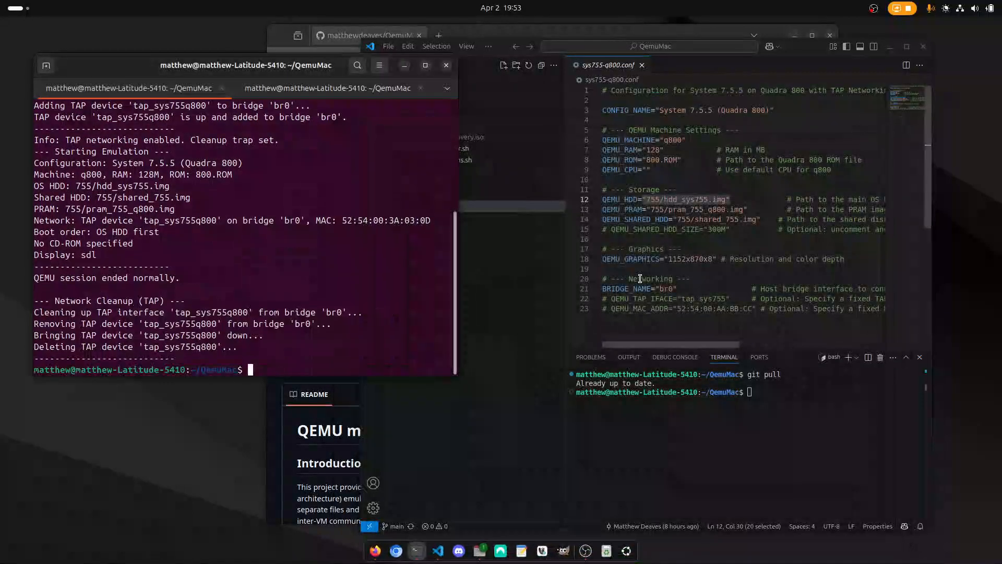
# Highlight the Network Cleanup (TAP) output for tap_sys755q800 and clear both terminal sessions.
pyautogui.moveTo(259, 349); pyautogui.dragTo(33, 302)
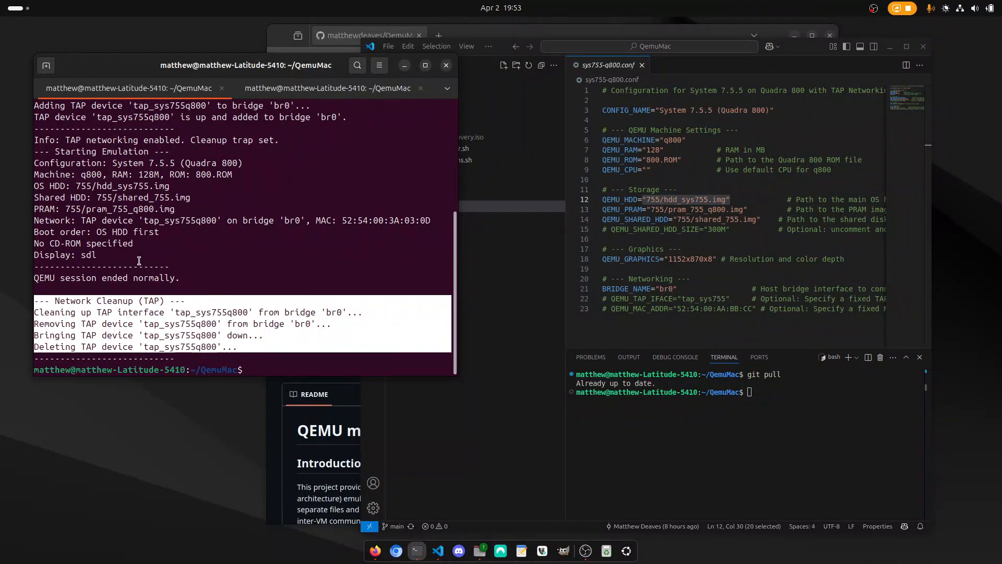
pyautogui.click(199, 290)
pyautogui.write('clear')
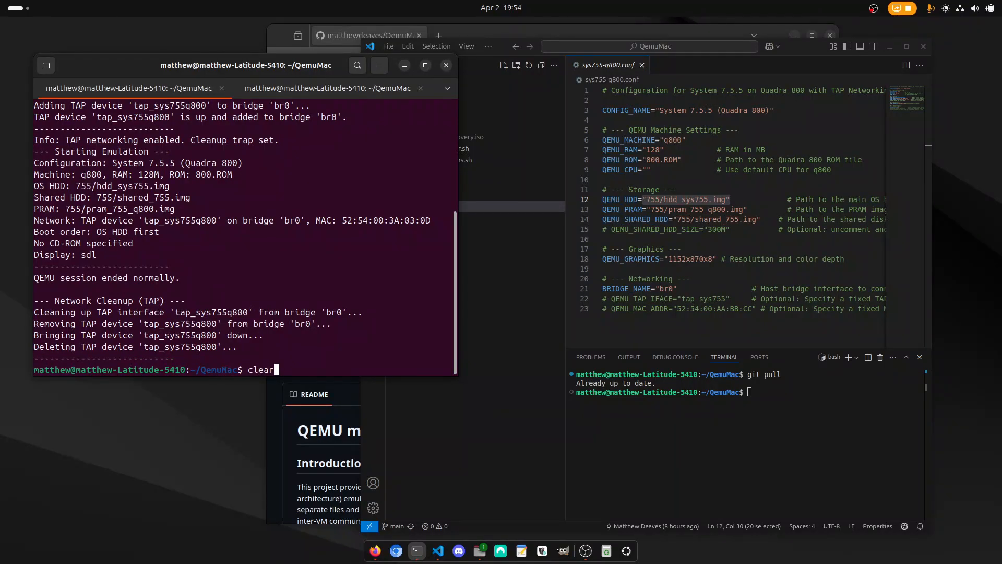
pyautogui.press('Return')
pyautogui.click(305, 89)
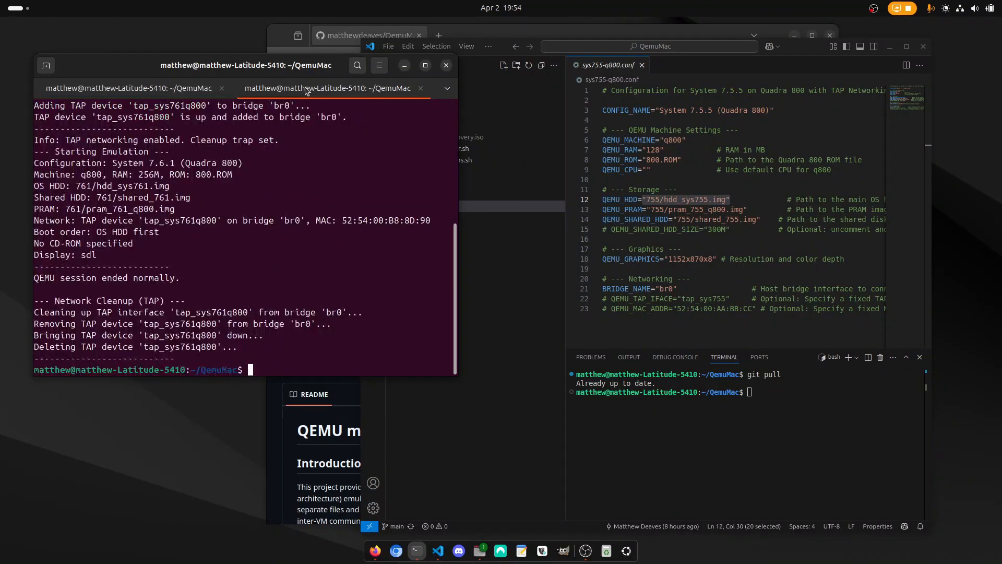
pyautogui.write('clear')
pyautogui.press('Return')
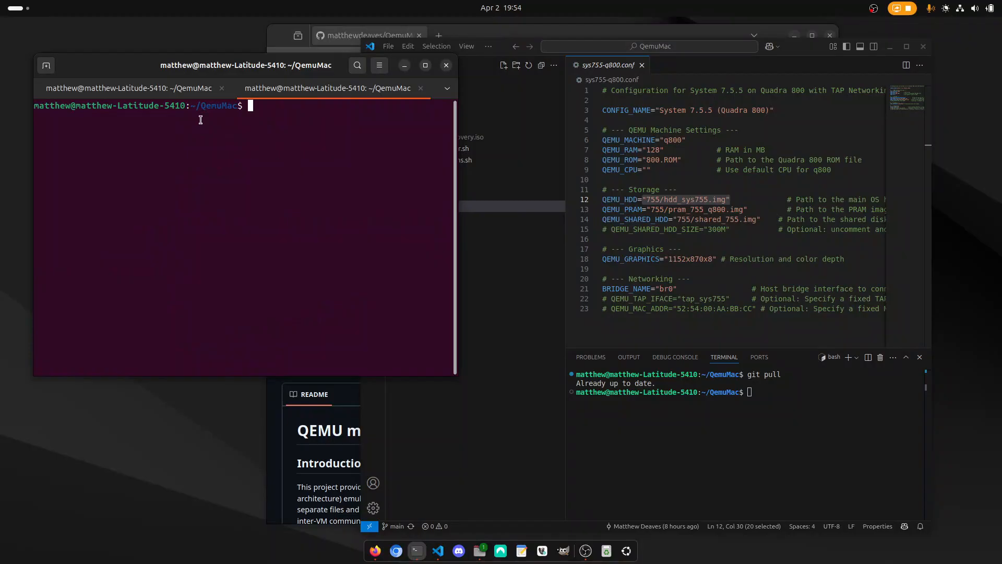
# In the first terminal session, launch System 7.6.1 with user-mode networking by running ./run68k.sh -C sys761-q800.conf -N user.
pyautogui.click(164, 92)
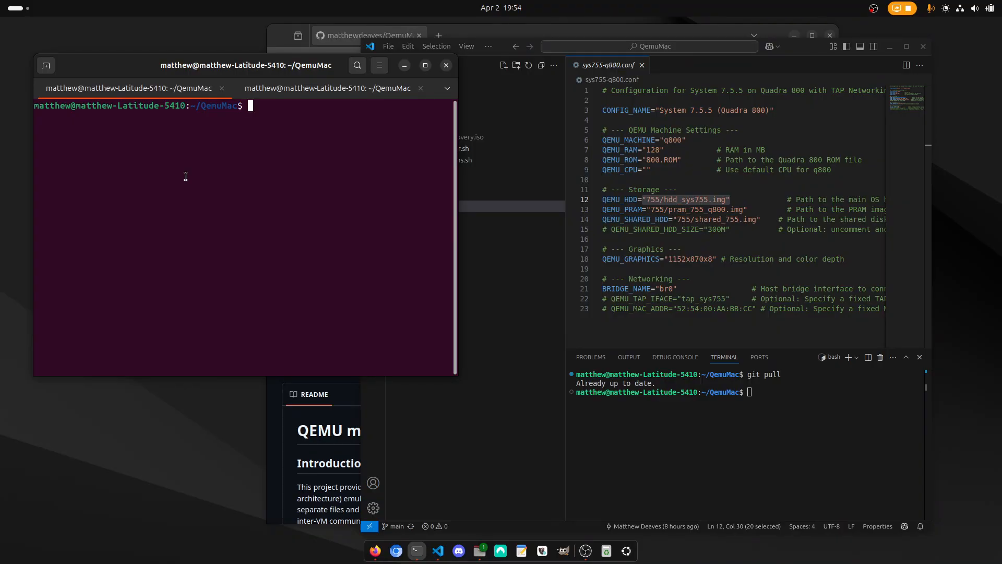
pyautogui.write('./ru')
pyautogui.press('Tab')
pyautogui.write('-C sys761')
pyautogui.press('Tab')
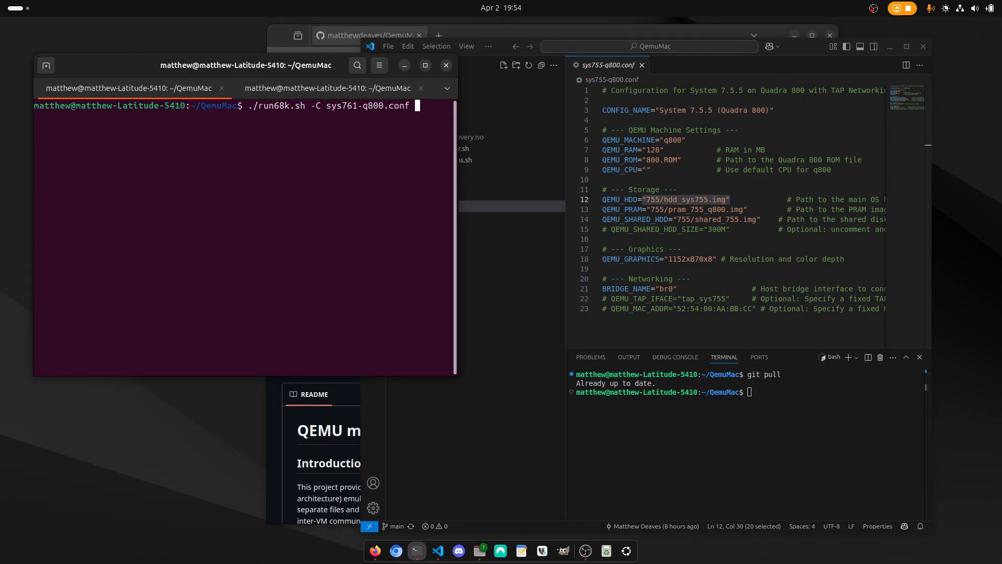
pyautogui.write('-N user')
pyautogui.press('Return')
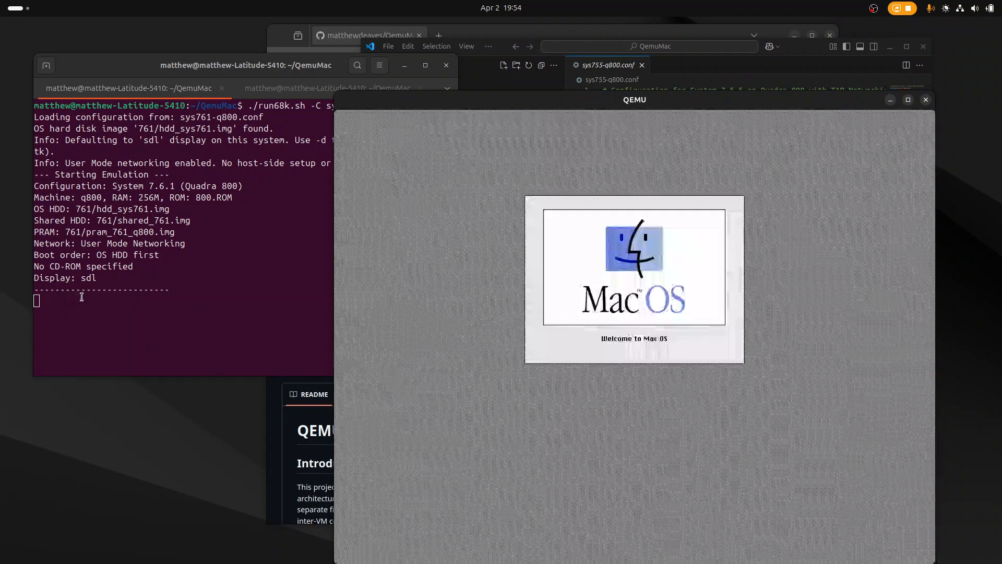
# In the System 7.6.1 virtual machine, launch Netscape Navigator from the Networking folder inside Applications on Macintosh HD.
pyautogui.click(96, 304)
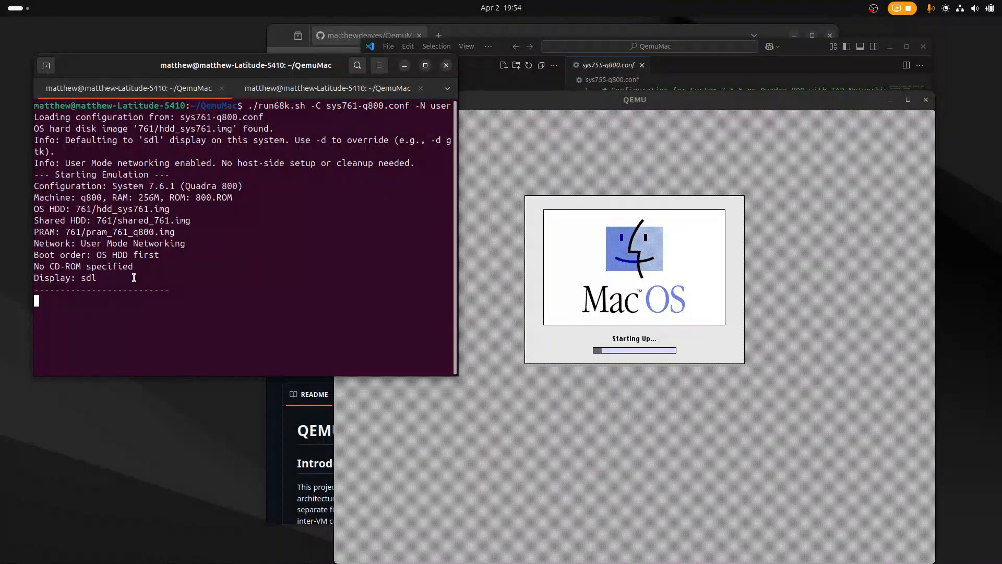
pyautogui.moveTo(341, 117); pyautogui.dragTo(143, 71)
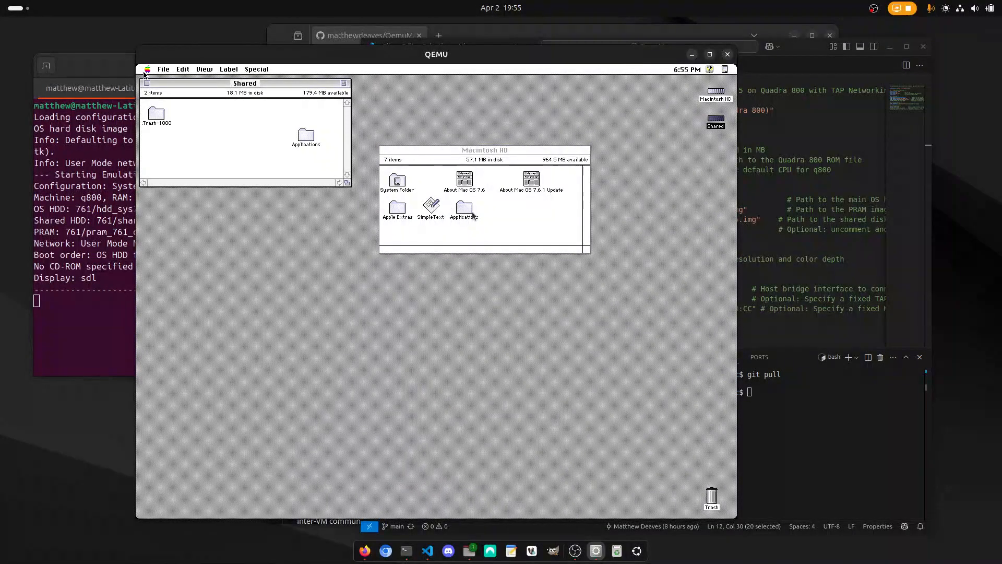
pyautogui.click(144, 74)
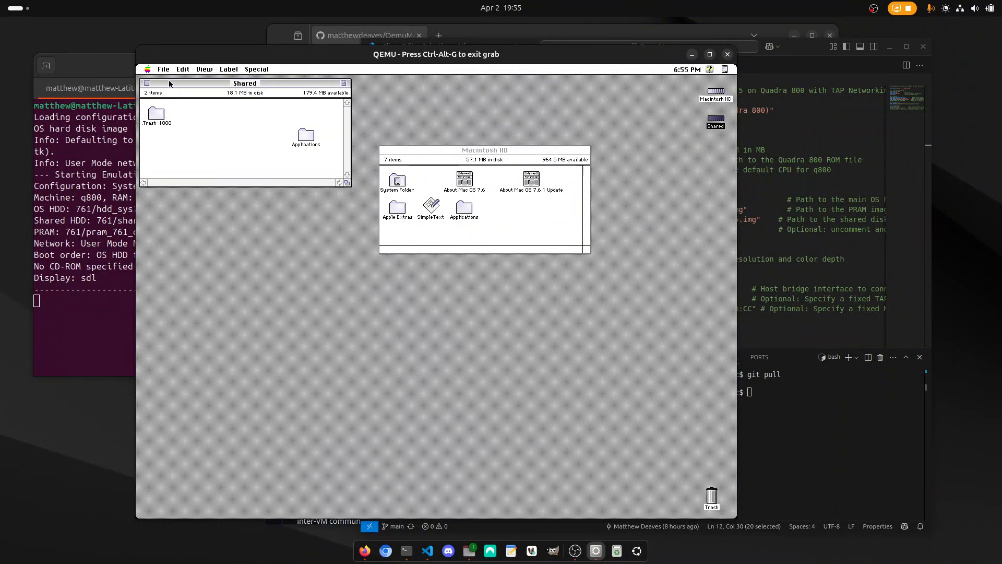
pyautogui.click(471, 212)
pyautogui.doubleClick(471, 212)
pyautogui.doubleClick(286, 358)
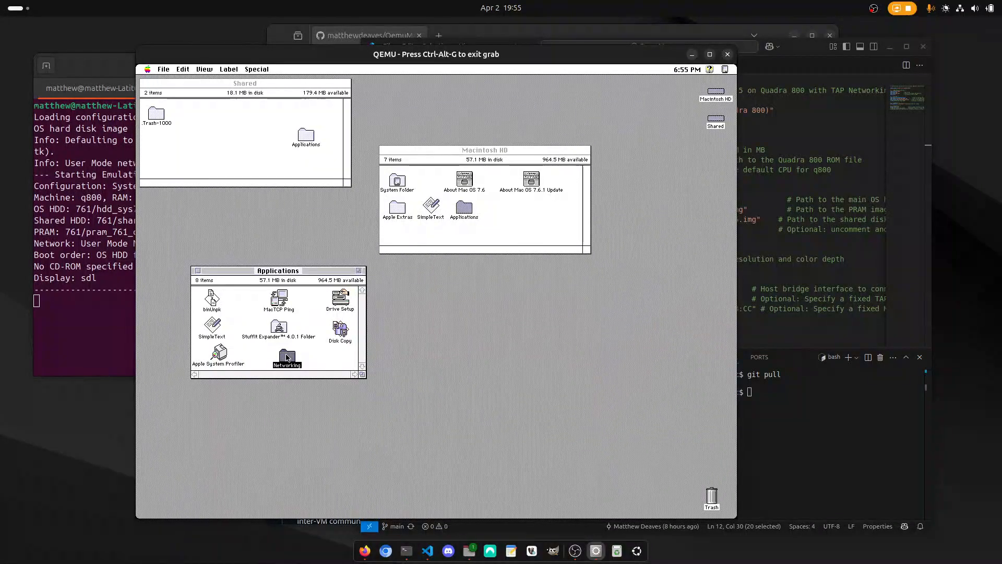
pyautogui.doubleClick(276, 163)
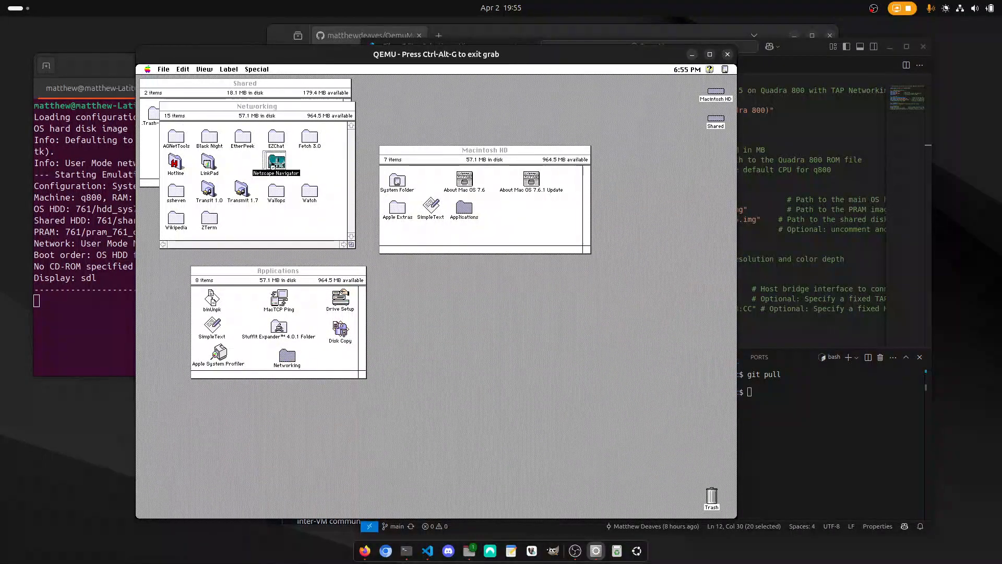
pyautogui.doubleClick(188, 114)
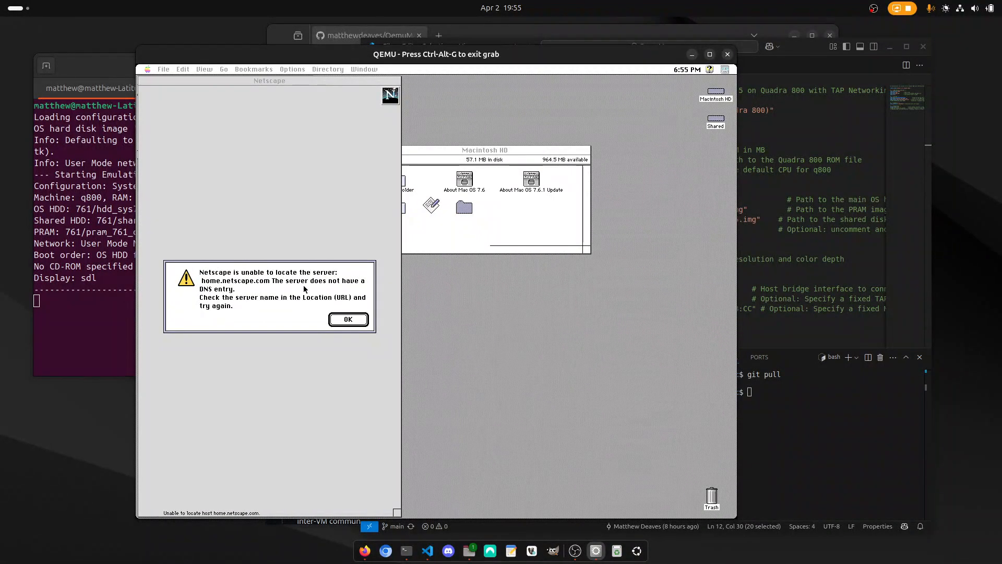
pyautogui.click(342, 322)
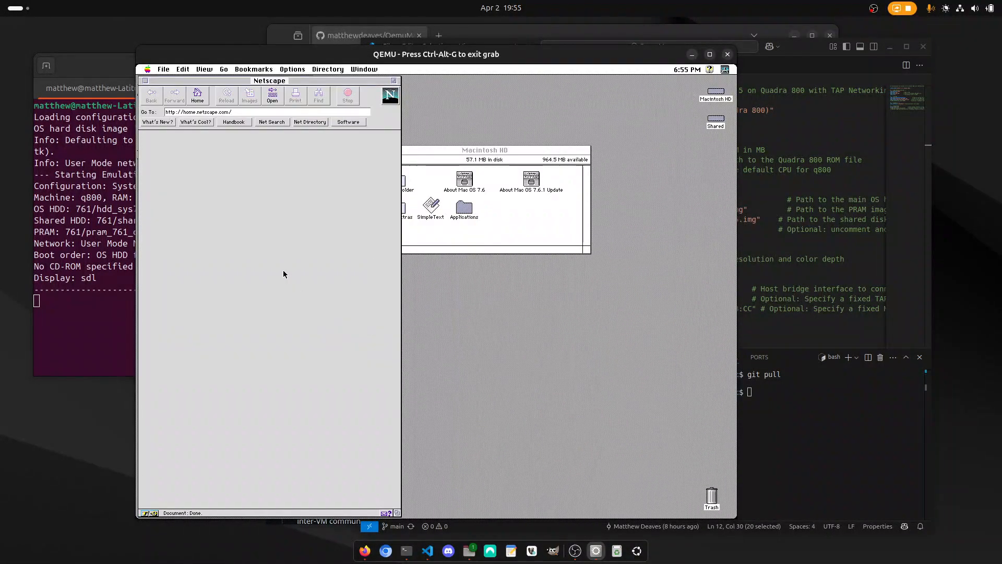
pyautogui.moveTo(240, 112); pyautogui.dragTo(142, 109)
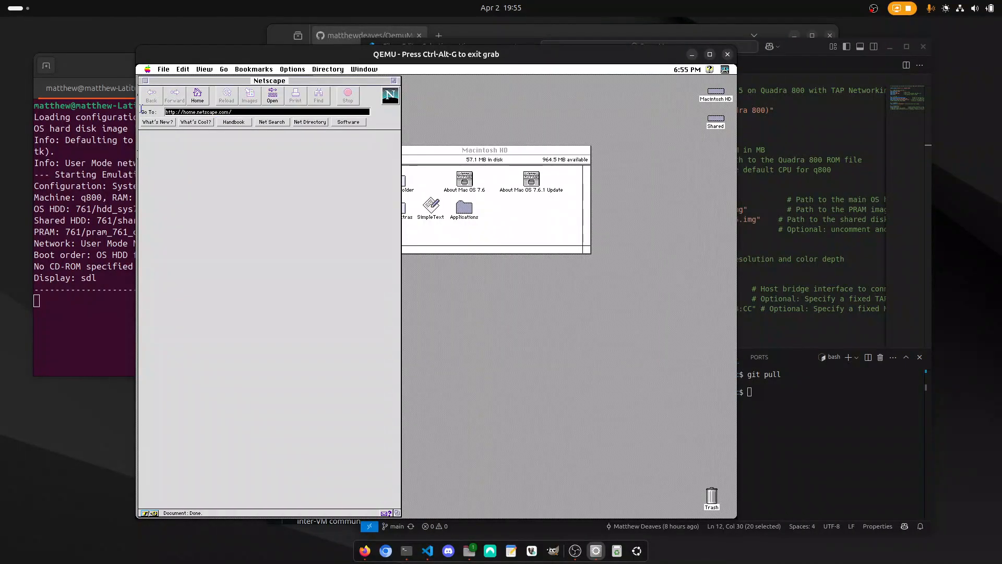
pyautogui.write('google')
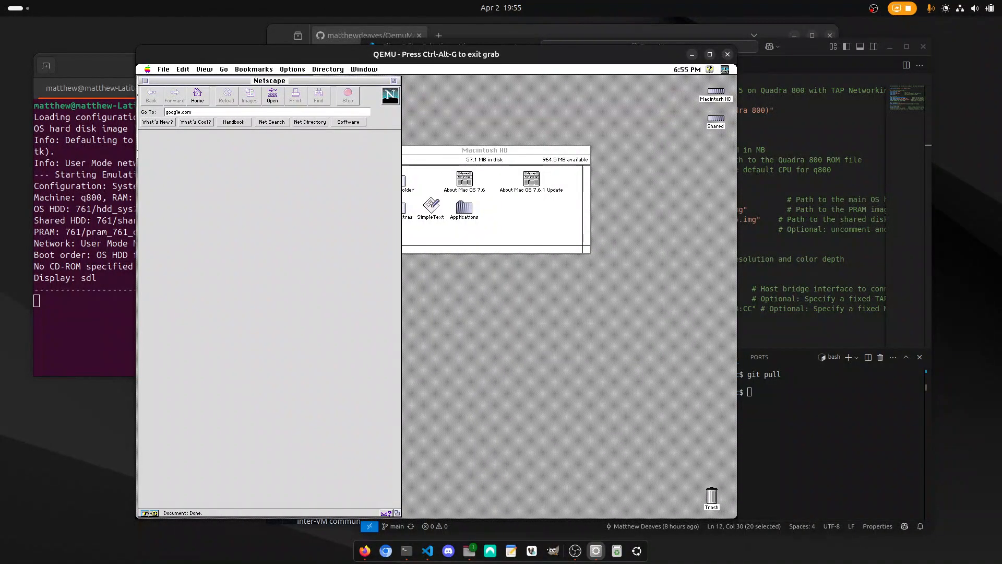
pyautogui.write('.com')
pyautogui.press('Return')
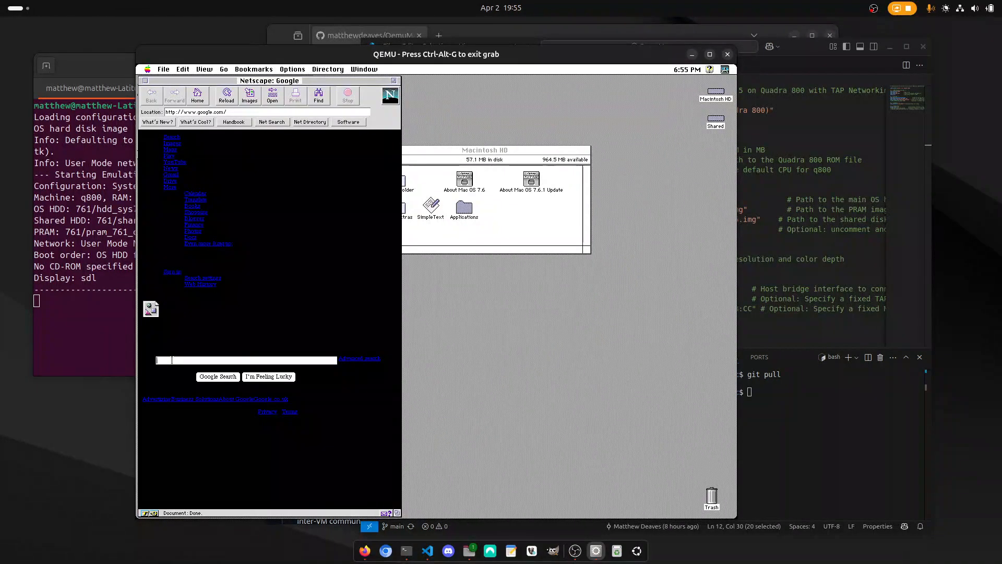
# Search Google for "apple" in Netscape and look through the results and news images.
pyautogui.press('Return')
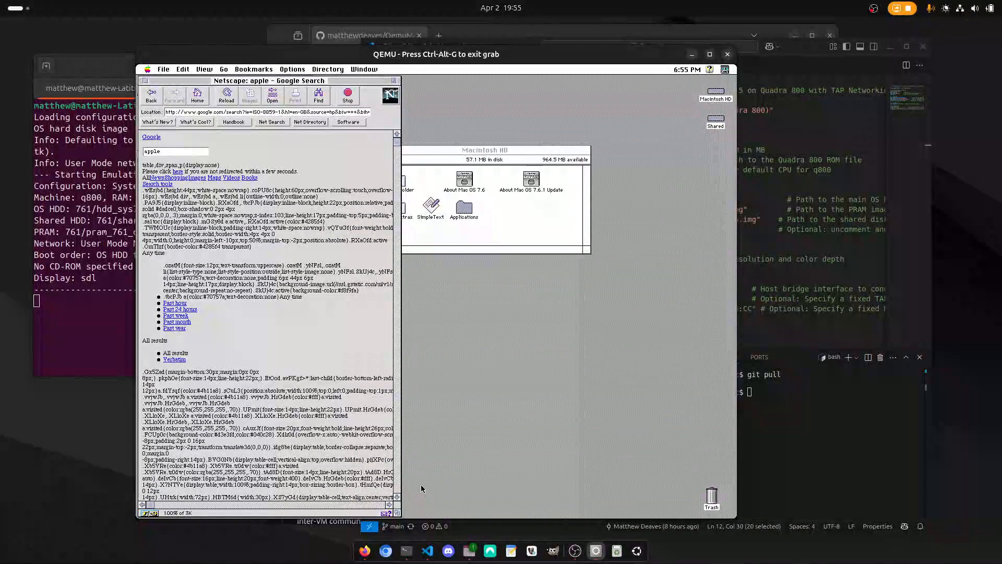
pyautogui.click(396, 496)
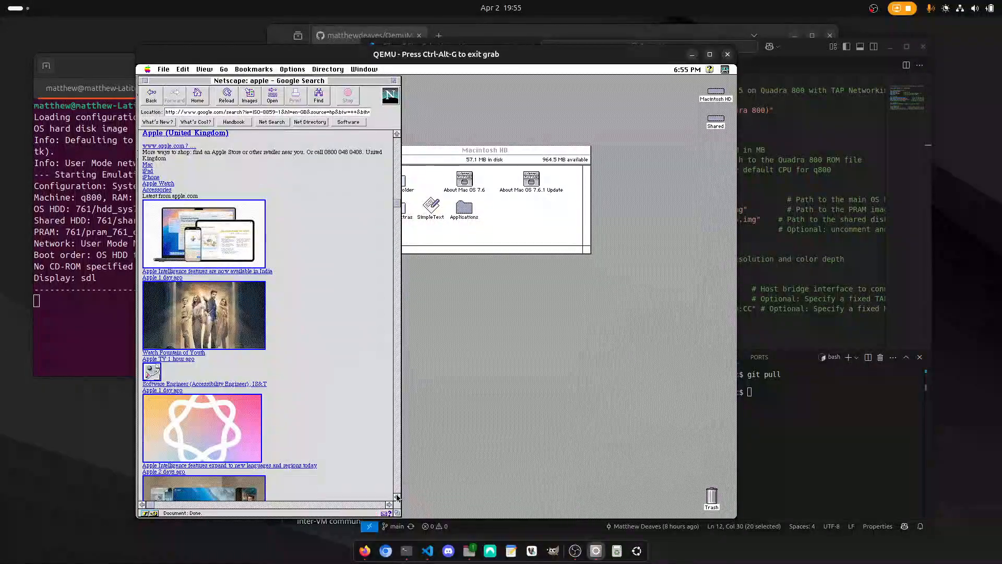
pyautogui.click(397, 497)
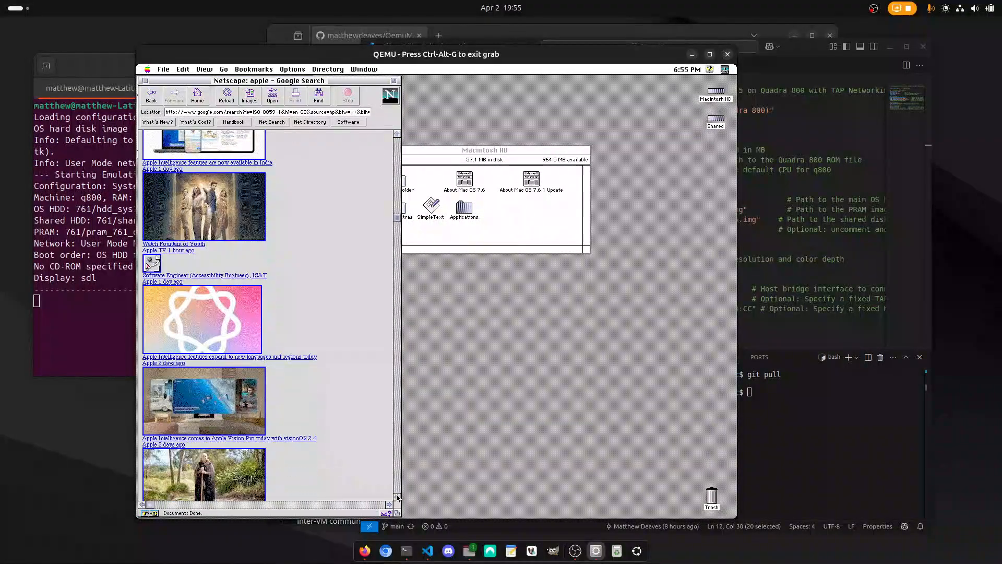
pyautogui.click(397, 496)
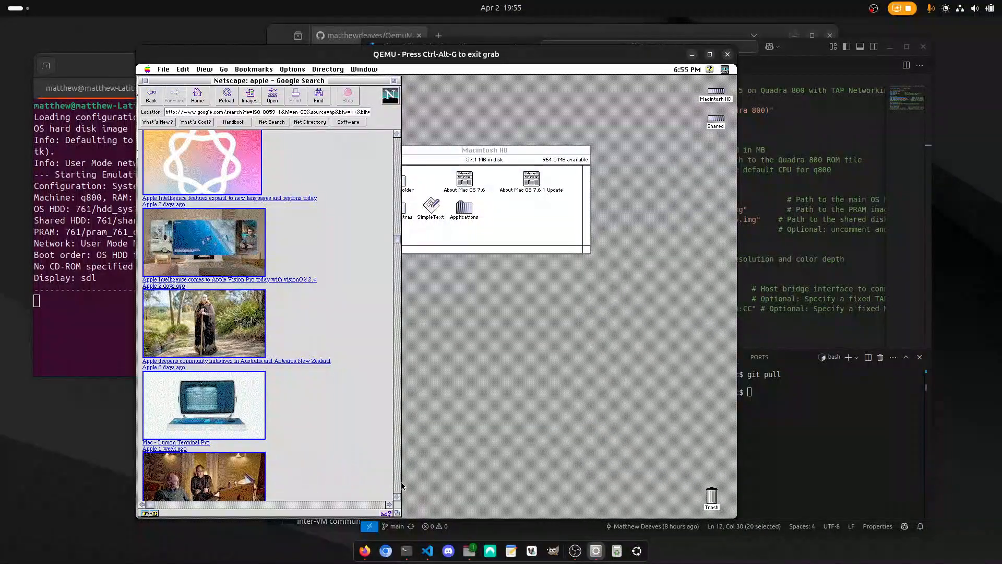
pyautogui.click(396, 496)
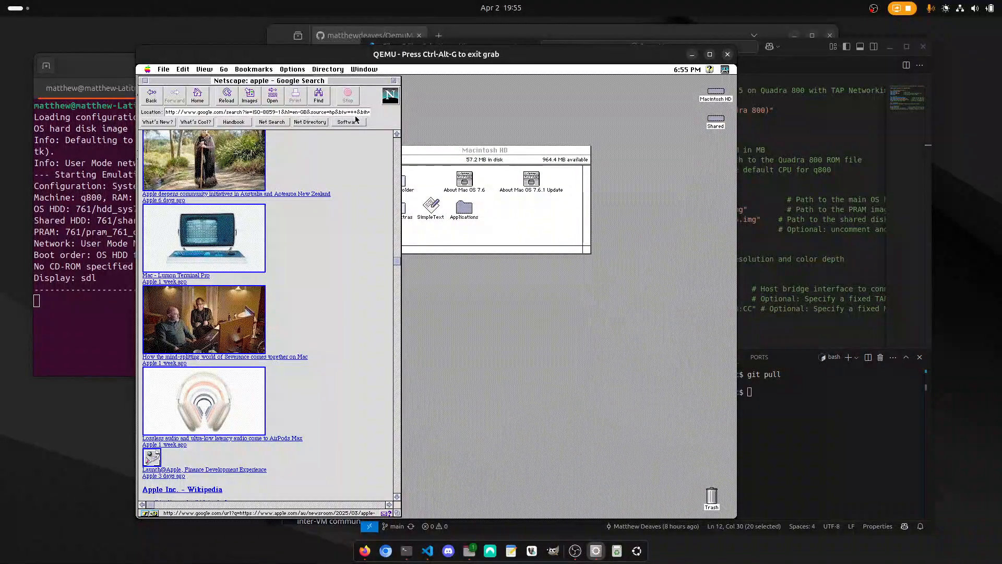
# Return to the Finder, shut down the virtual machine, and highlight the session-ended line in the terminal.
pyautogui.click(425, 105)
pyautogui.click(256, 70)
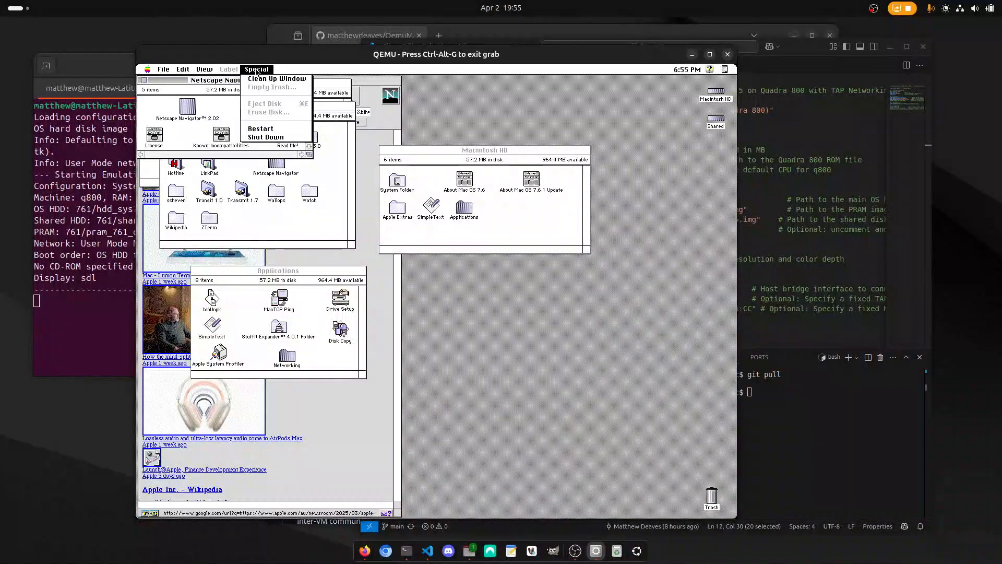
pyautogui.click(265, 137)
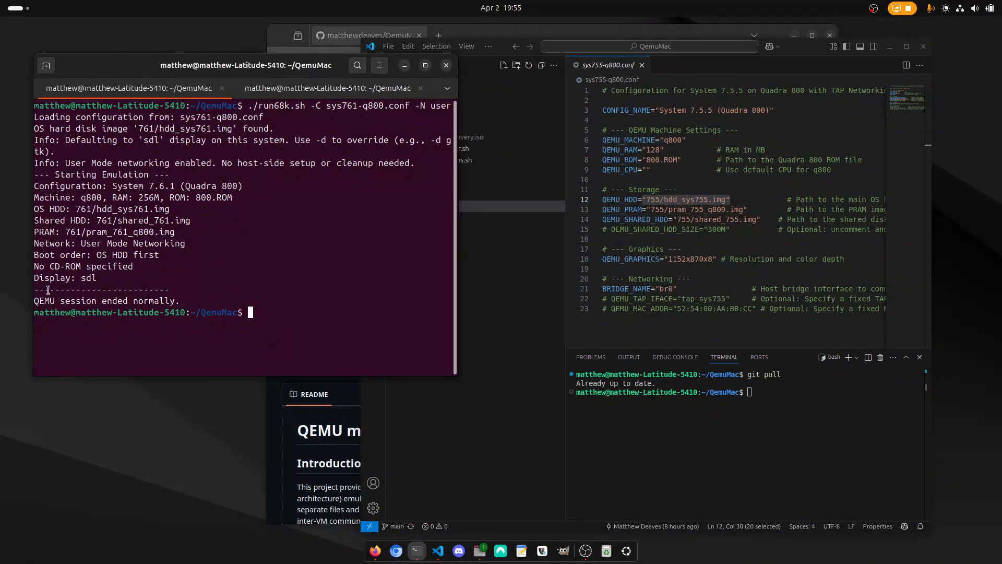
pyautogui.moveTo(40, 300); pyautogui.dragTo(201, 304)
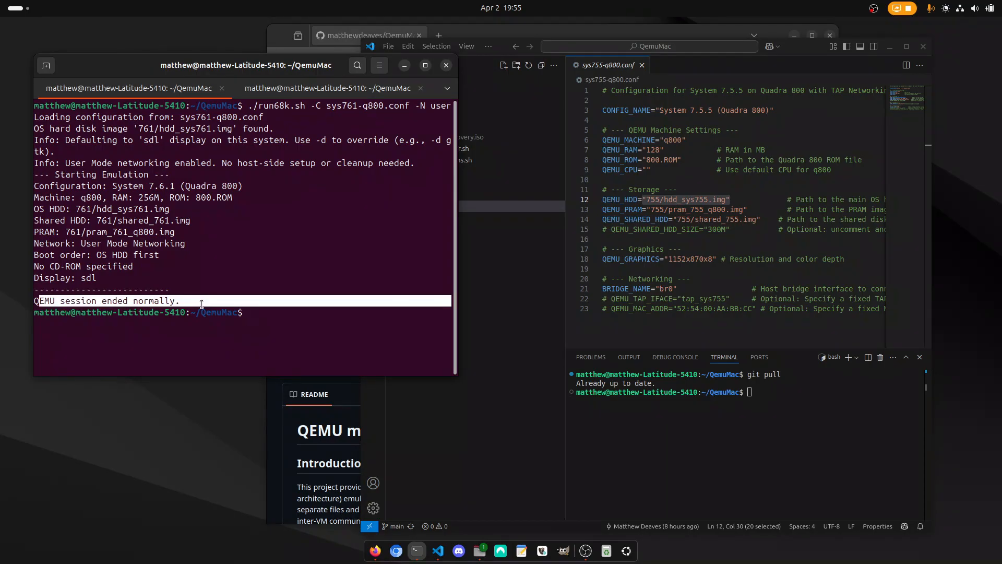
pyautogui.click(307, 292)
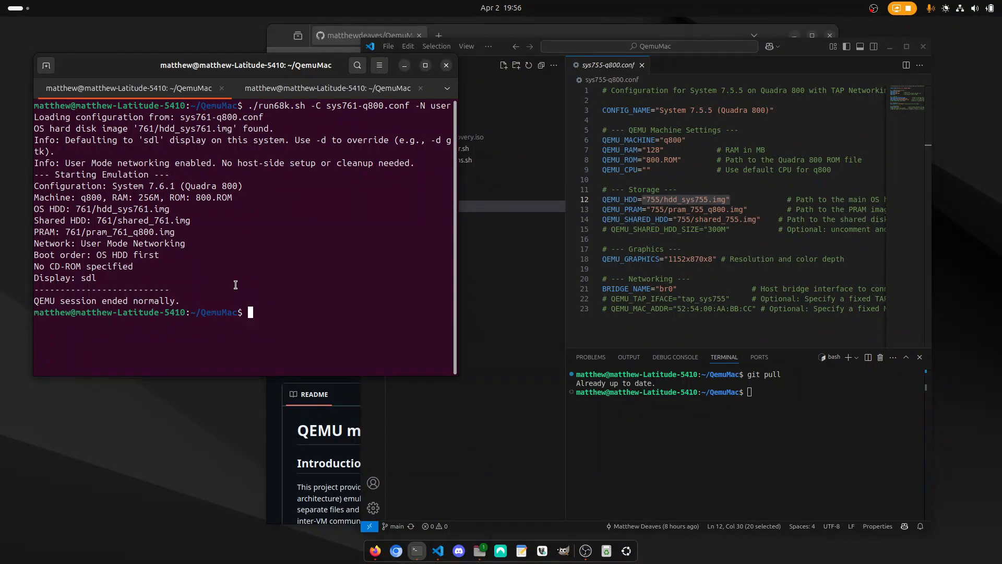
# Mount the System 7.6.1 shared disk on the host by running ./mac_disc_mounter.sh -C sys761-q800.conf.
pyautogui.write('./mac')
pyautogui.press('Tab')
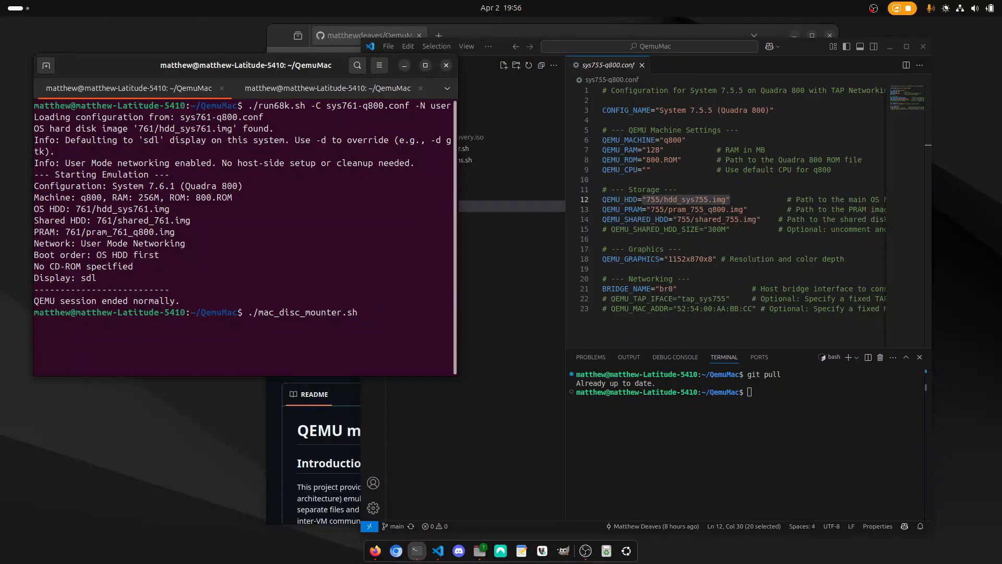
pyautogui.write('-C sys76')
pyautogui.press('Tab')
pyautogui.press('Return')
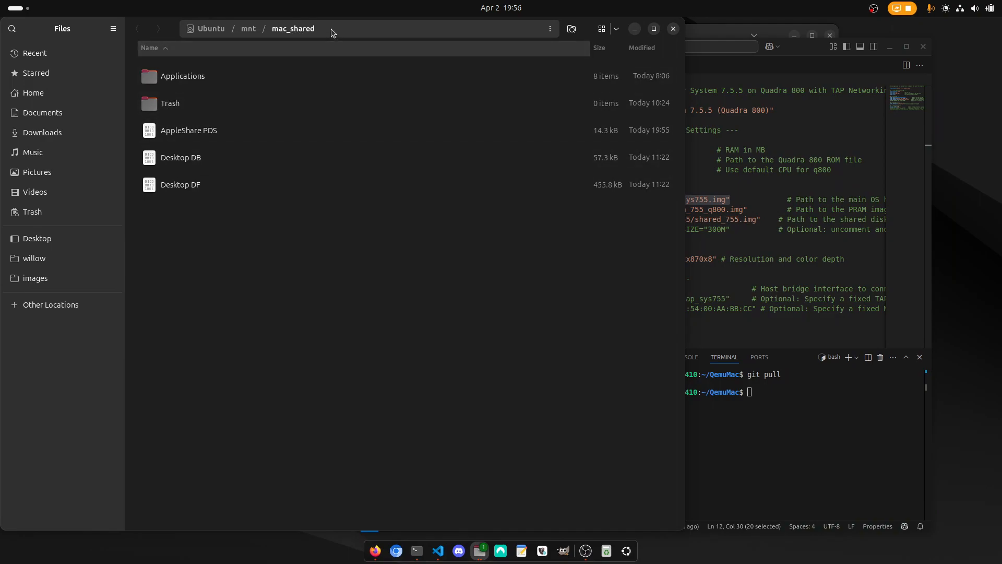
# Create a folder named madeonubuntu in the mounted mac_shared directory and close the file manager.
pyautogui.rightClick(245, 270)
pyautogui.click(266, 281)
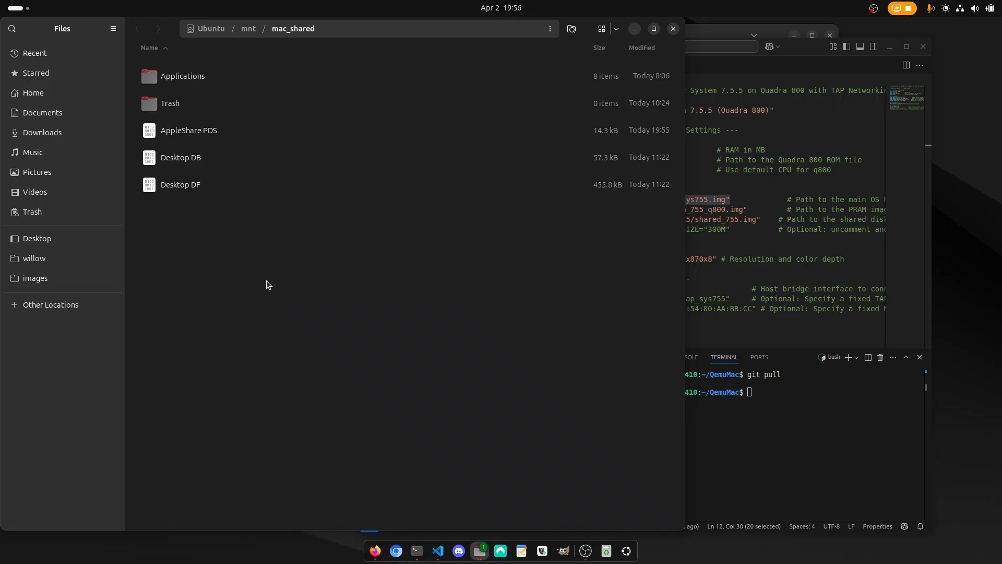
pyautogui.write('madeonubuntu')
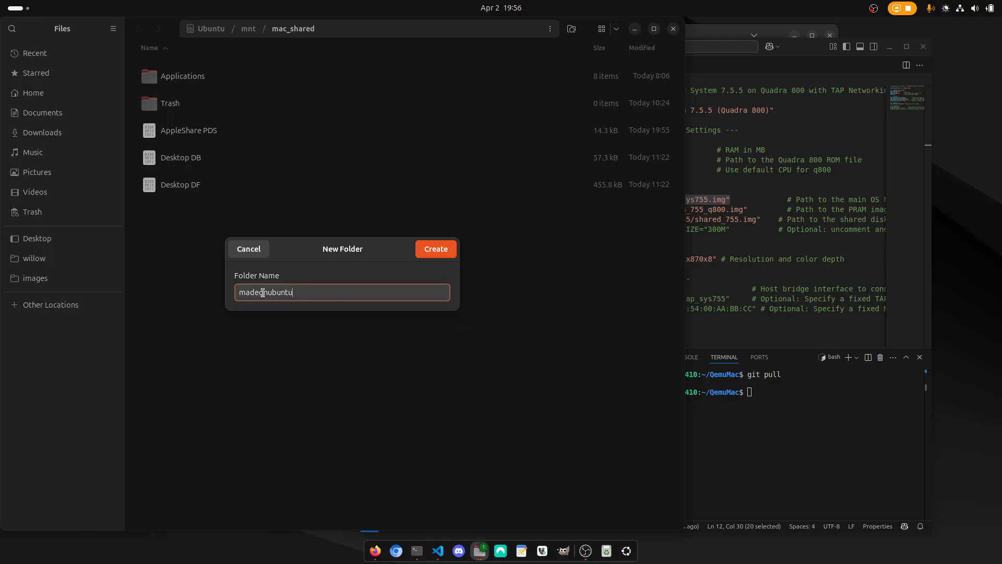
pyautogui.click(435, 249)
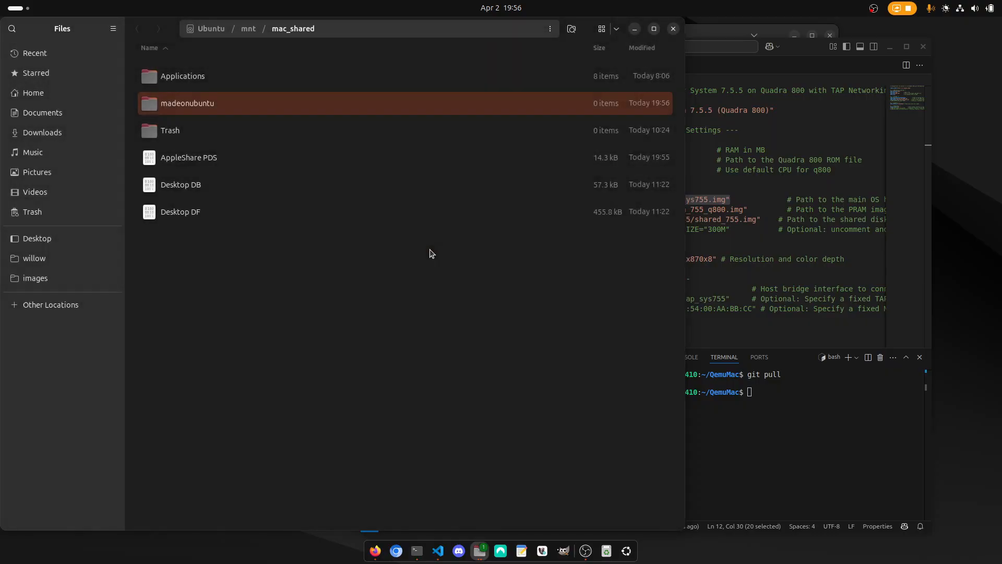
pyautogui.click(673, 28)
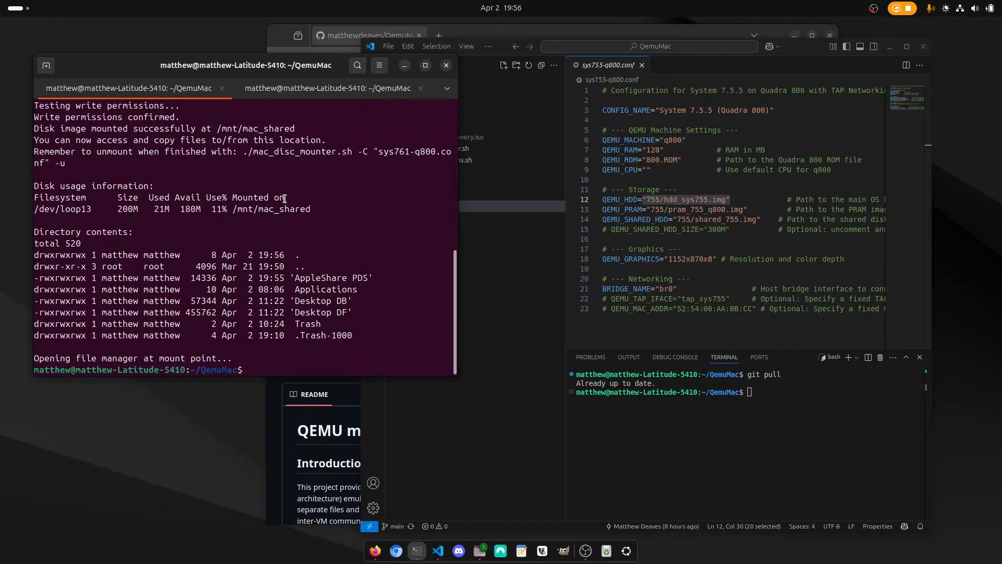
# Unmount the shared disk by running ./mac_disc_mounter.sh -C sys761-q800.conf -u.
pyautogui.press('Up')
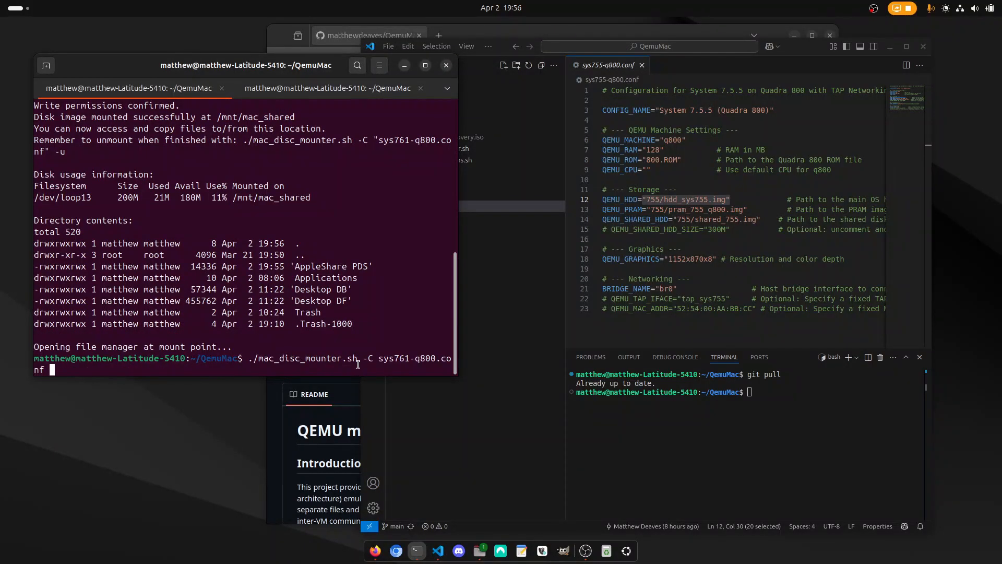
pyautogui.write('-u')
pyautogui.press('Return')
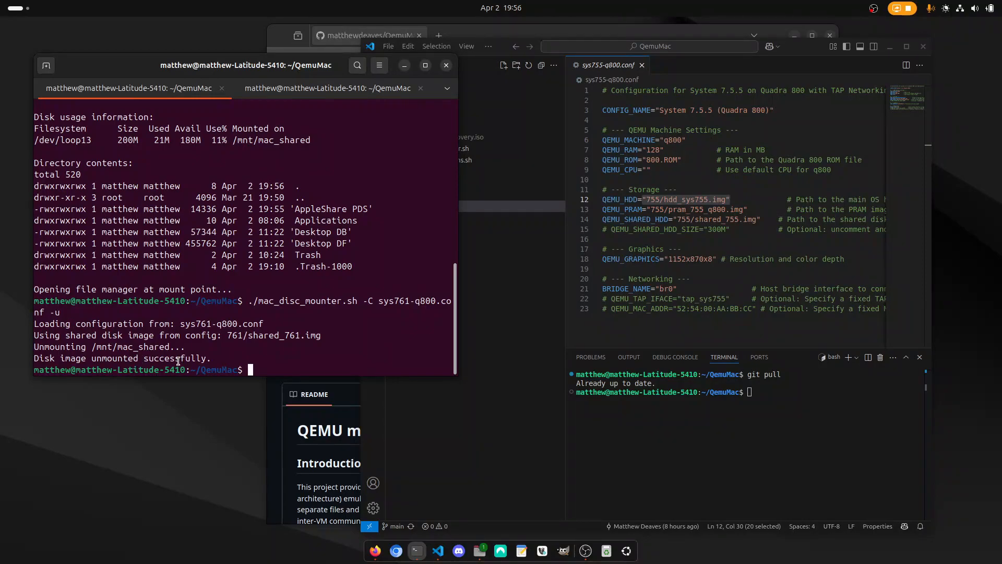
# Relaunch System 7.6.1 with user-mode networking by rerunning ./run68k.sh -C sys761-q800.conf -N user.
pyautogui.press('Up')
pyautogui.press('Up')
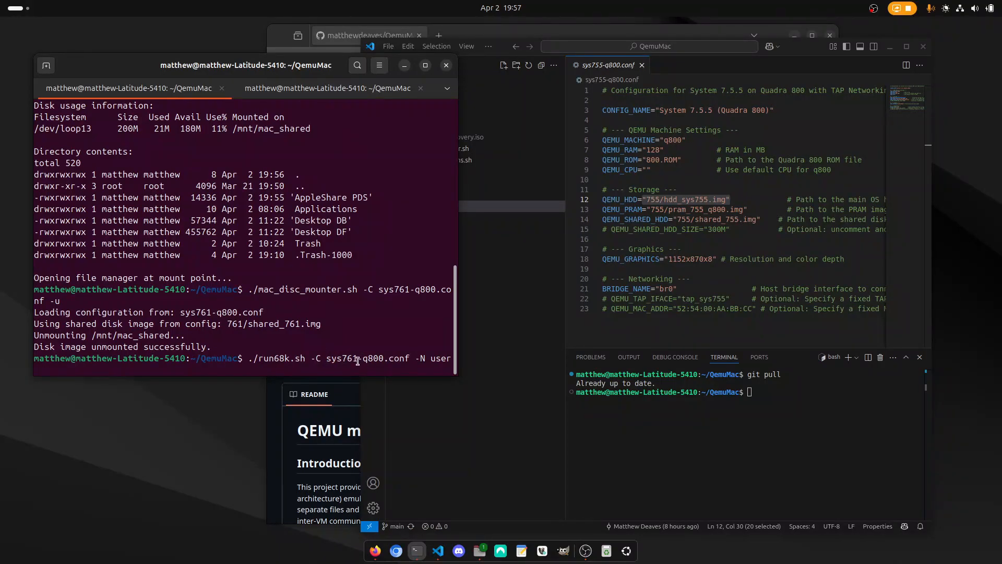
pyautogui.press('Return')
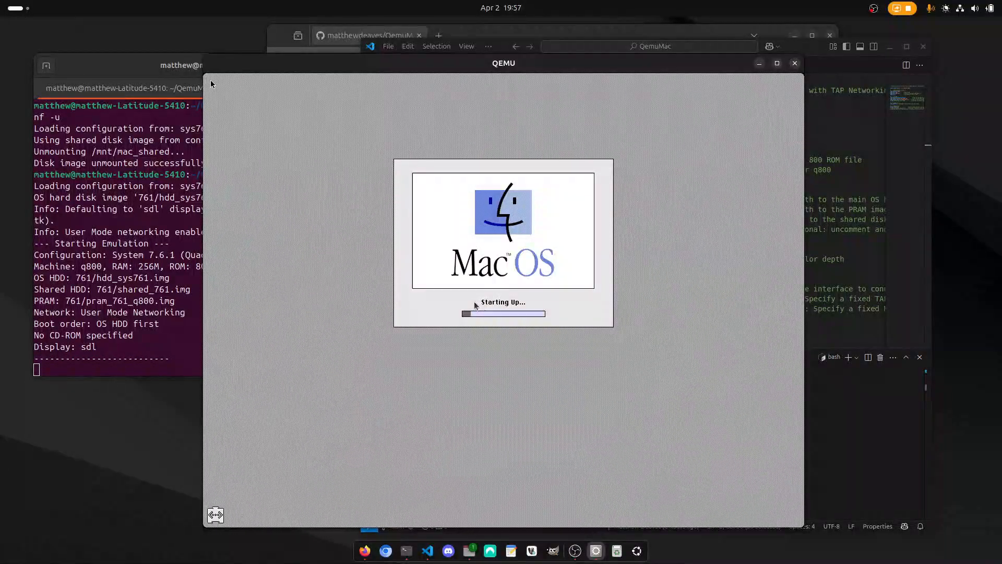
# In the virtual machine, reposition the madeonubuntu folder within the Shared disk's window and move it to the Trash.
pyautogui.click(211, 84)
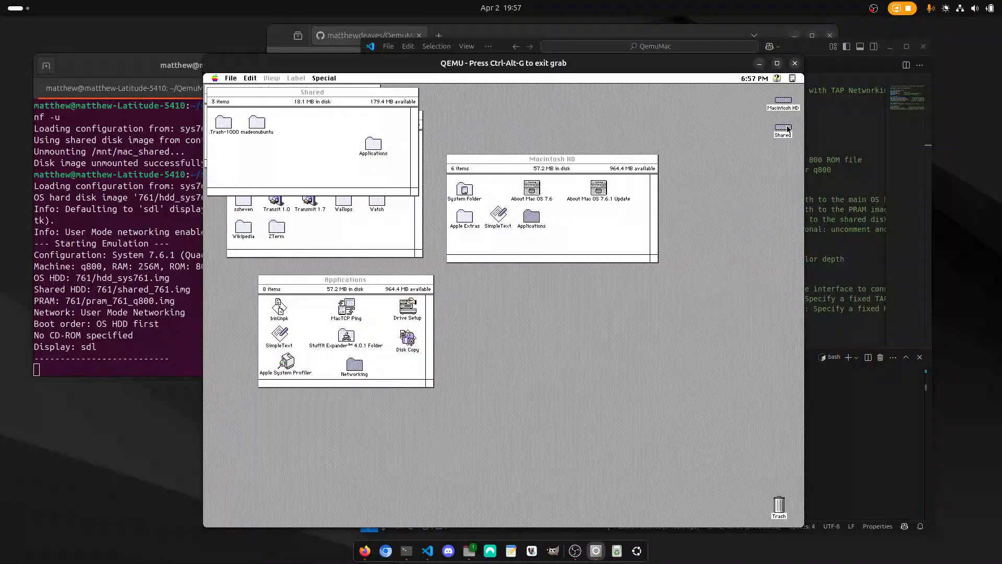
pyautogui.moveTo(251, 124); pyautogui.dragTo(306, 142)
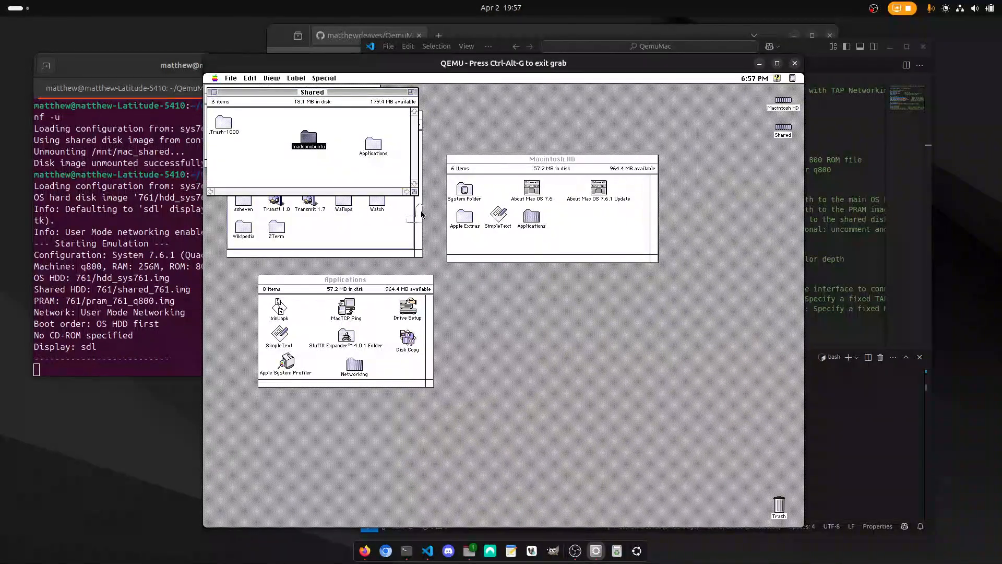
pyautogui.moveTo(766, 444); pyautogui.dragTo(781, 505)
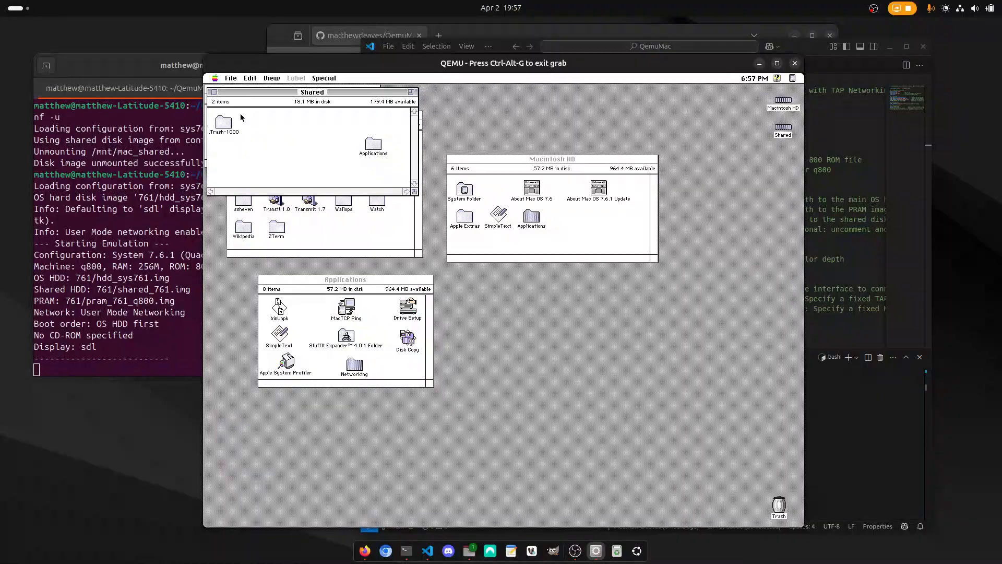
# Close the Shared and Networking windows and shut down the System 7.6.1 virtual machine.
pyautogui.click(213, 93)
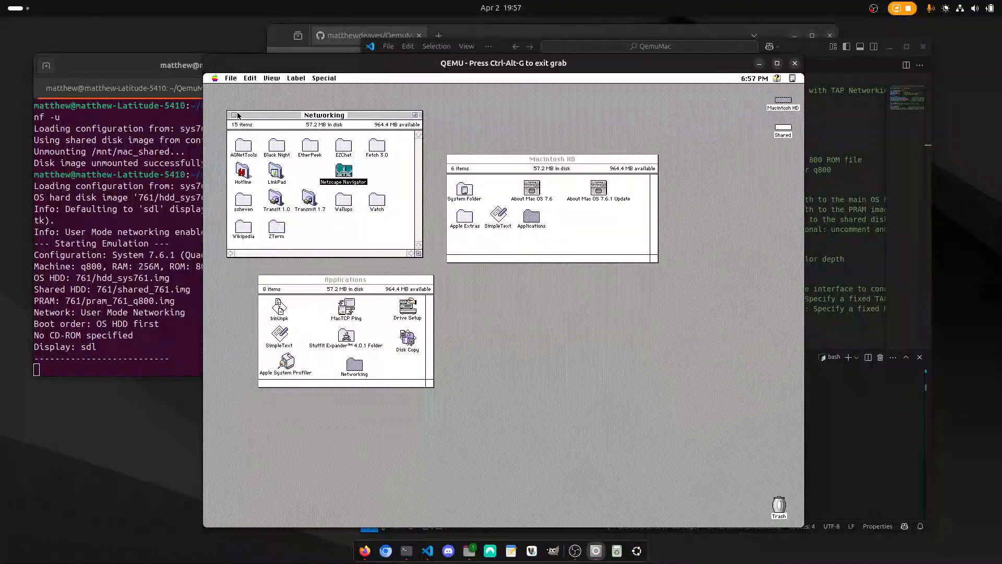
pyautogui.click(238, 117)
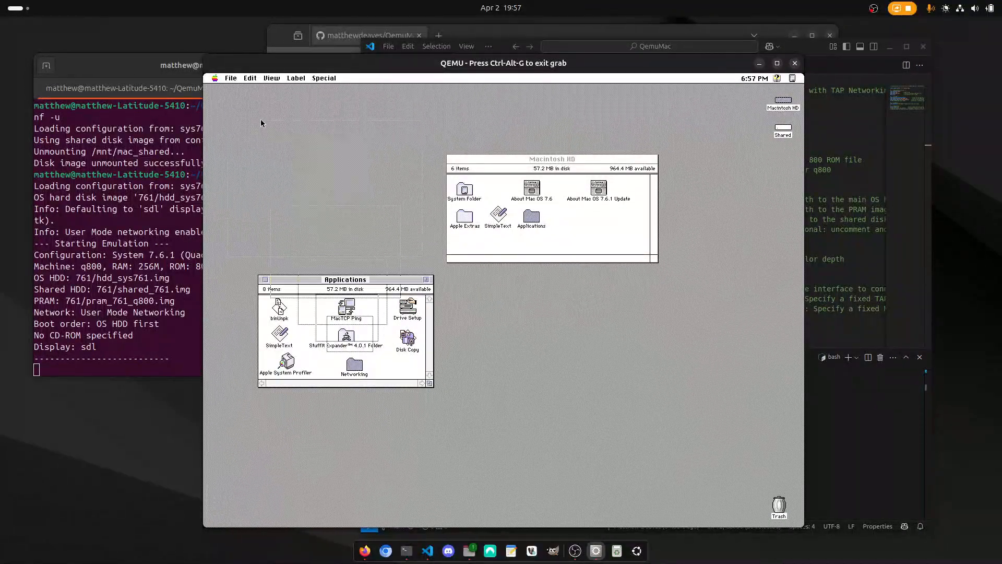
pyautogui.click(324, 79)
pyautogui.click(333, 146)
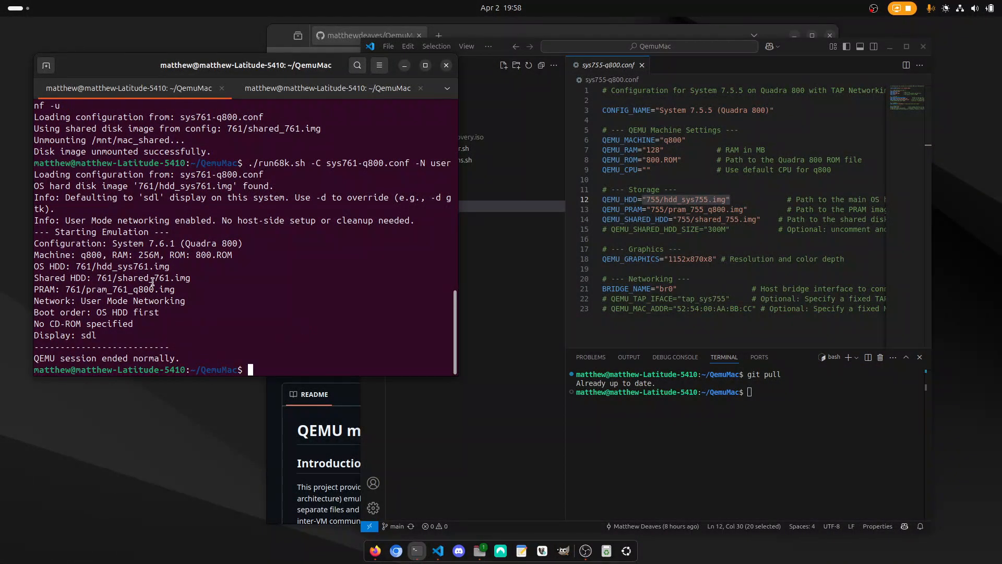
# Clear the terminal and close the sys755-q800.conf file in VS Code.
pyautogui.write('clear')
pyautogui.press('Return')
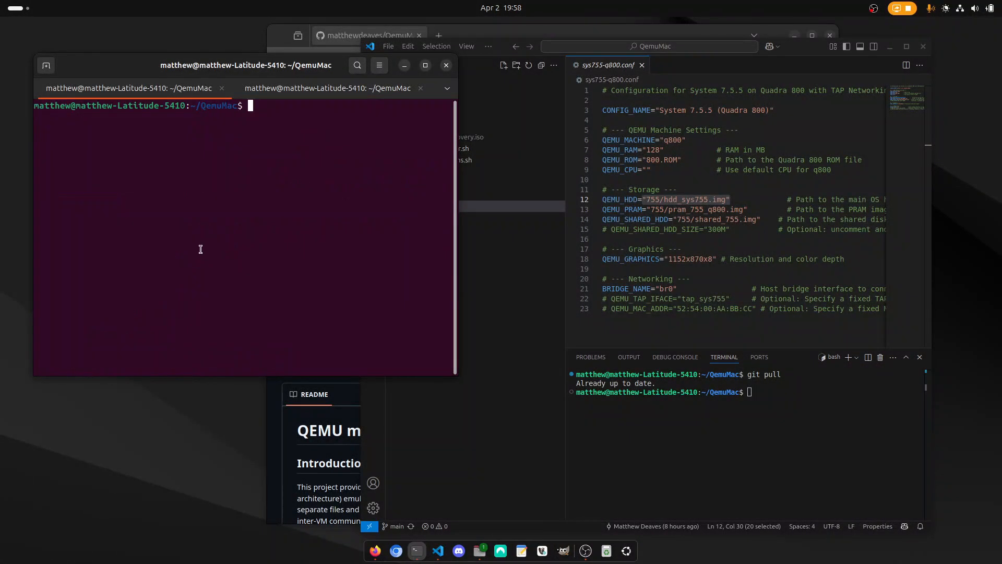
pyautogui.click(643, 65)
pyautogui.click(643, 66)
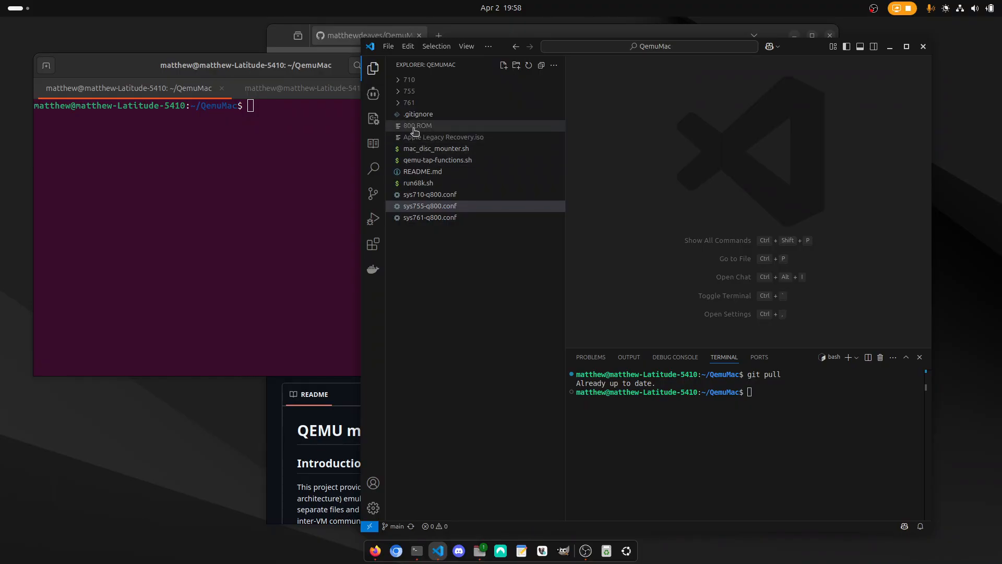
# Inspect 800.ROM and the hard disk, PRAM and shared disk images in the 761 folder, and collapse the folder.
pyautogui.click(415, 128)
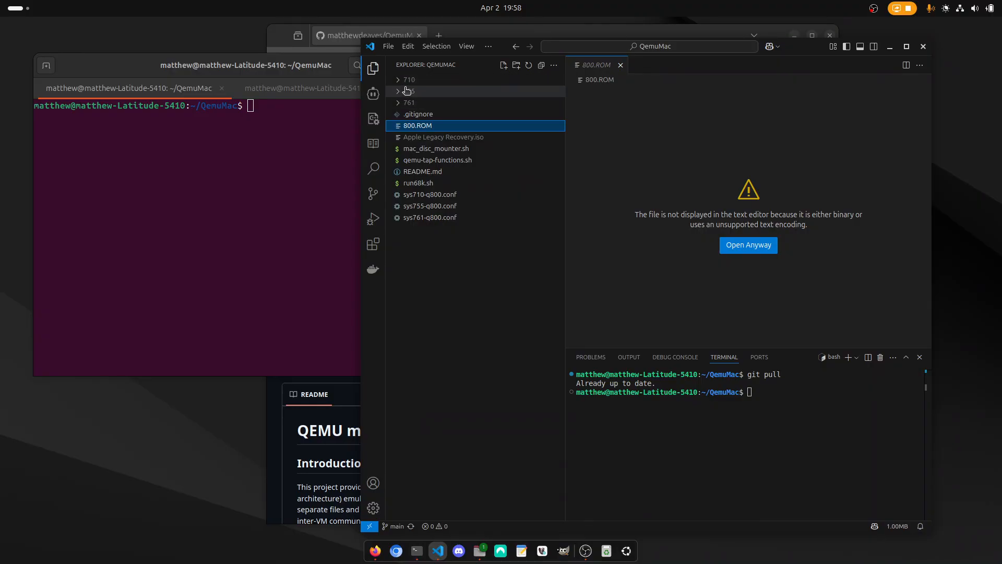
pyautogui.click(408, 102)
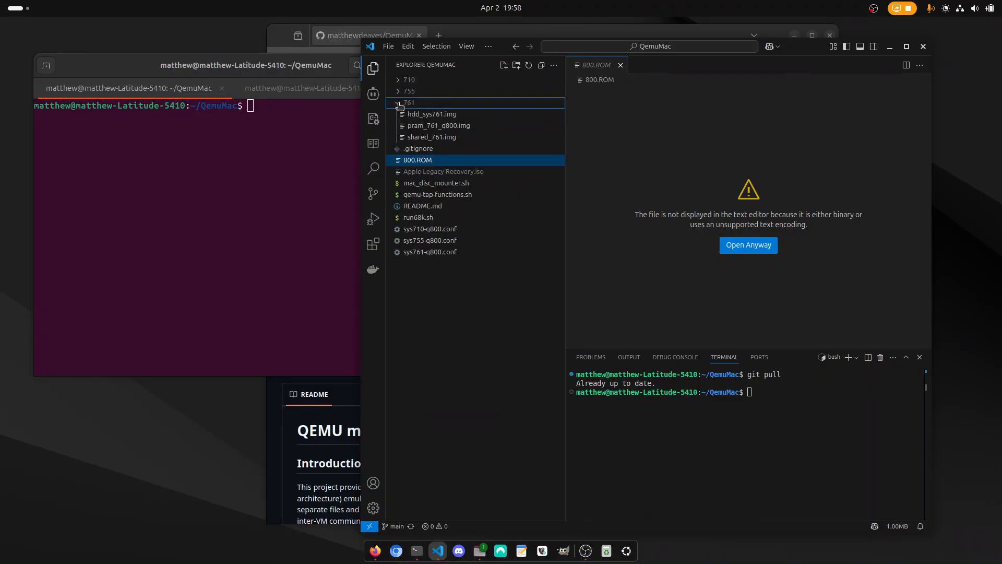
pyautogui.click(426, 115)
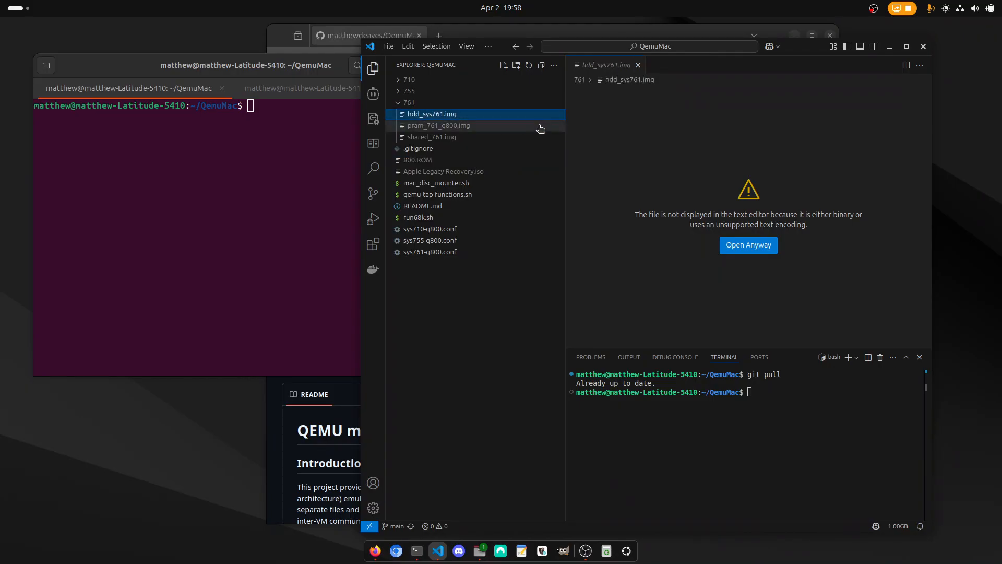
pyautogui.click(461, 129)
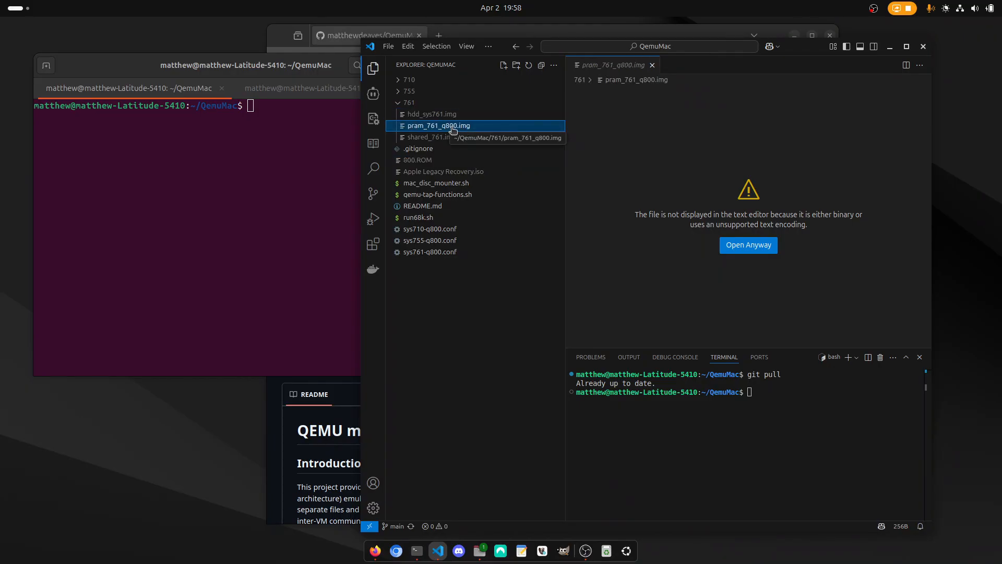
pyautogui.click(448, 138)
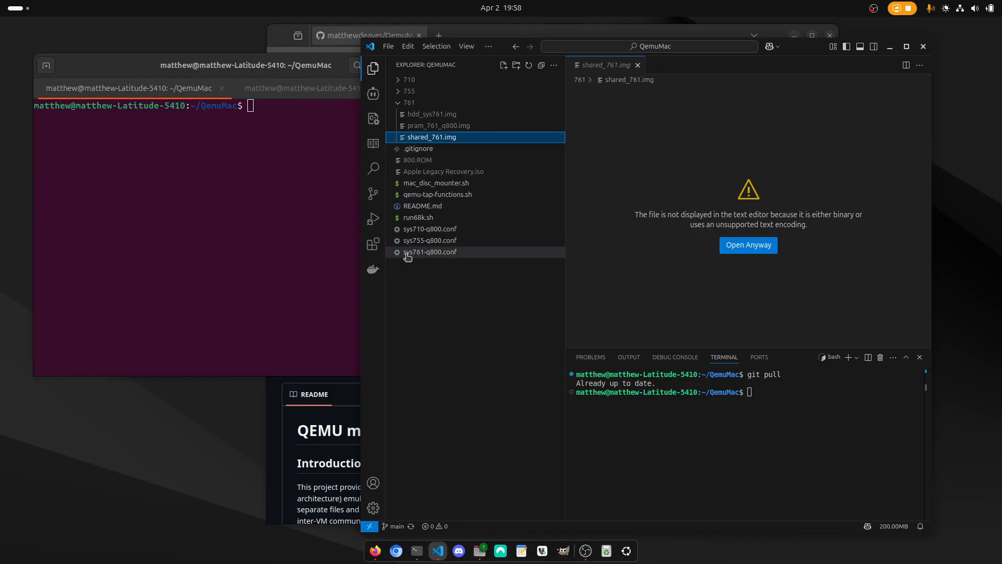
pyautogui.click(422, 107)
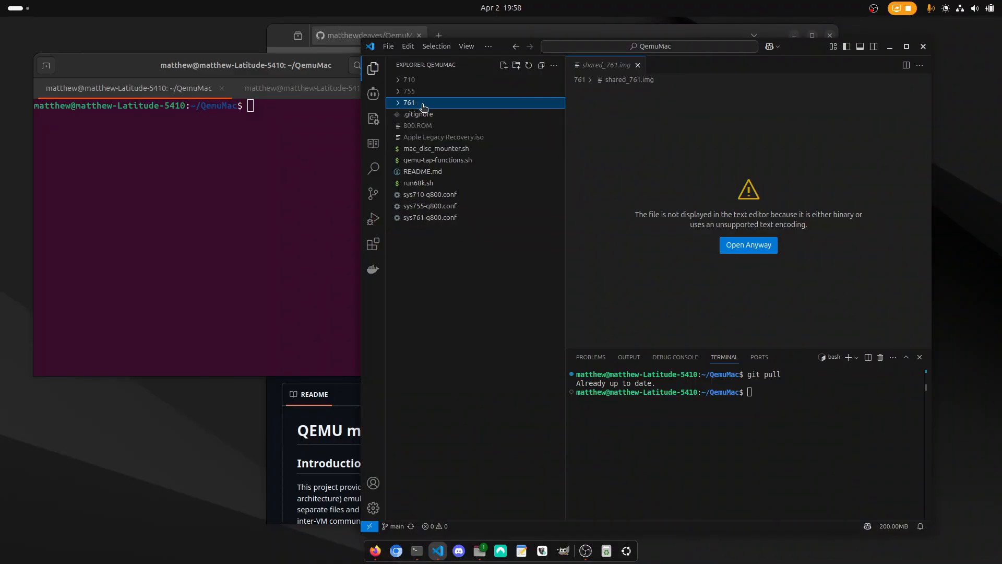
# Rename the 761 folder to 761old.
pyautogui.rightClick(412, 105)
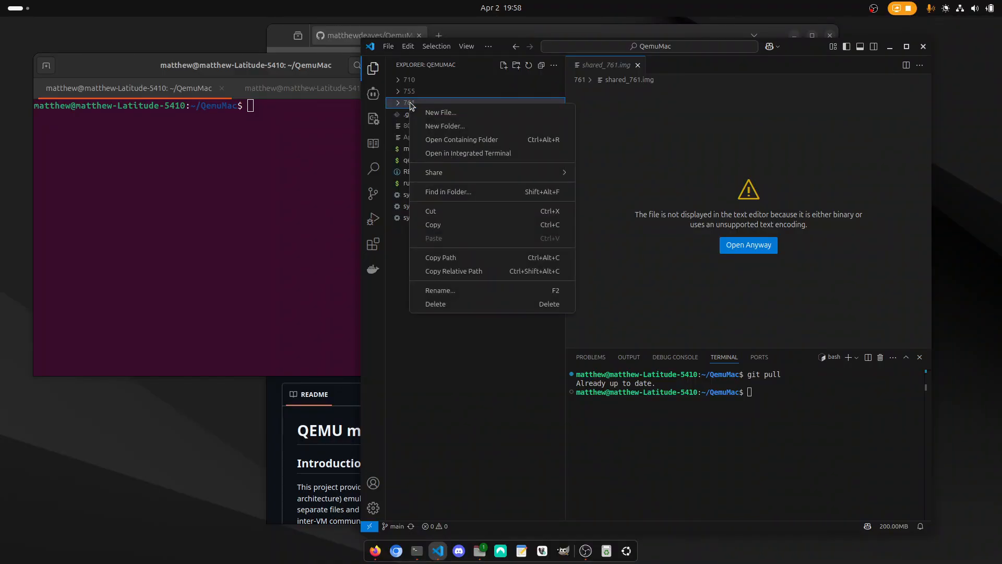
pyautogui.click(446, 291)
pyautogui.press('End')
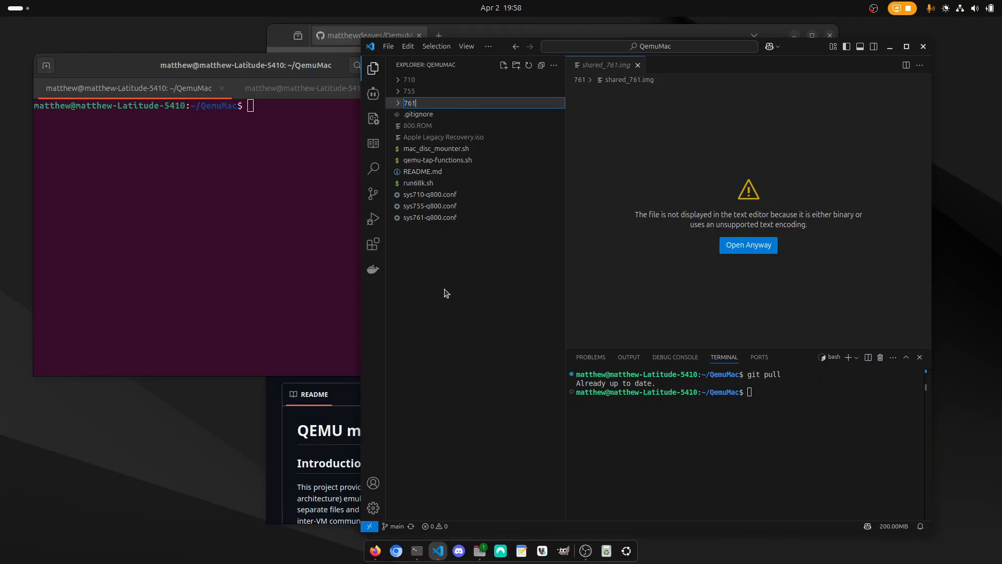
pyautogui.press('Return')
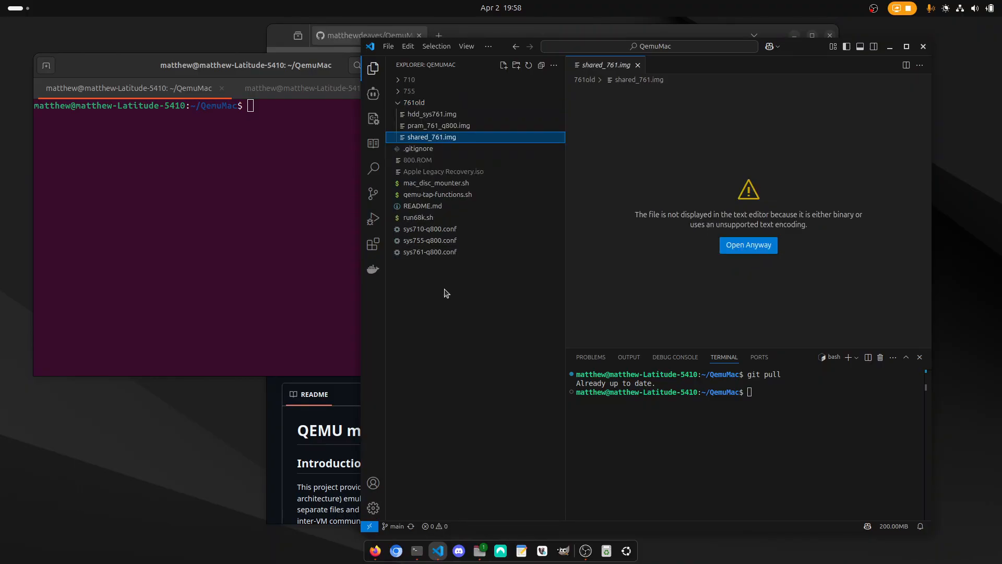
# Open sys761-q800.conf and examine the hard disk, PRAM and shared disk image paths in its Storage section.
pyautogui.click(427, 252)
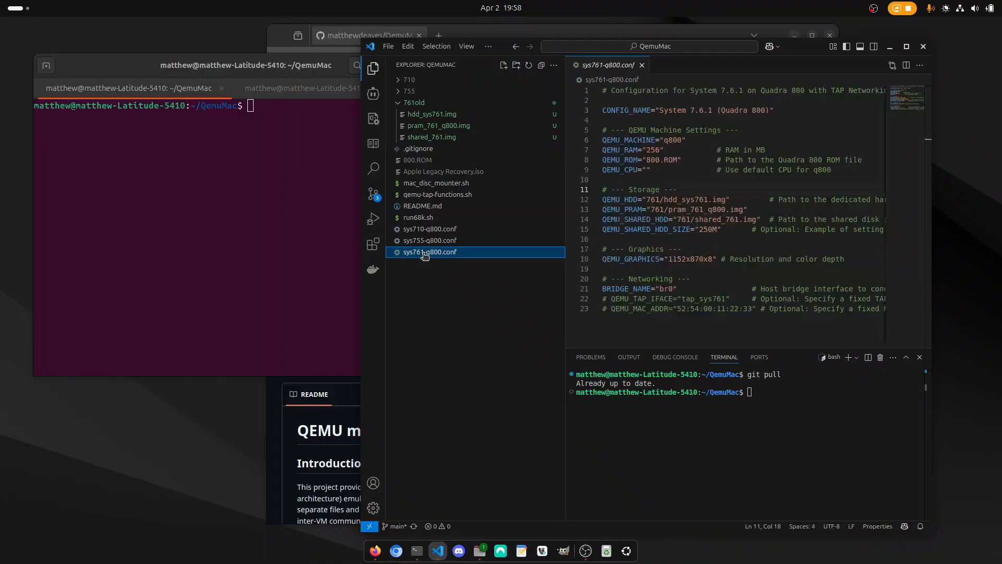
pyautogui.moveTo(655, 199); pyautogui.dragTo(733, 199)
pyautogui.moveTo(663, 209); pyautogui.dragTo(738, 220)
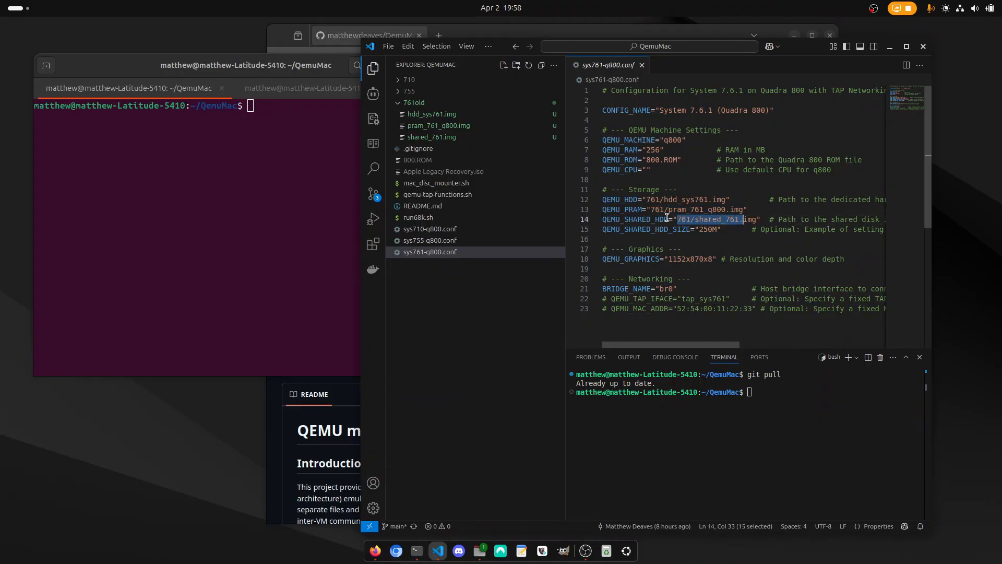
# In the terminal, enter the start of the launch command, ./run68k.sh -C sys761-q800.conf, without running it.
pyautogui.click(296, 211)
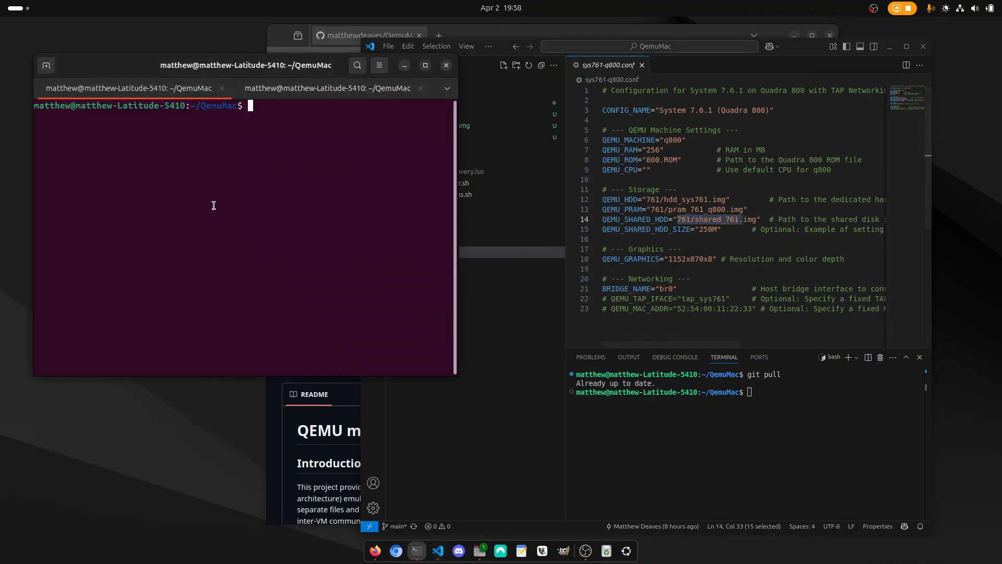
pyautogui.write('./run6')
pyautogui.press('Tab')
pyautogui.write('-C sys7')
pyautogui.press('Tab')
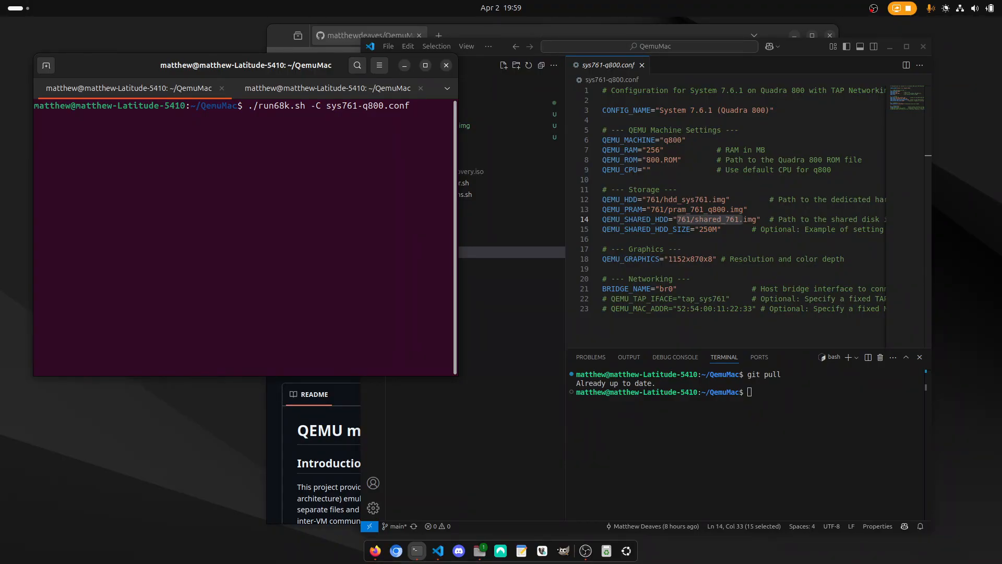
# Check Apple Legacy Recovery.iso in the project files, append -c Apple\ Legacy\ Recovery.iso -b to the launch command and run it.
pyautogui.click(778, 219)
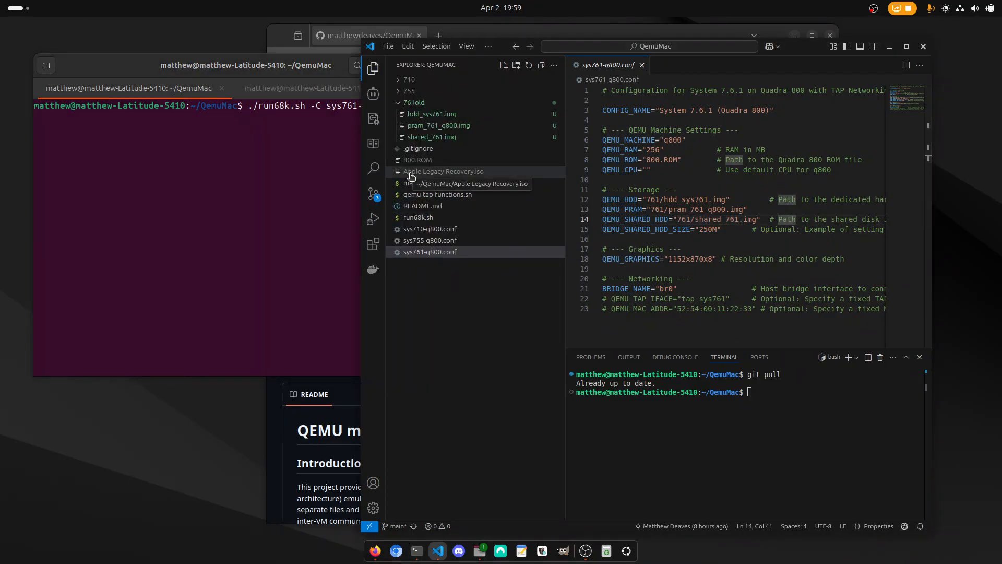
pyautogui.click(438, 175)
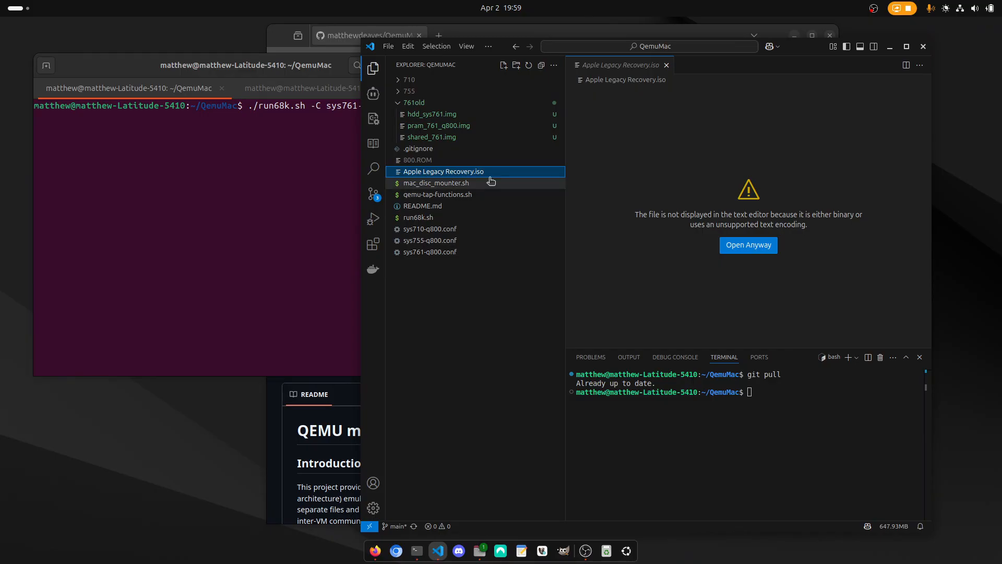
pyautogui.click(284, 165)
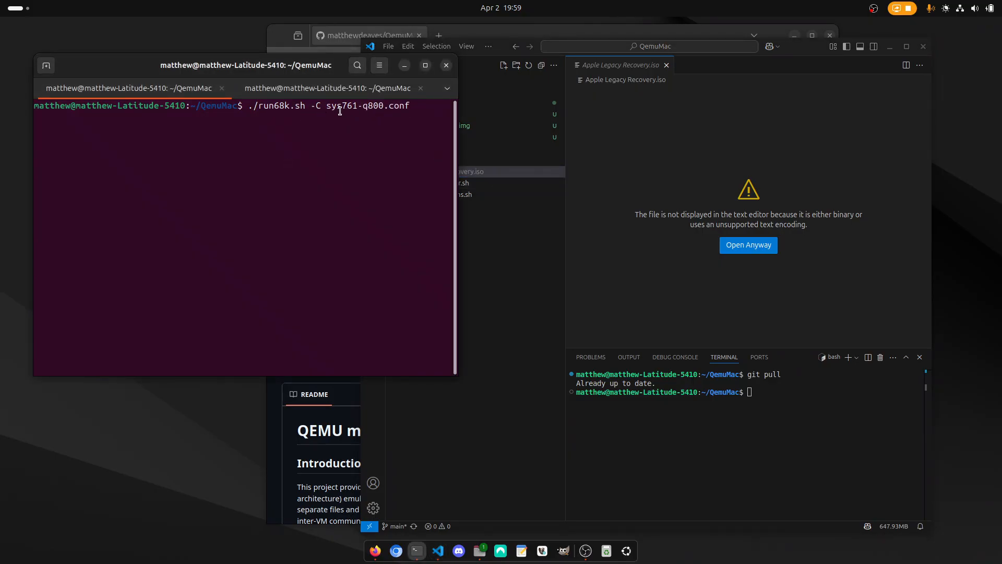
pyautogui.write('-c App')
pyautogui.press('Tab')
pyautogui.write('-b')
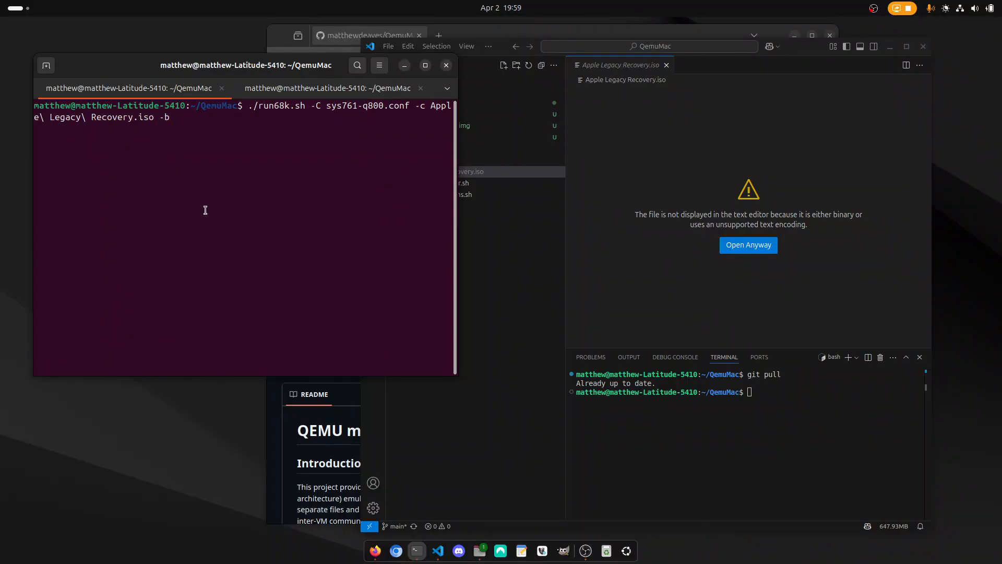
pyautogui.press('Return')
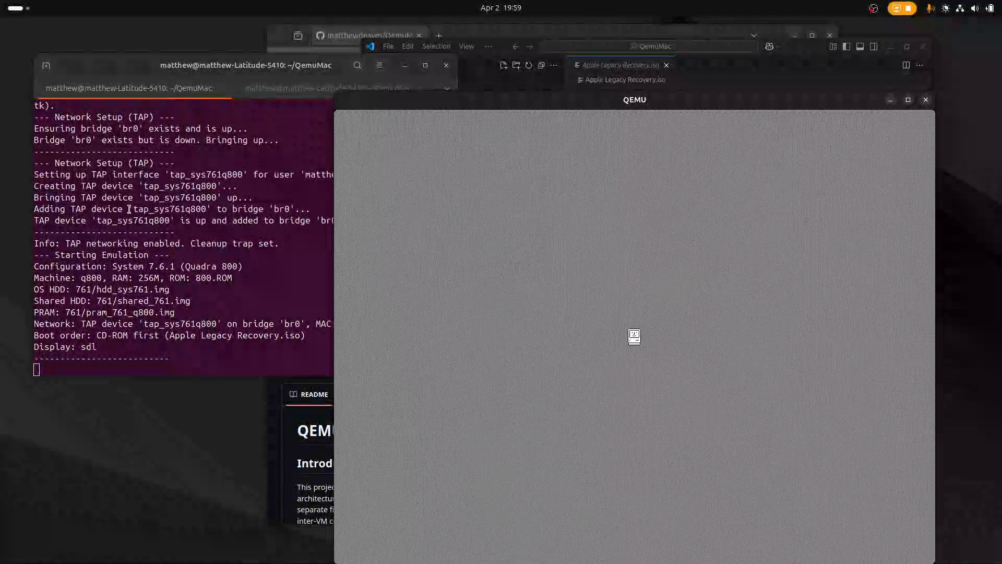
# Reposition the QEMU window so the whole desktop shows and open the Legacy Recovery disc in the virtual machine.
pyautogui.moveTo(493, 107); pyautogui.dragTo(394, 74)
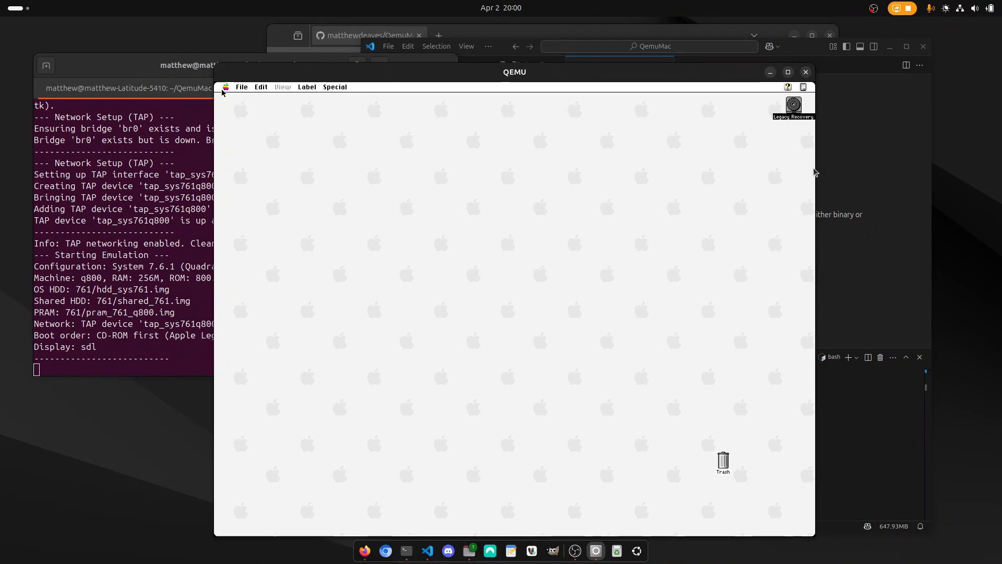
pyautogui.click(532, 259)
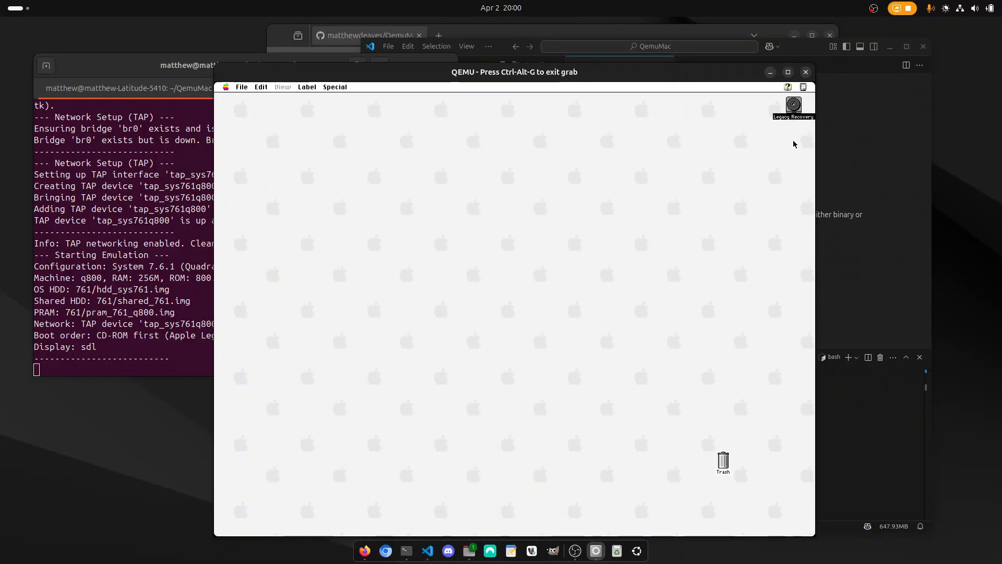
pyautogui.doubleClick(793, 105)
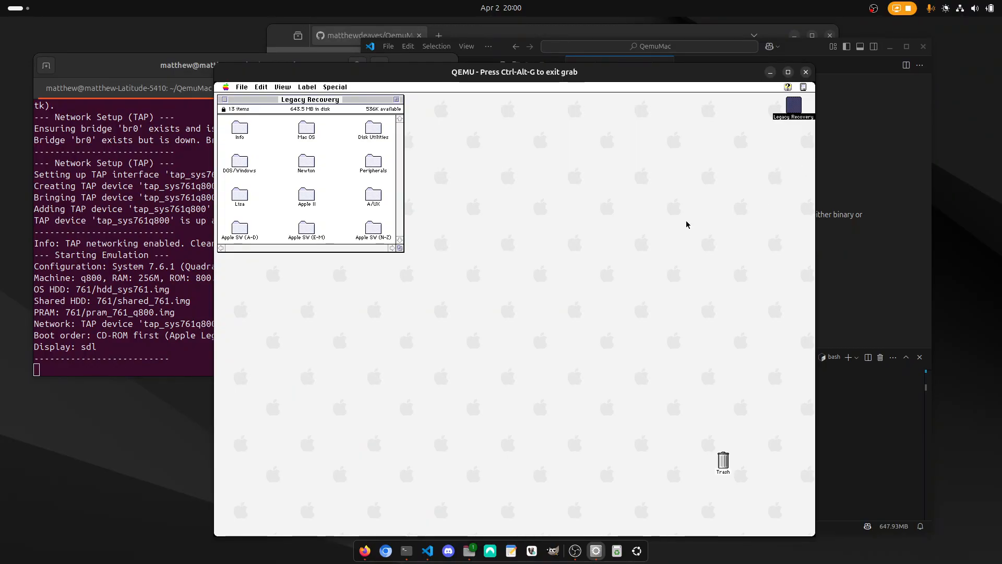
# Release the virtual machine's input grab, switch to VS Code and expand the newly generated 761 folder.
pyautogui.hotkey('ctrl', 'alt', 'g')
pyautogui.hotkey('alt', 'Tab')
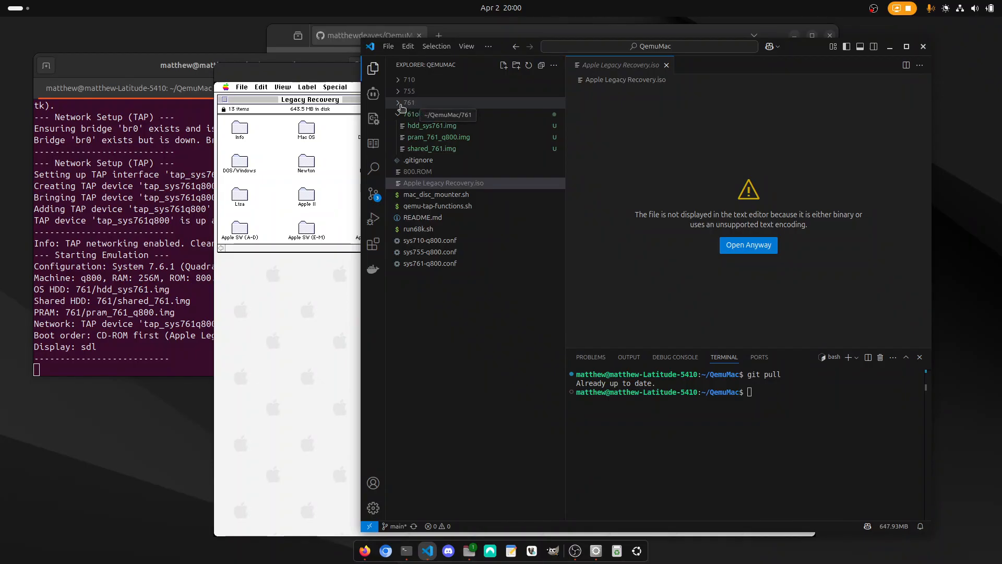
pyautogui.click(398, 107)
# Review the terminal's startup output from run68k.sh, covering the creation of the 761 directory, PRAM file, OS disk and shared disk images.
pyautogui.click(140, 199)
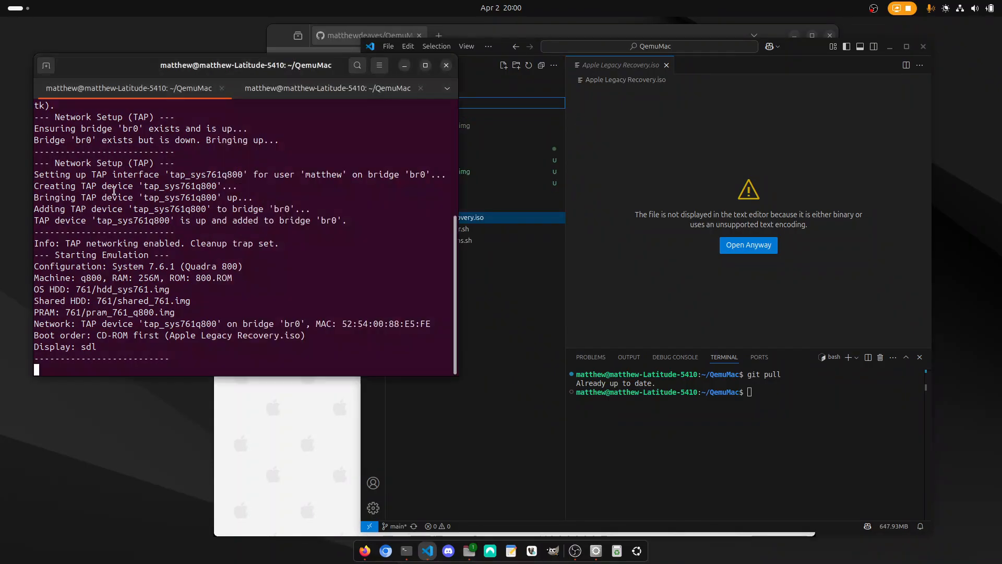
pyautogui.scroll(3, 139, 199)
pyautogui.scroll(3, 139, 198)
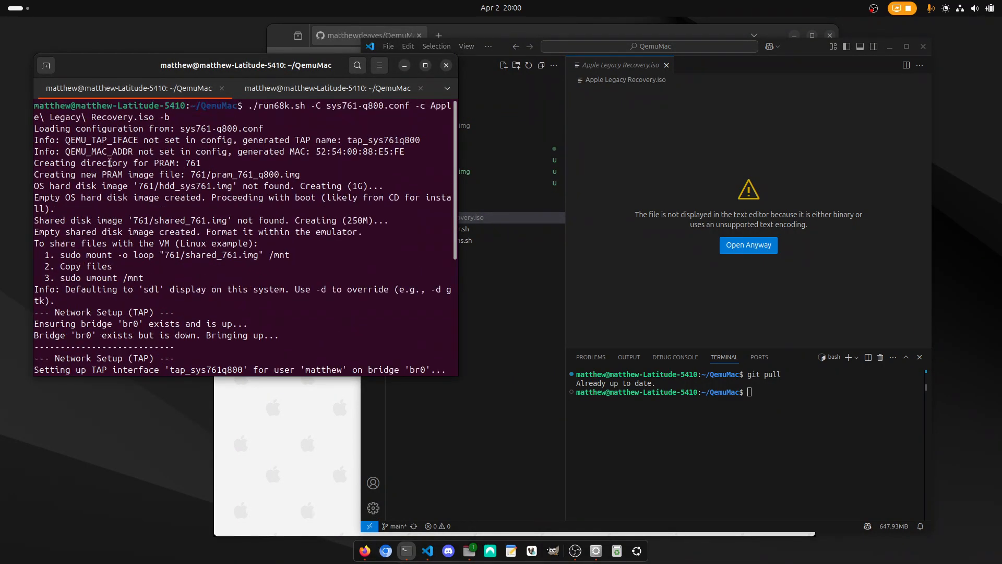
pyautogui.moveTo(39, 220); pyautogui.dragTo(183, 220)
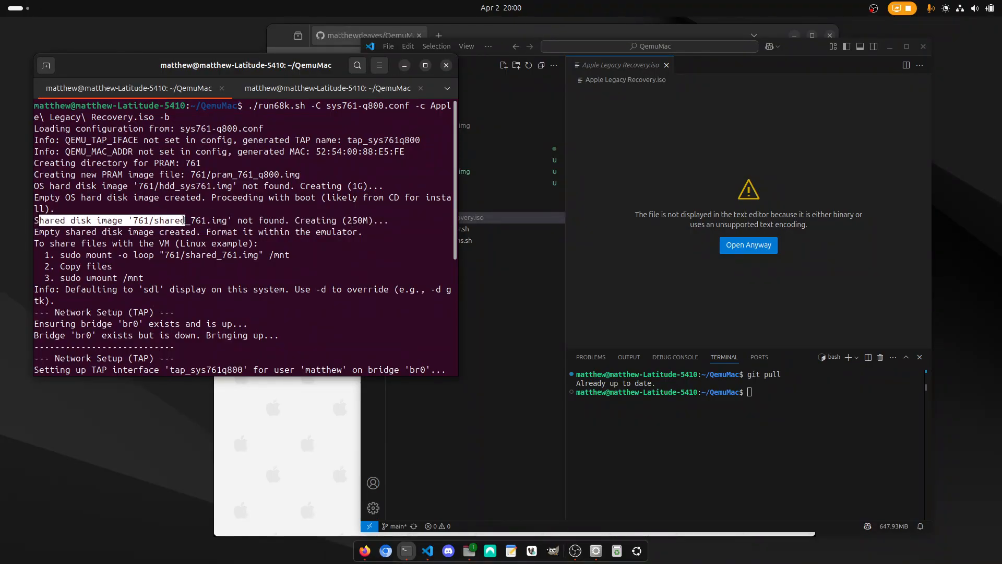
pyautogui.moveTo(71, 163); pyautogui.dragTo(171, 171)
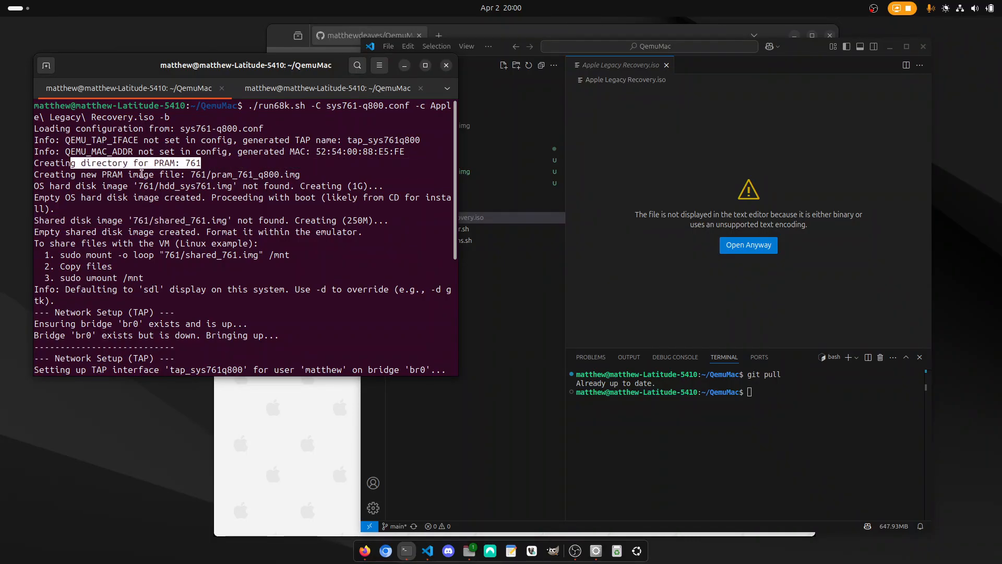
pyautogui.moveTo(61, 175); pyautogui.dragTo(283, 175)
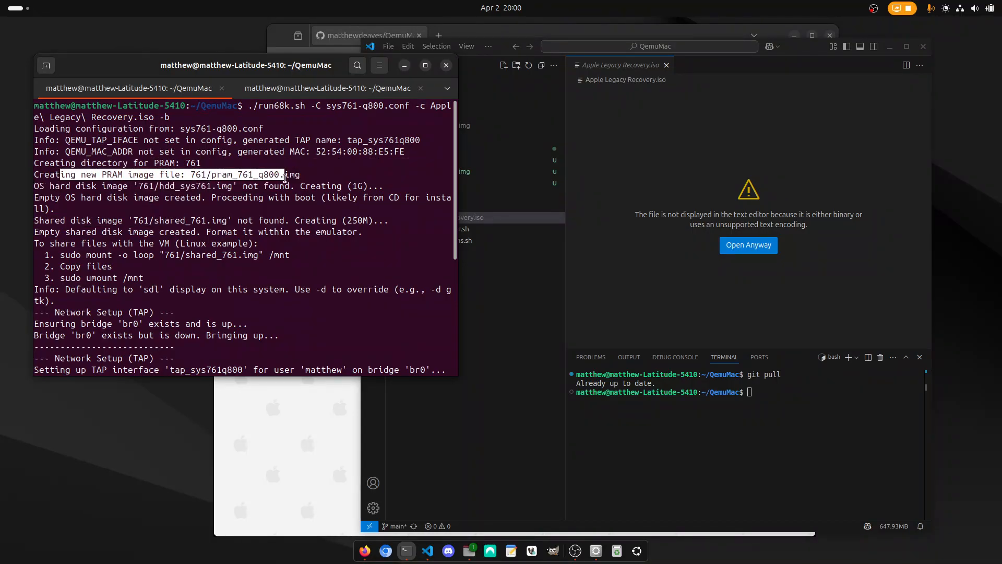
pyautogui.moveTo(54, 186); pyautogui.dragTo(303, 187)
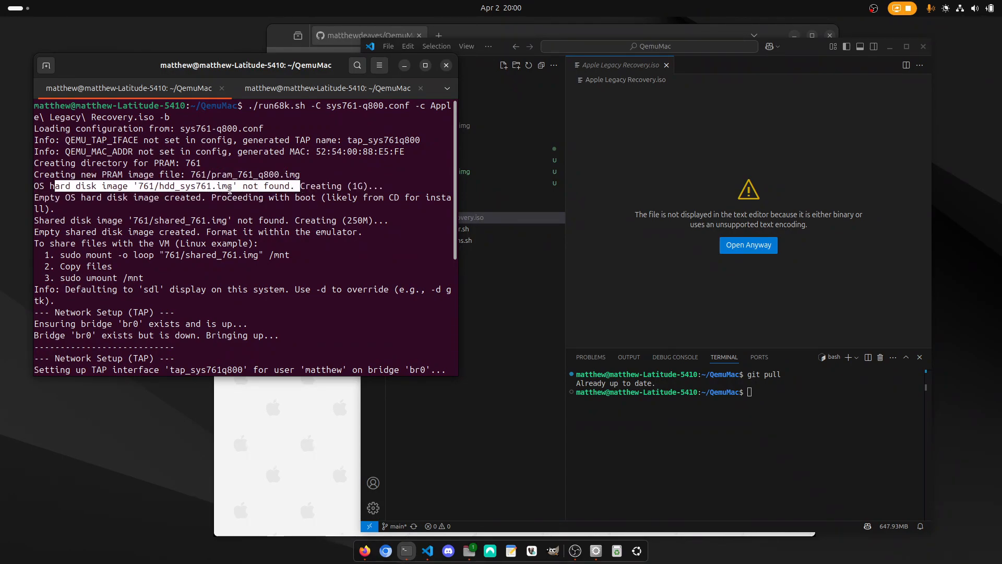
pyautogui.moveTo(55, 199); pyautogui.dragTo(282, 207)
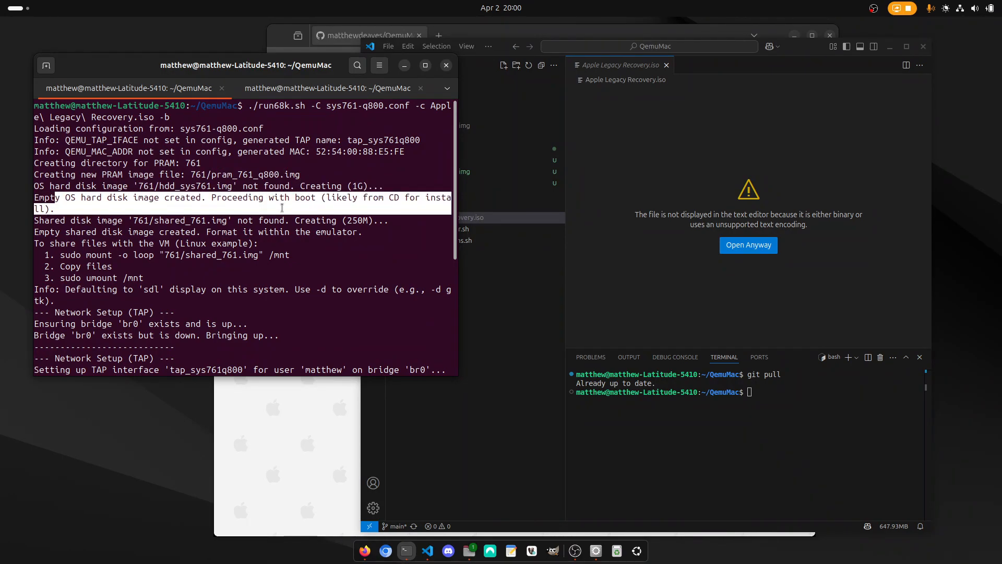
# In the virtual machine, launch Drive Setup 1.7.3 from the Formatting Software folder inside Disk Utilities.
pyautogui.click(303, 450)
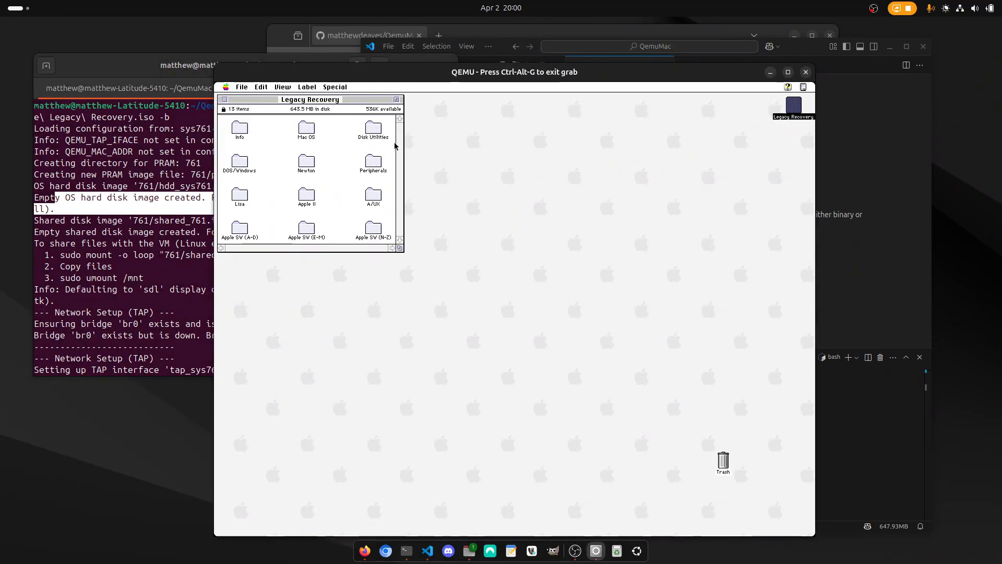
pyautogui.doubleClick(377, 130)
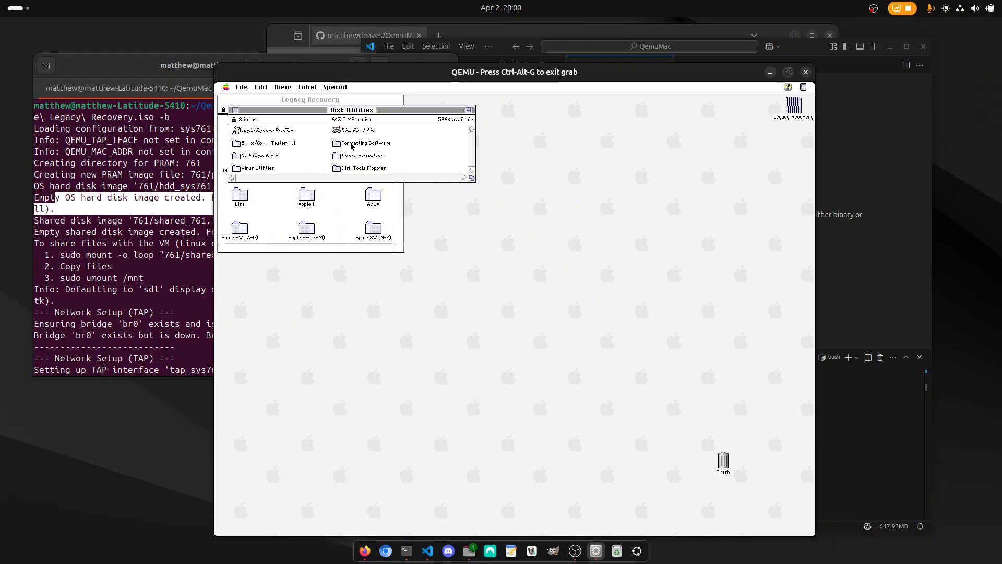
pyautogui.doubleClick(351, 144)
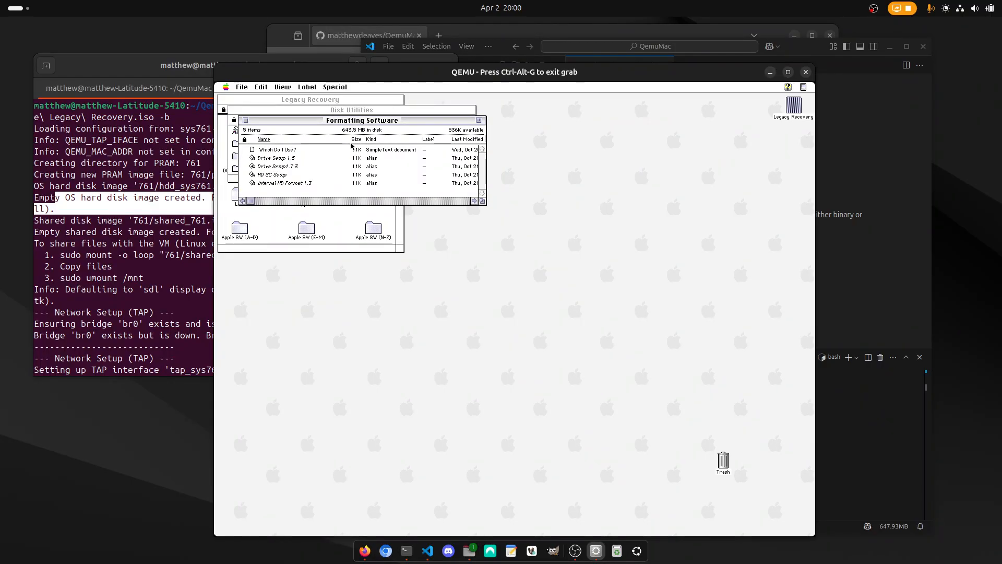
pyautogui.doubleClick(277, 166)
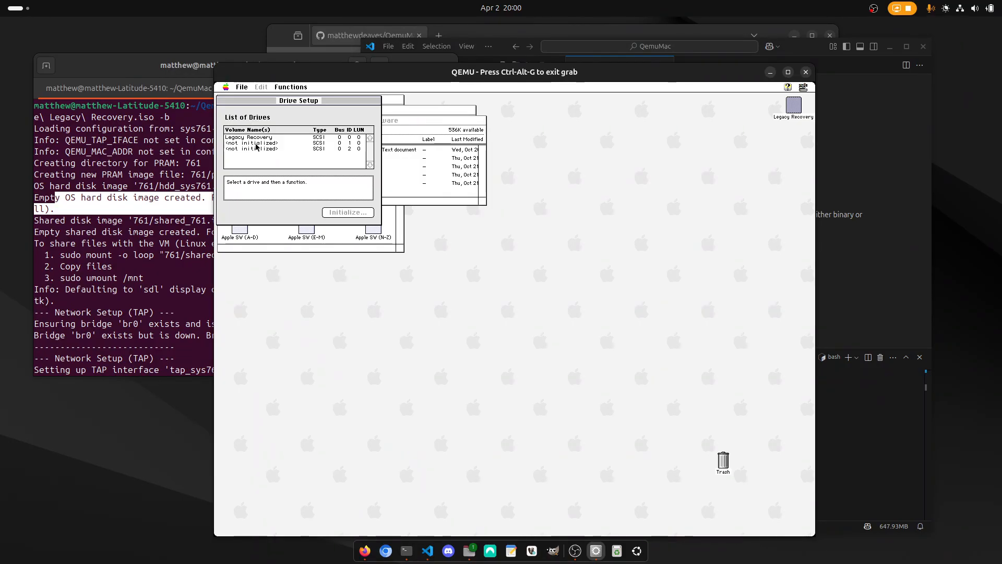
# Initialize the two uninitialized SCSI drives, IDs 1 and 2, in Drive Setup.
pyautogui.click(254, 143)
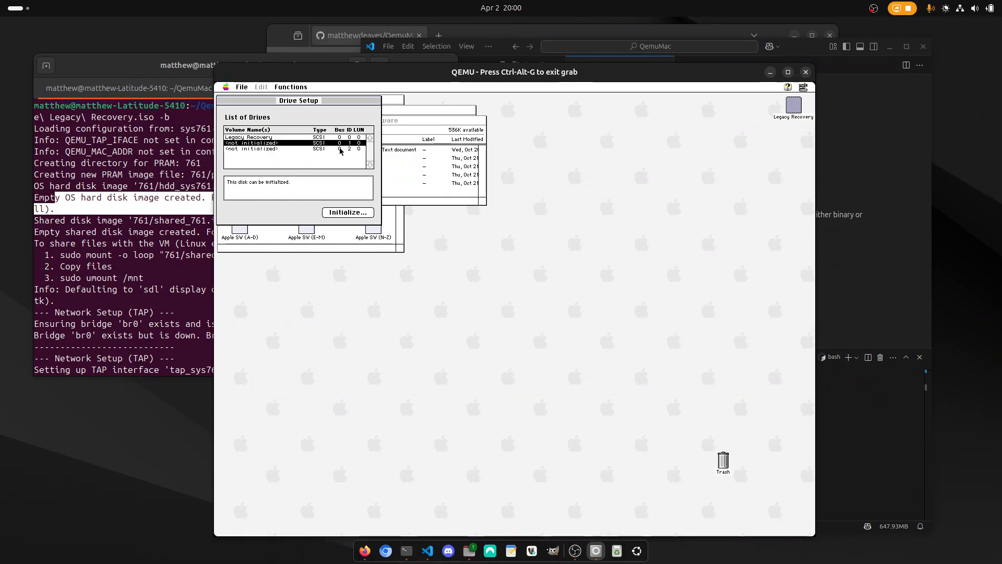
pyautogui.click(344, 213)
pyautogui.click(346, 213)
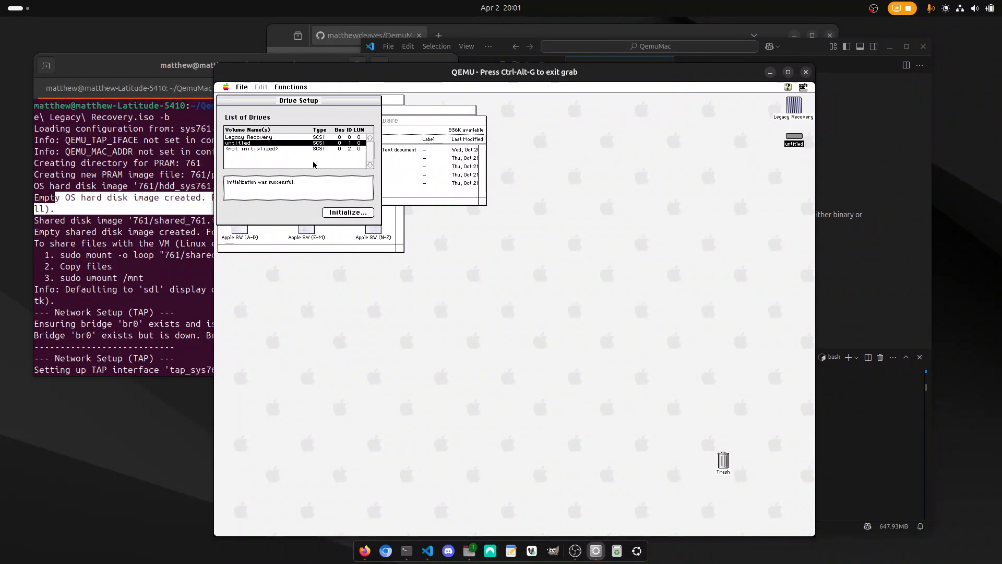
pyautogui.click(266, 150)
pyautogui.click(347, 212)
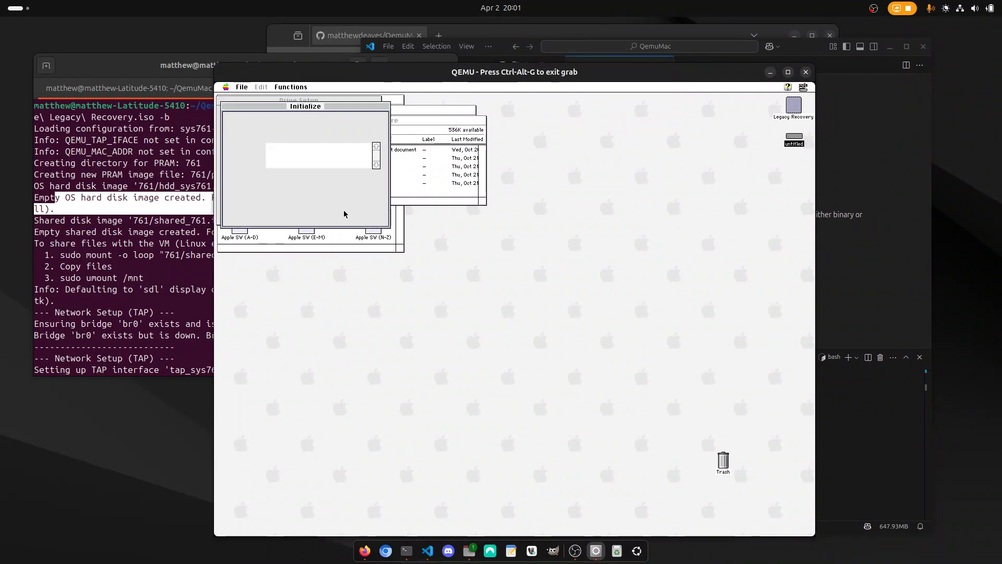
pyautogui.click(360, 212)
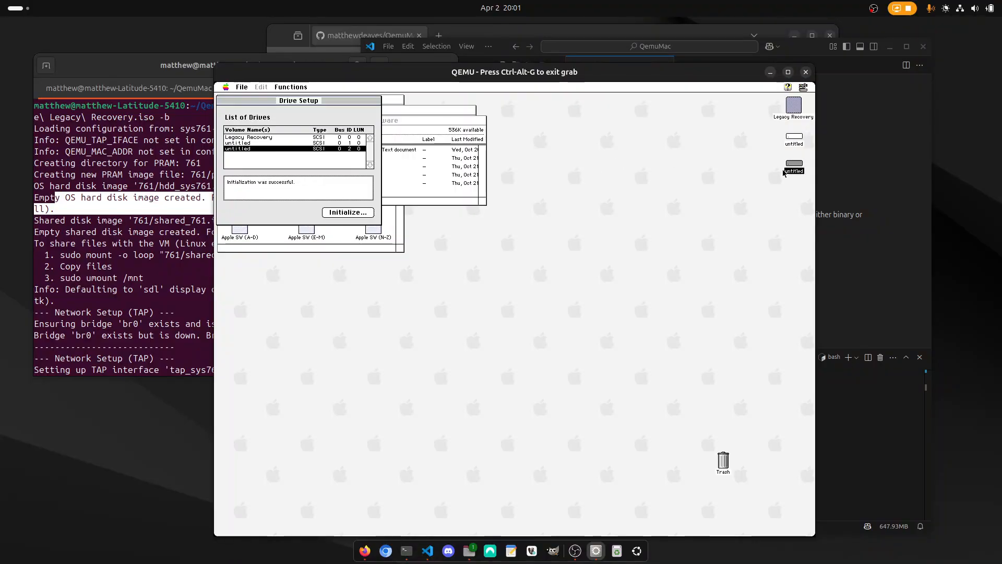
# Rename the first untitled volume on the desktop as Macintosh HD and the second as Shared.
pyautogui.click(798, 147)
pyautogui.write('Ma')
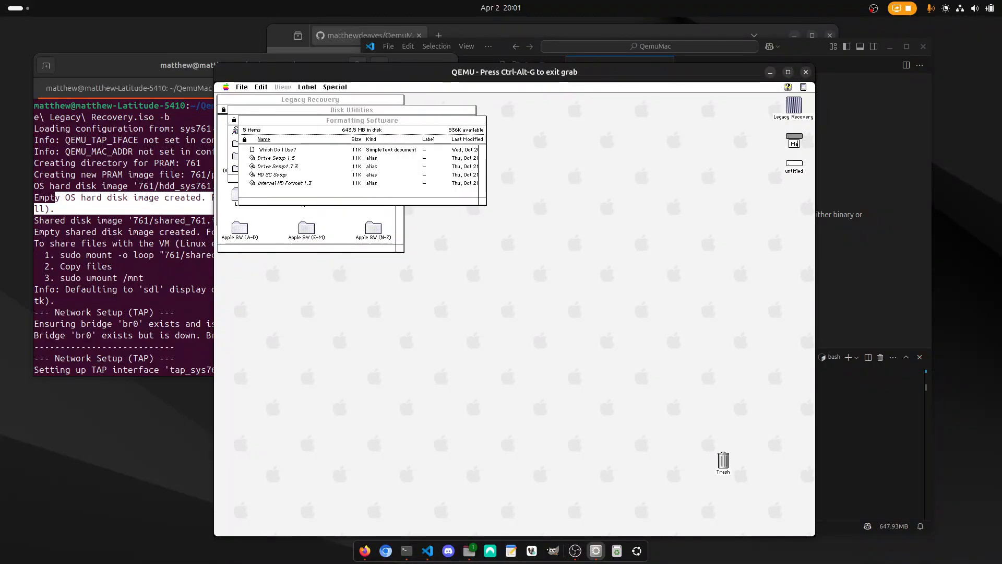
pyautogui.write('cintosh HD')
pyautogui.click(787, 170)
pyautogui.write('Shre')
pyautogui.press('BackSpace')
pyautogui.press('BackSpace')
pyautogui.press('BackSpace')
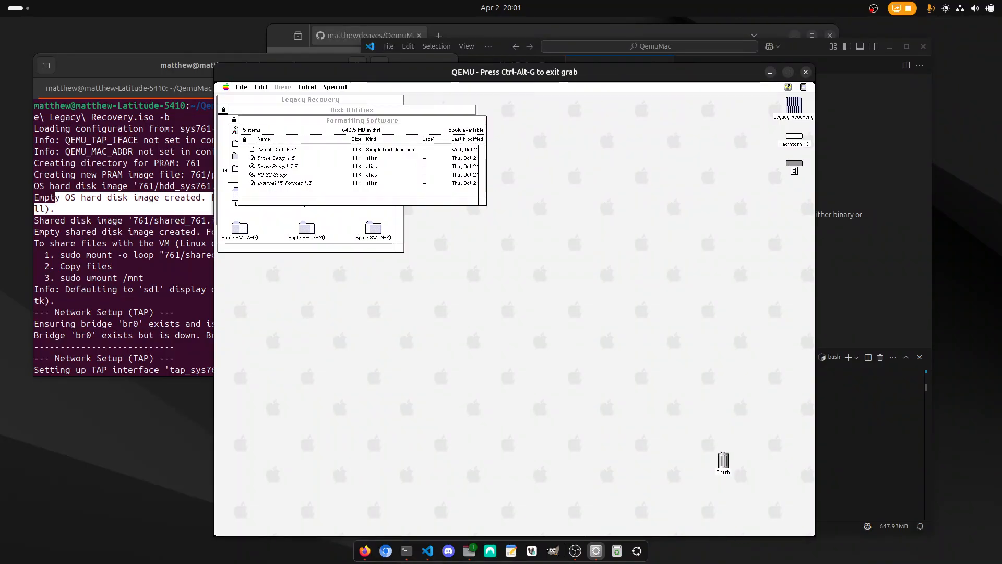
pyautogui.press('Return')
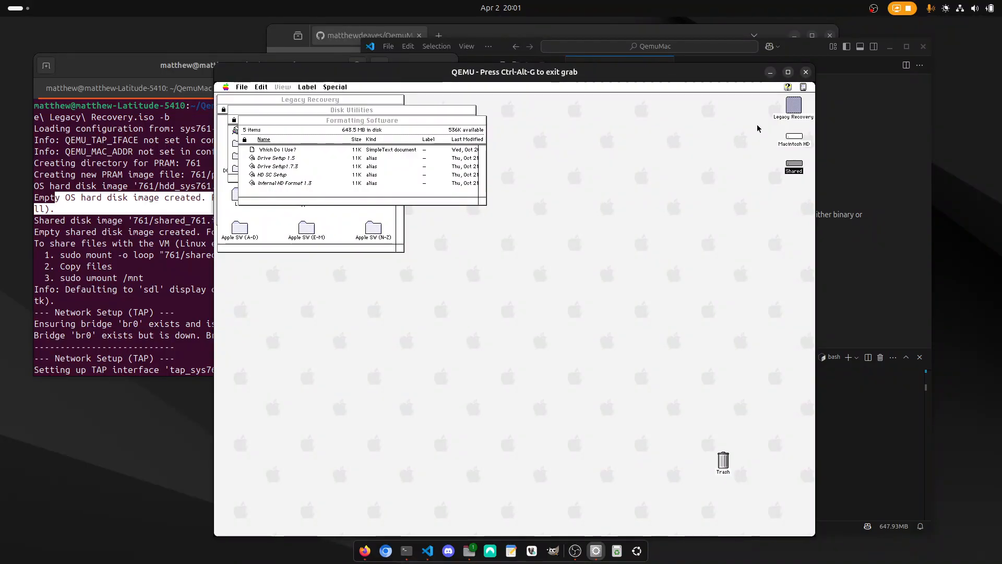
# Open the Macintosh HD and Shared volumes and place their windows apart to compare their available space.
pyautogui.doubleClick(794, 137)
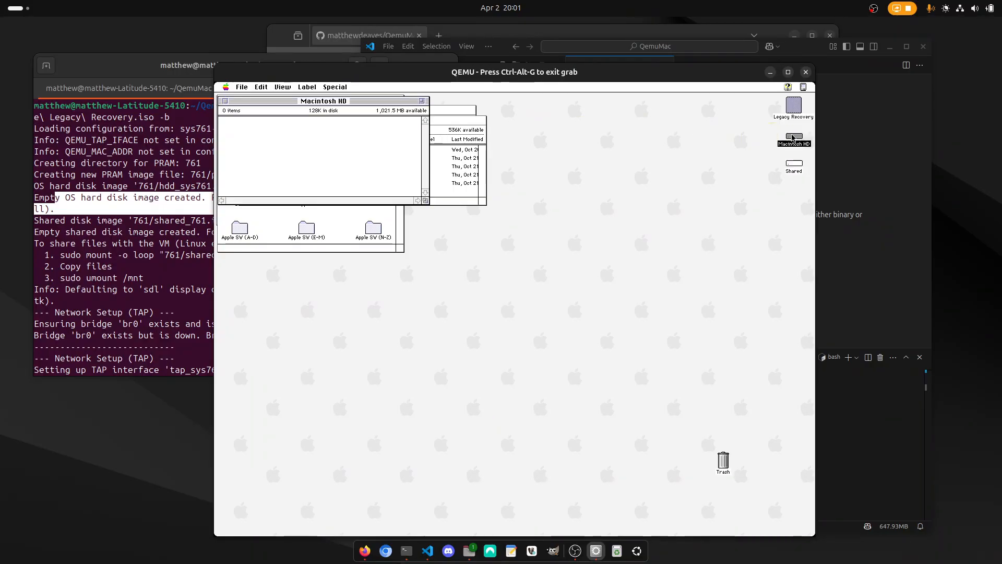
pyautogui.doubleClick(795, 162)
pyautogui.moveTo(357, 102); pyautogui.dragTo(425, 272)
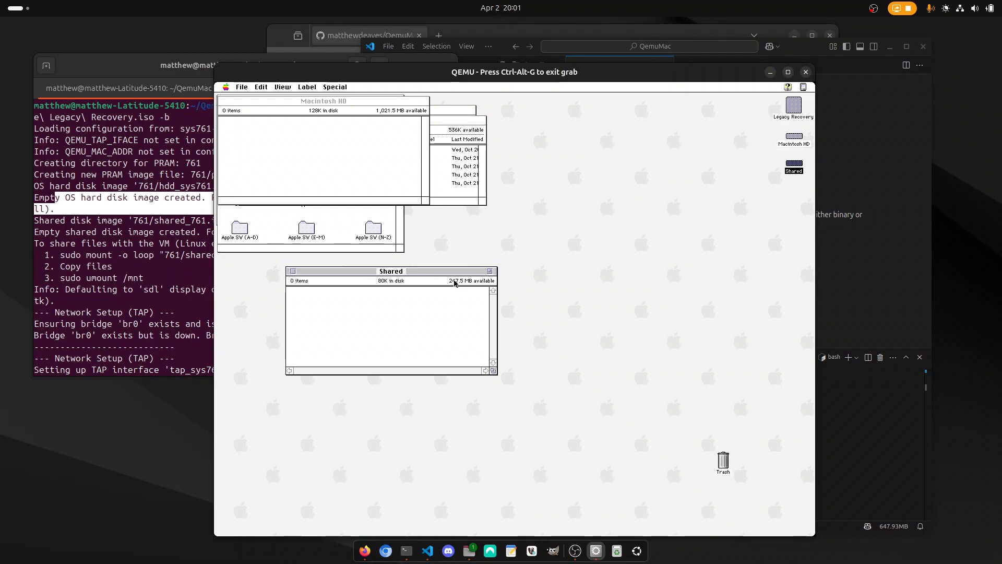
pyautogui.click(403, 161)
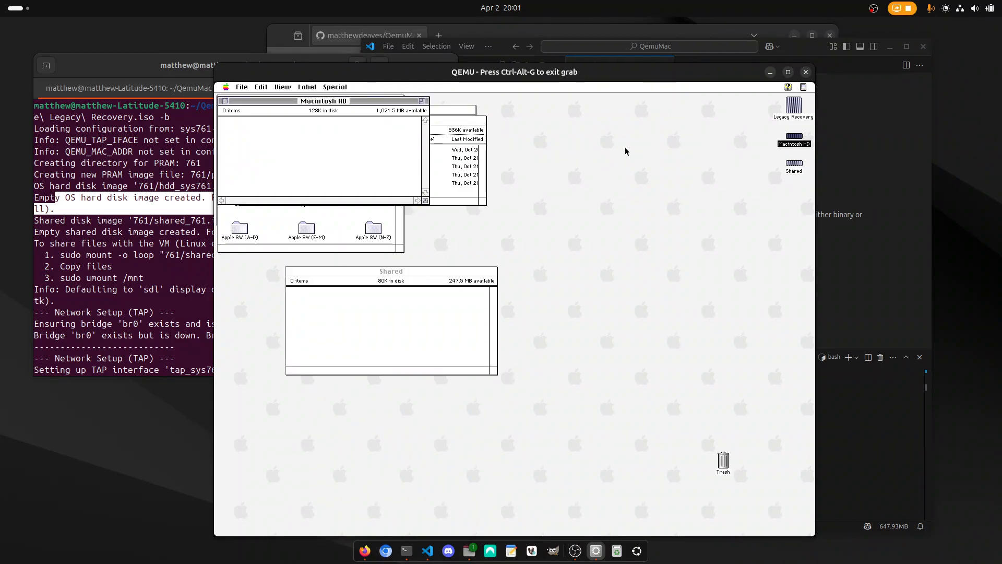
# Launch Install Mac OS 7.6 from the Mac OS 7.6.1 folder inside Mac OS on the Legacy Recovery disc.
pyautogui.doubleClick(794, 106)
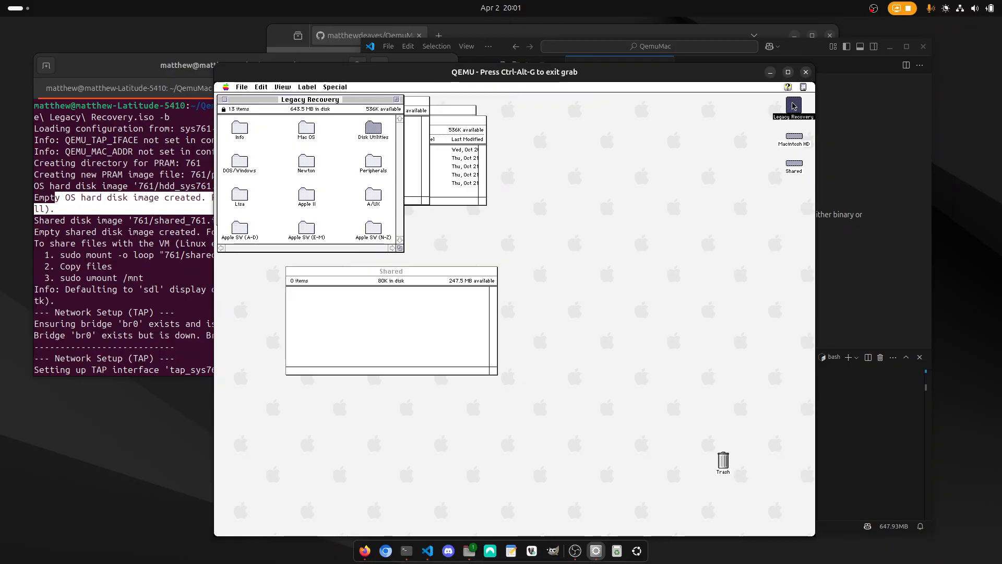
pyautogui.doubleClick(306, 127)
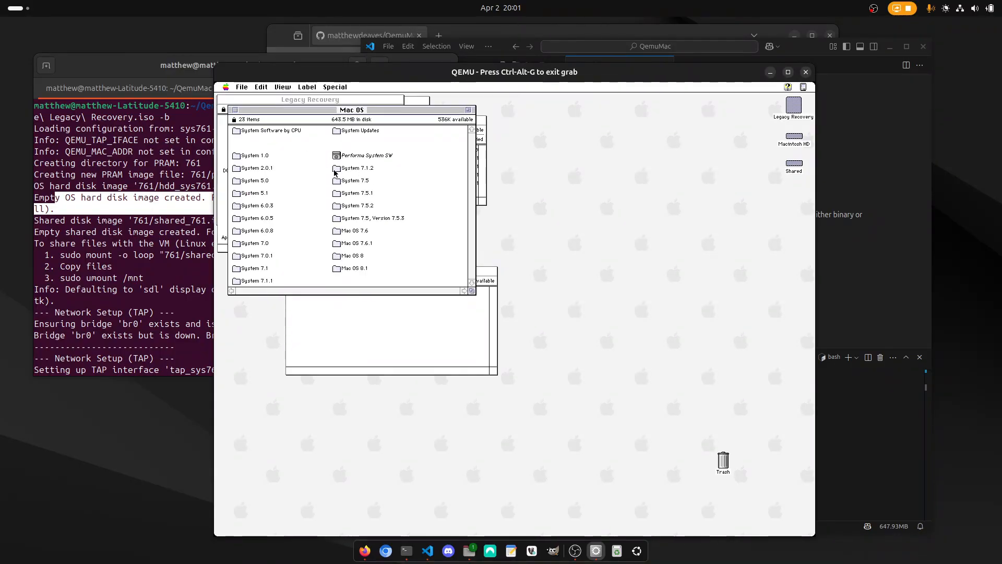
pyautogui.doubleClick(355, 244)
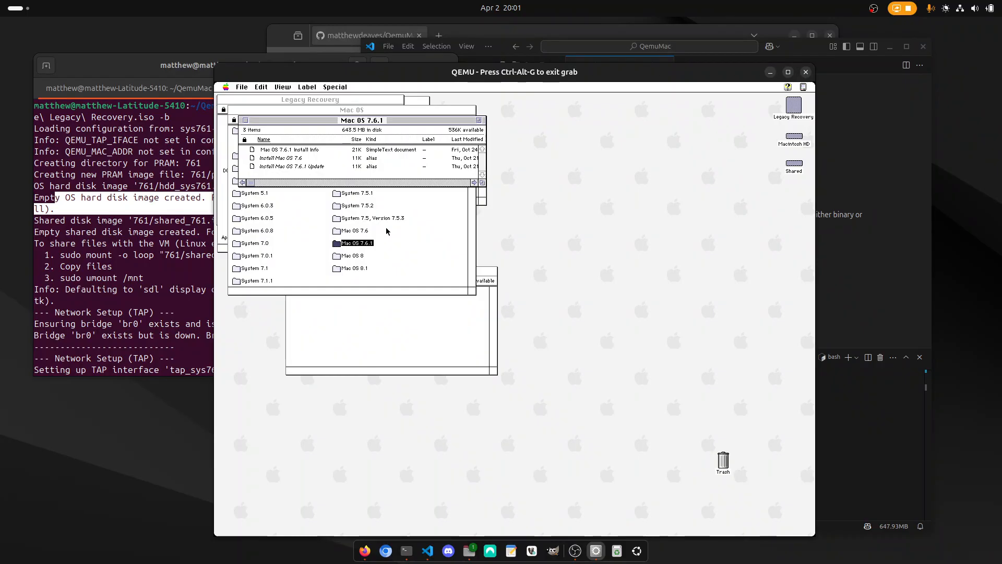
pyautogui.doubleClick(292, 159)
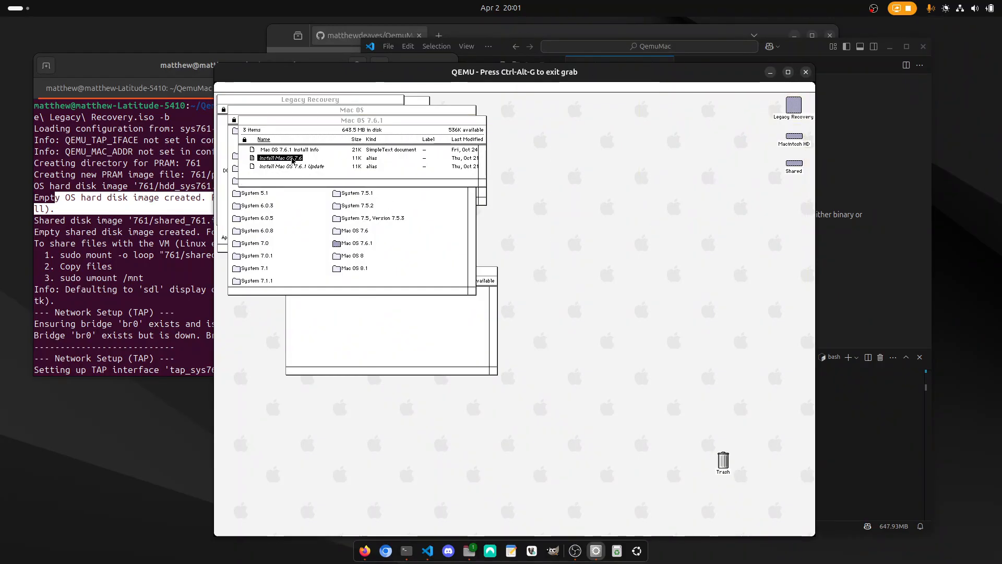
pyautogui.click(630, 390)
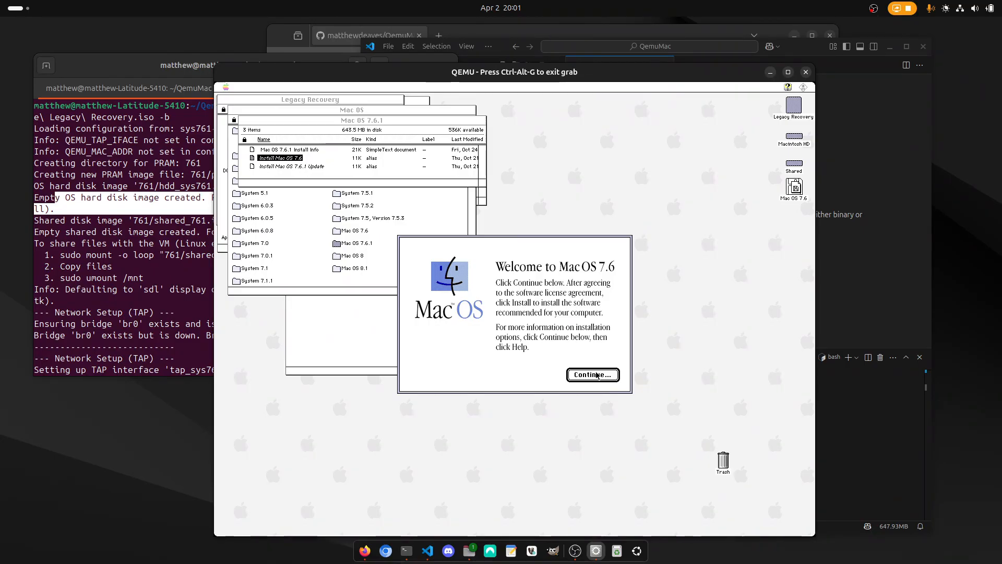
# Perform an Easy Install of Mac OS 7.6 on Macintosh HD and quit the installer when it finishes.
pyautogui.click(595, 375)
pyautogui.click(613, 387)
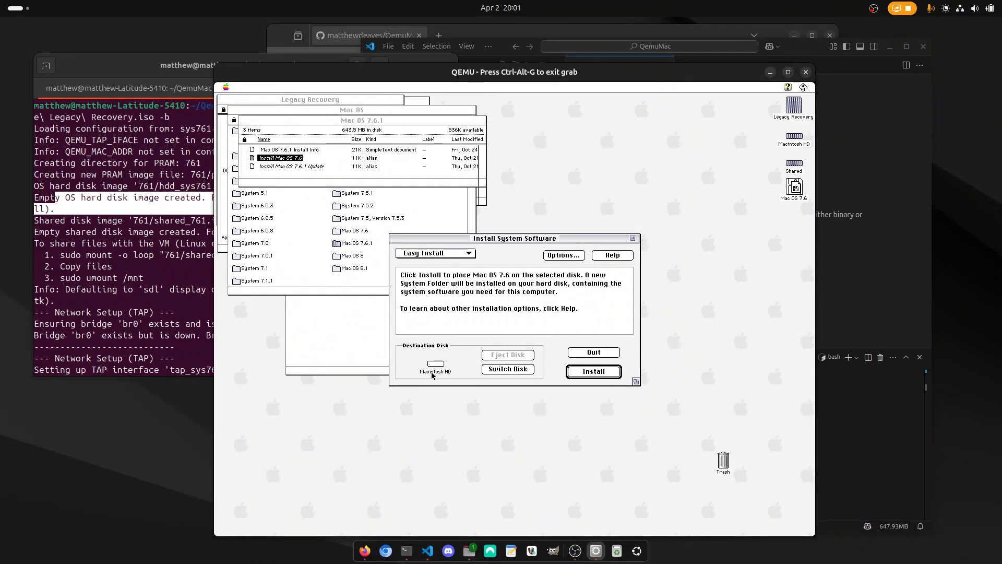
pyautogui.click(594, 371)
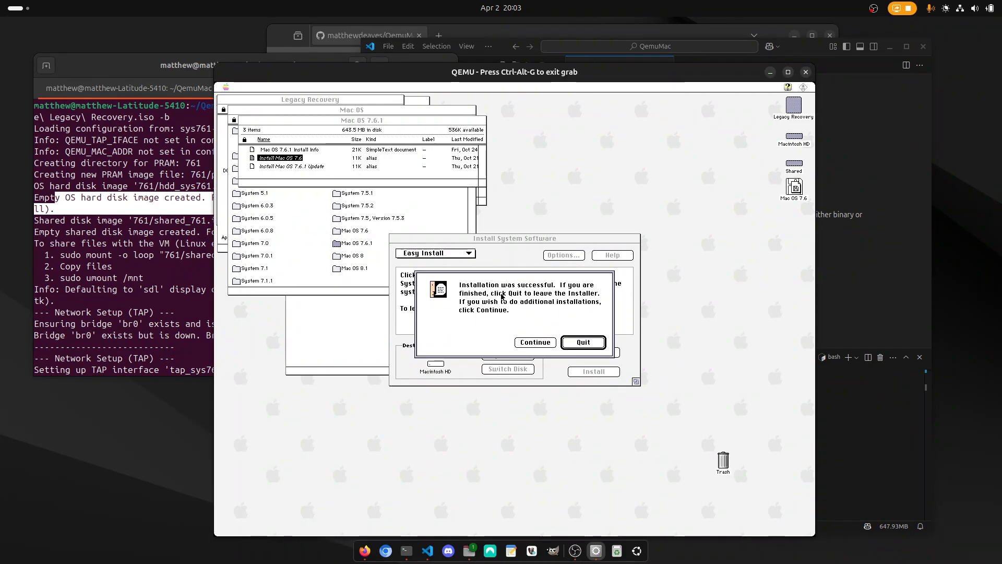
pyautogui.click(583, 342)
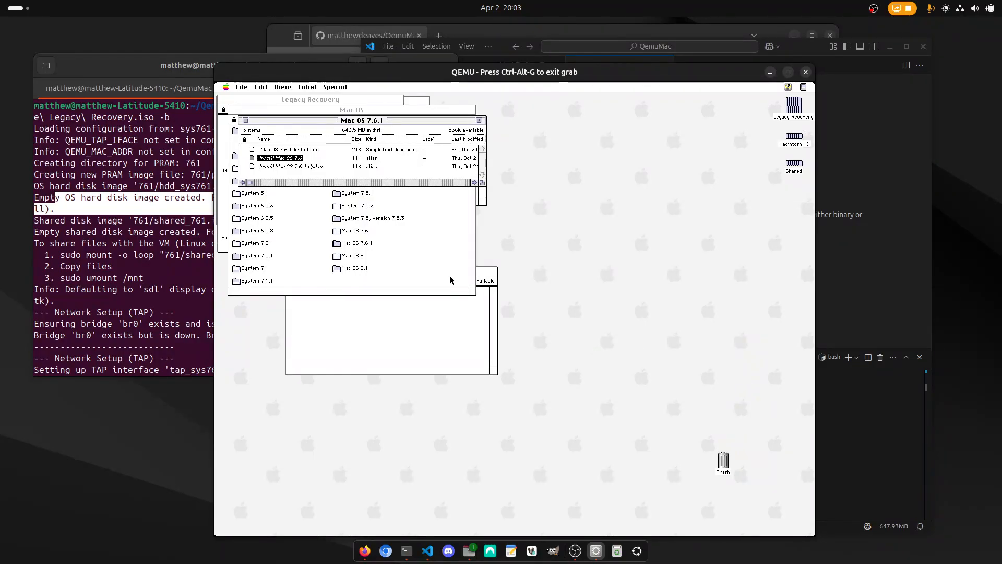
# Update the system on Macintosh HD with Install Mac OS 7.6.1 Update and quit its installer.
pyautogui.doubleClick(291, 167)
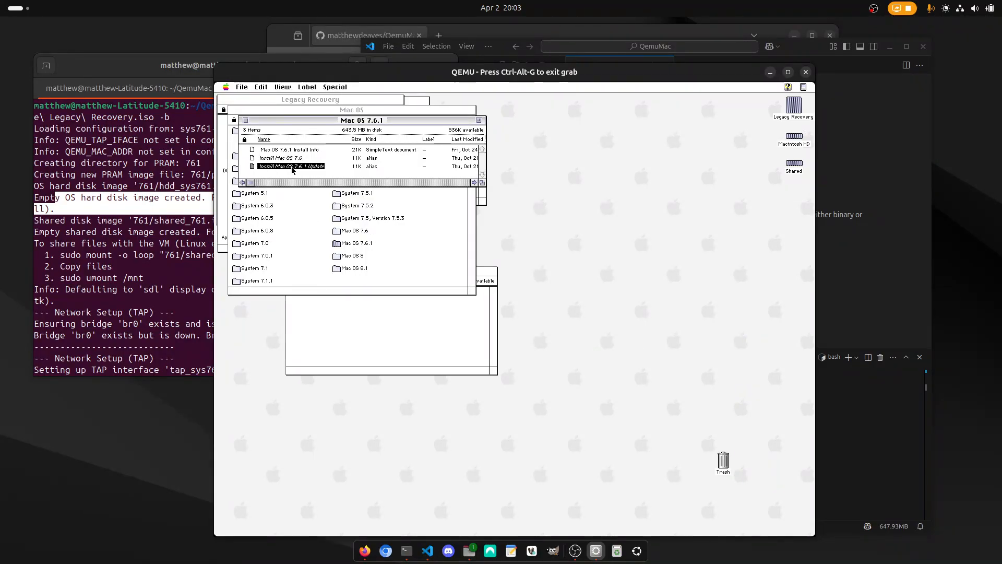
pyautogui.click(613, 387)
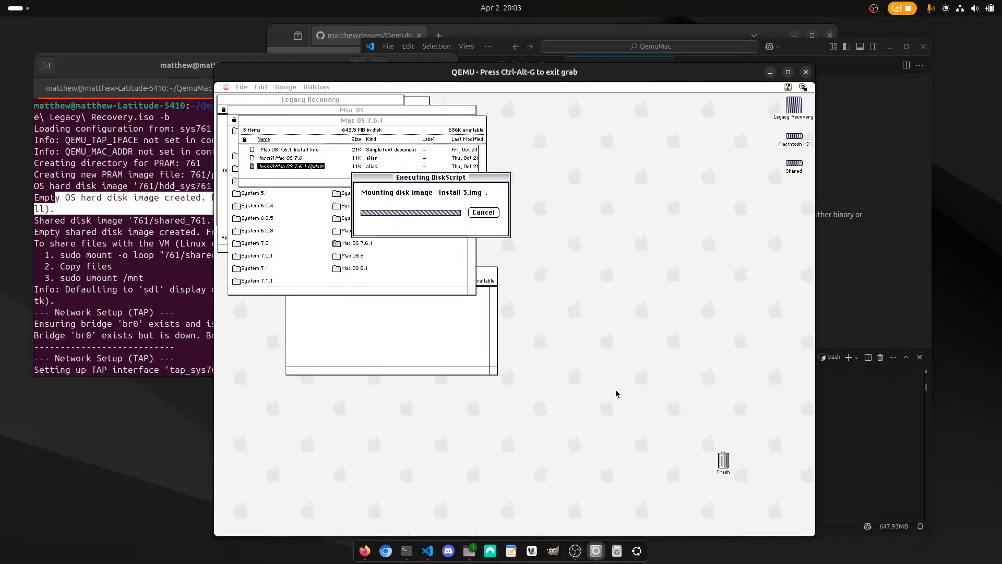
pyautogui.click(613, 388)
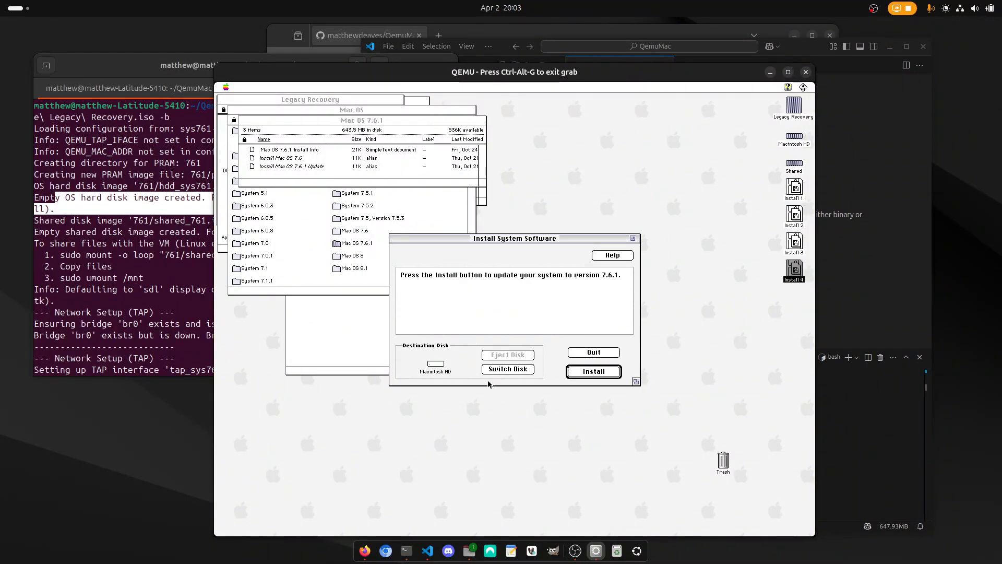
pyautogui.click(577, 373)
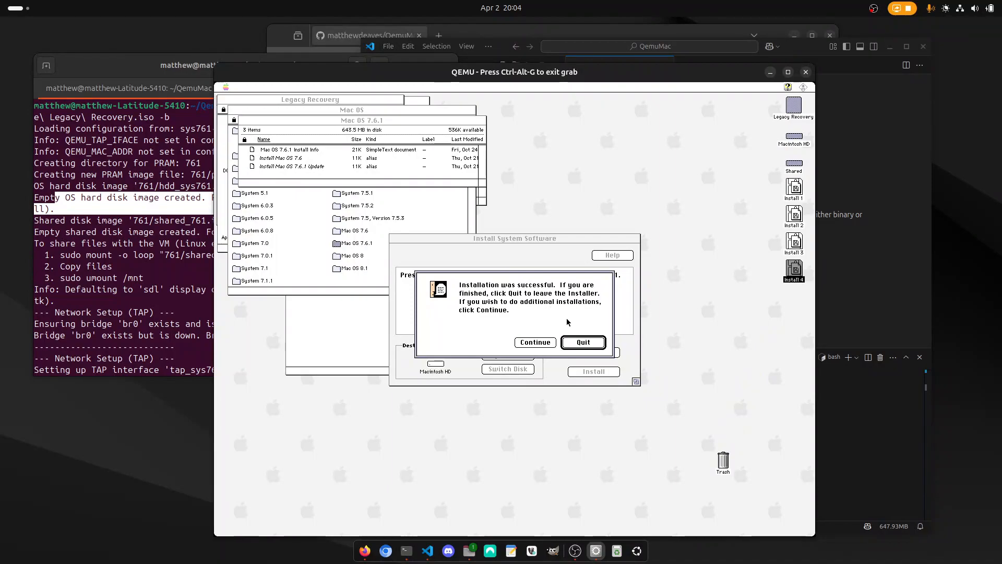
pyautogui.click(583, 342)
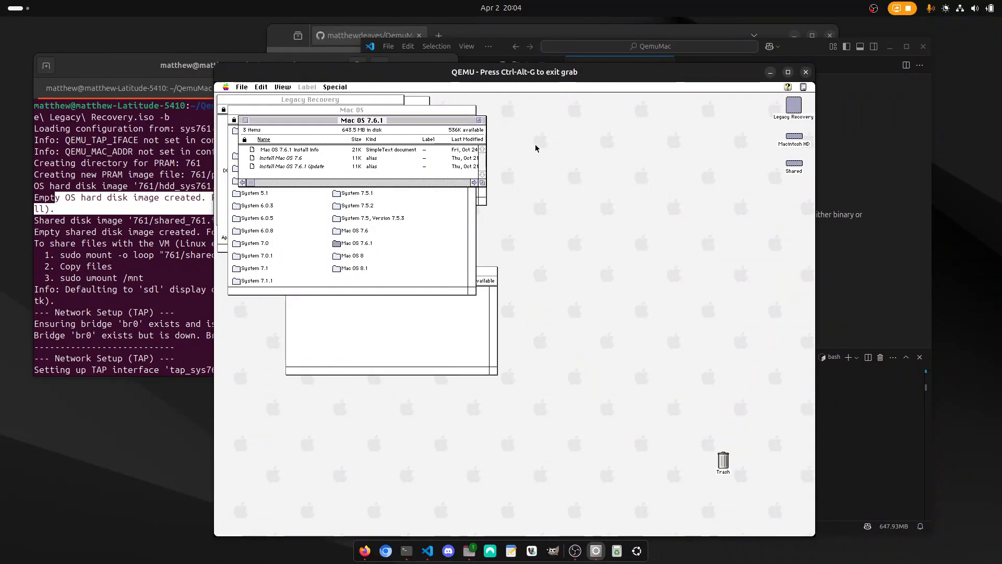
# Shut down the virtual machine and rerun run68k.sh with sys761-q800.conf and the Apple Legacy Recovery ISO, omitting the -b option.
pyautogui.moveTo(335, 93); pyautogui.dragTo(348, 156)
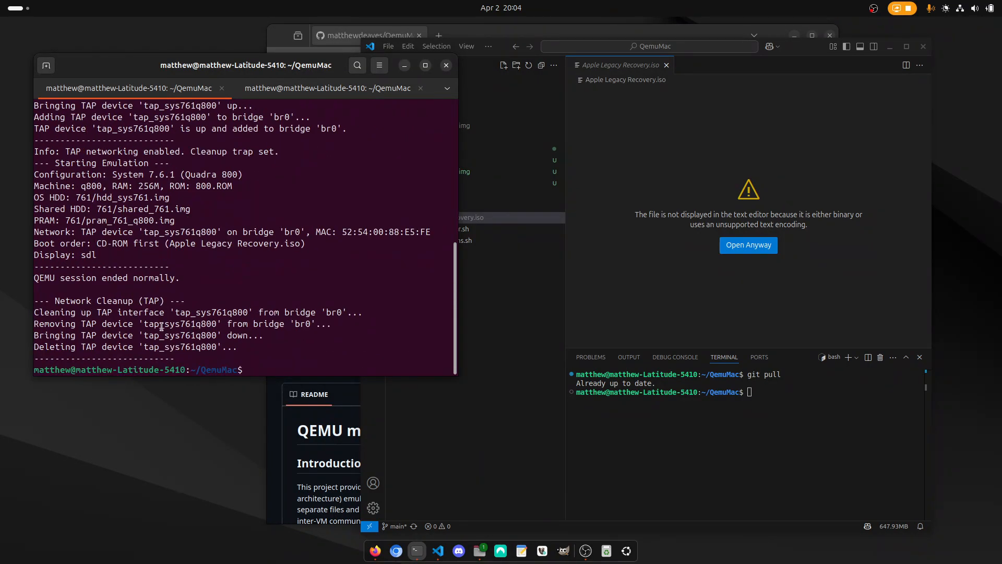
pyautogui.press('Up')
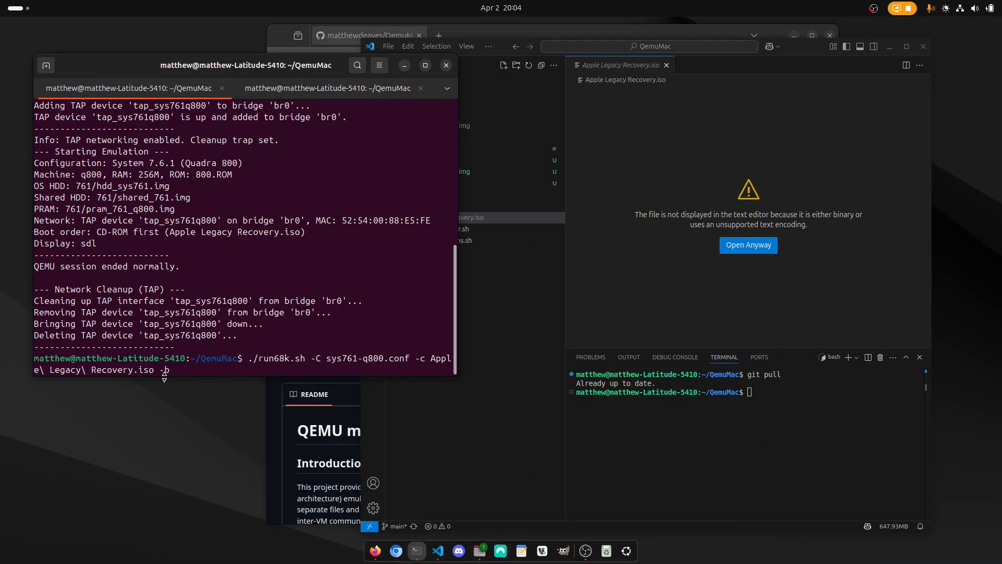
pyautogui.press('BackSpace')
pyautogui.press('BackSpace')
pyautogui.press('Return')
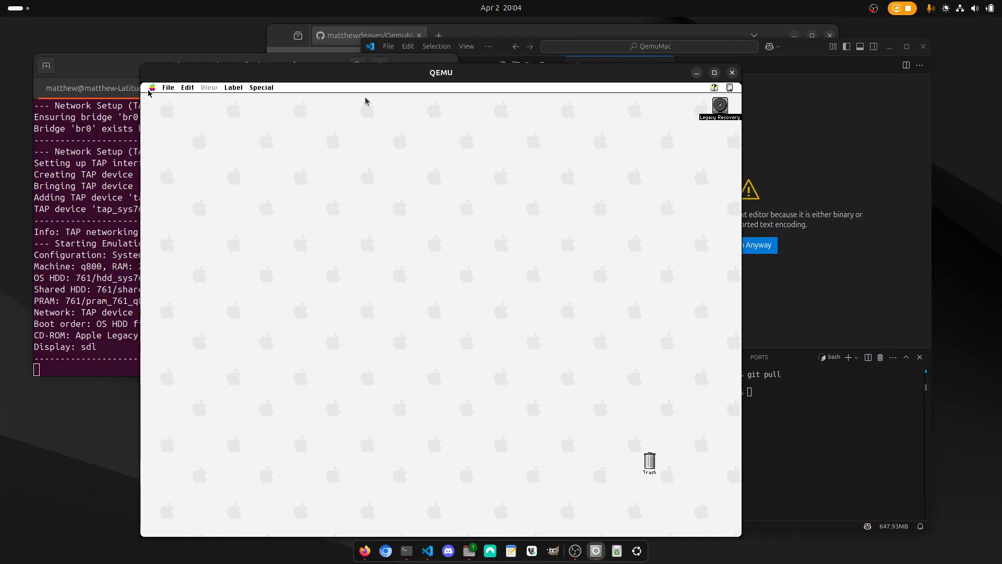
# Shut down the virtual machine and relaunch it through run68k.sh with only the sys761-q800.conf configuration, leaving out the CD image.
pyautogui.click(148, 92)
pyautogui.moveTo(263, 88); pyautogui.dragTo(264, 155)
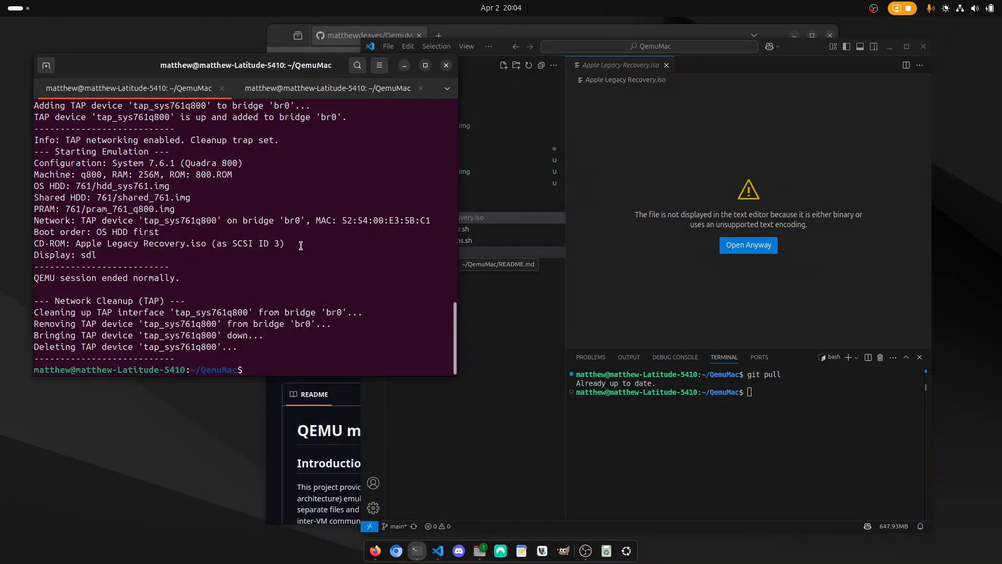
pyautogui.press('Up')
pyautogui.press('BackSpace')
pyautogui.press('BackSpace')
pyautogui.press('BackSpace')
pyautogui.press('BackSpace')
pyautogui.press('BackSpace')
pyautogui.press('BackSpace')
pyautogui.press('BackSpace')
pyautogui.press('BackSpace')
pyautogui.press('BackSpace')
pyautogui.press('BackSpace')
pyautogui.press('BackSpace')
pyautogui.press('BackSpace')
pyautogui.press('BackSpace')
pyautogui.press('BackSpace')
pyautogui.press('BackSpace')
pyautogui.press('BackSpace')
pyautogui.press('BackSpace')
pyautogui.press('BackSpace')
pyautogui.press('BackSpace')
pyautogui.press('BackSpace')
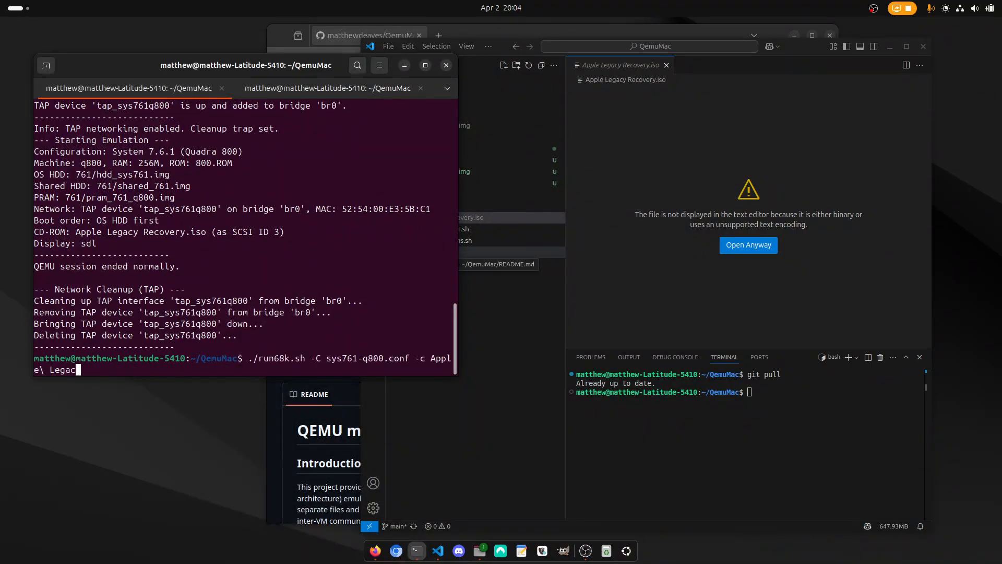
pyautogui.press('BackSpace')
pyautogui.press('BackSpace')
pyautogui.press('BackSpace')
pyautogui.press('Return')
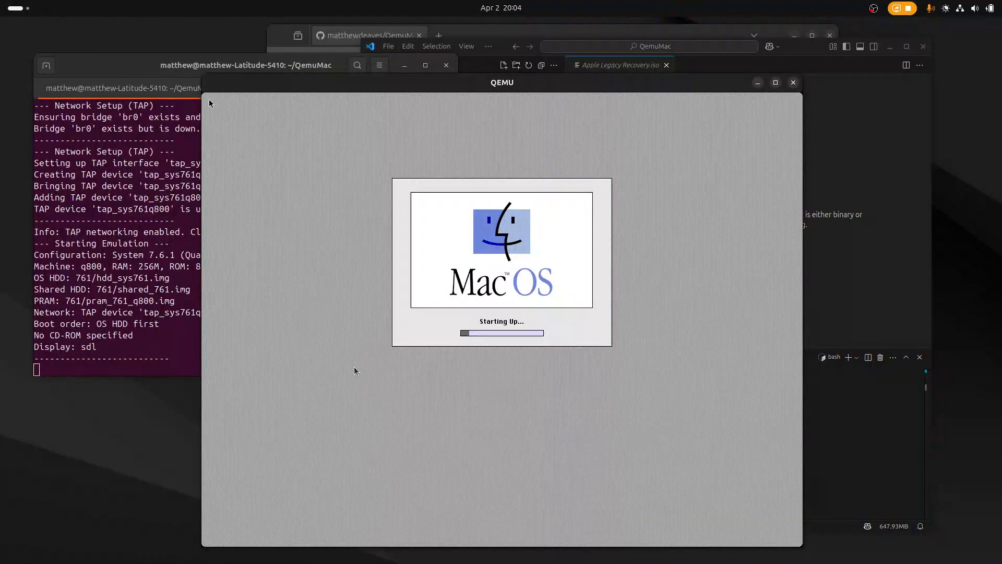
# In the virtual machine, open Macintosh HD and check the installed system version and memory in About This Computer.
pyautogui.click(210, 102)
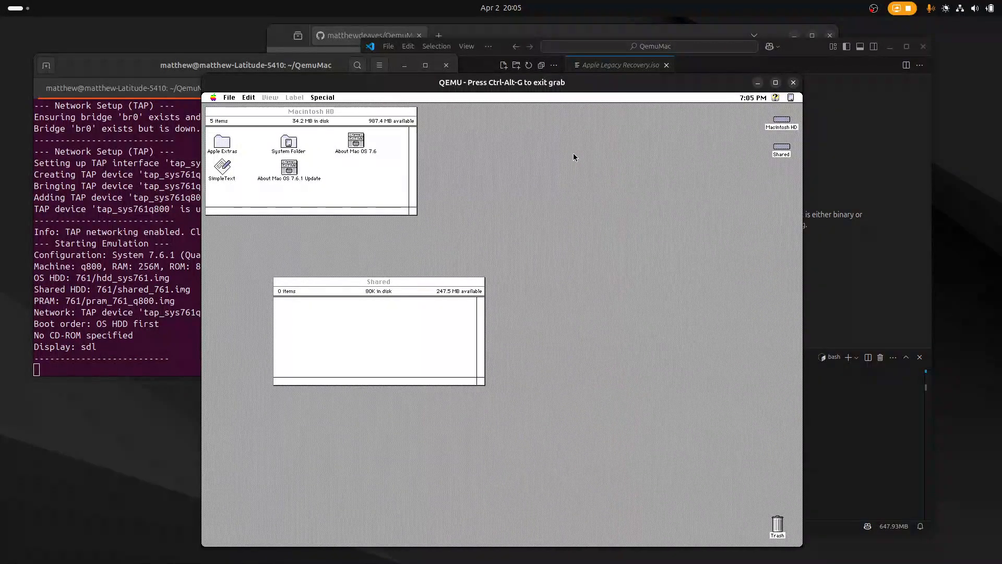
pyautogui.doubleClick(786, 122)
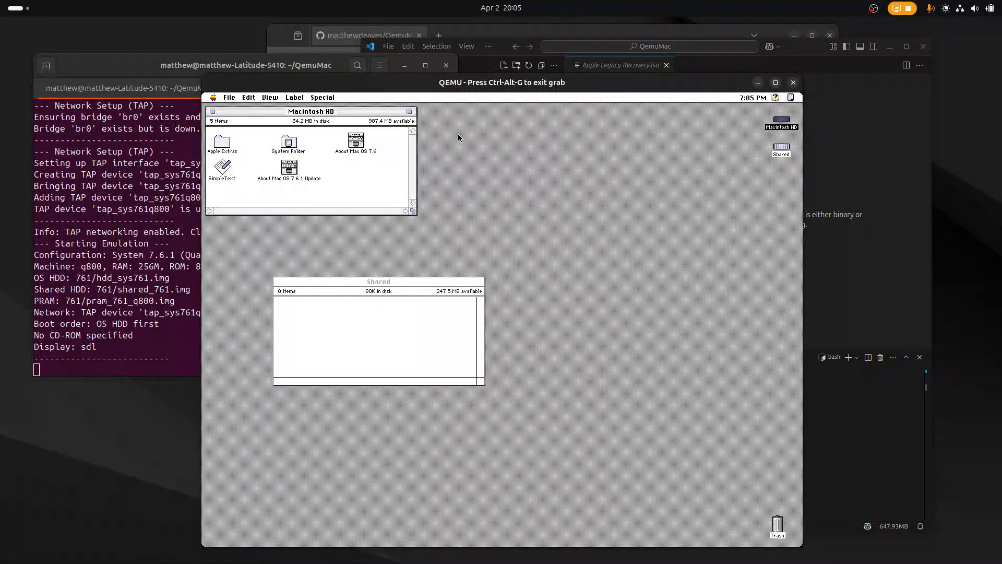
pyautogui.moveTo(214, 97); pyautogui.dragTo(226, 109)
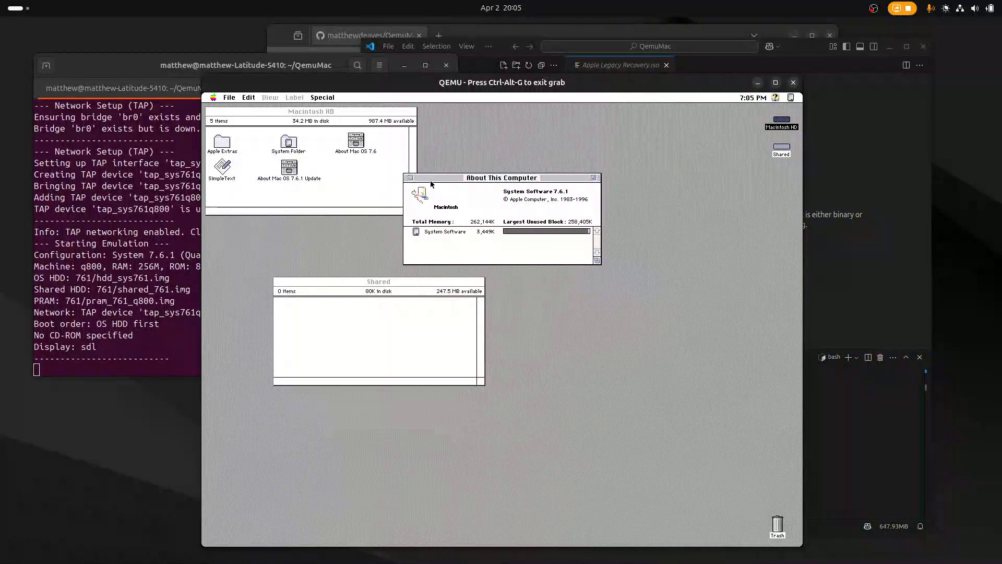
# Close the About This Computer, Macintosh HD and Shared windows and shut down the virtual machine.
pyautogui.click(411, 178)
pyautogui.click(210, 112)
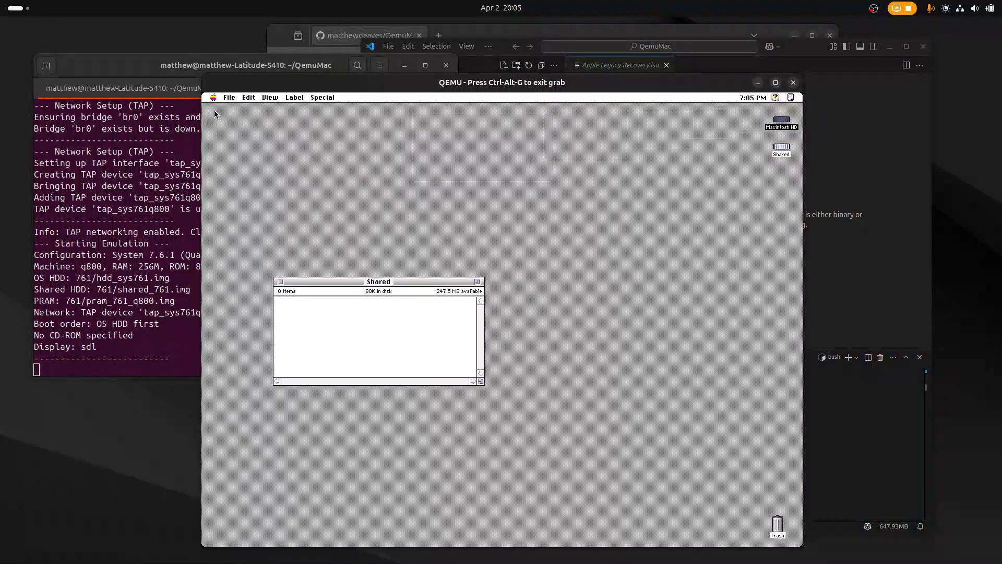
pyautogui.click(281, 282)
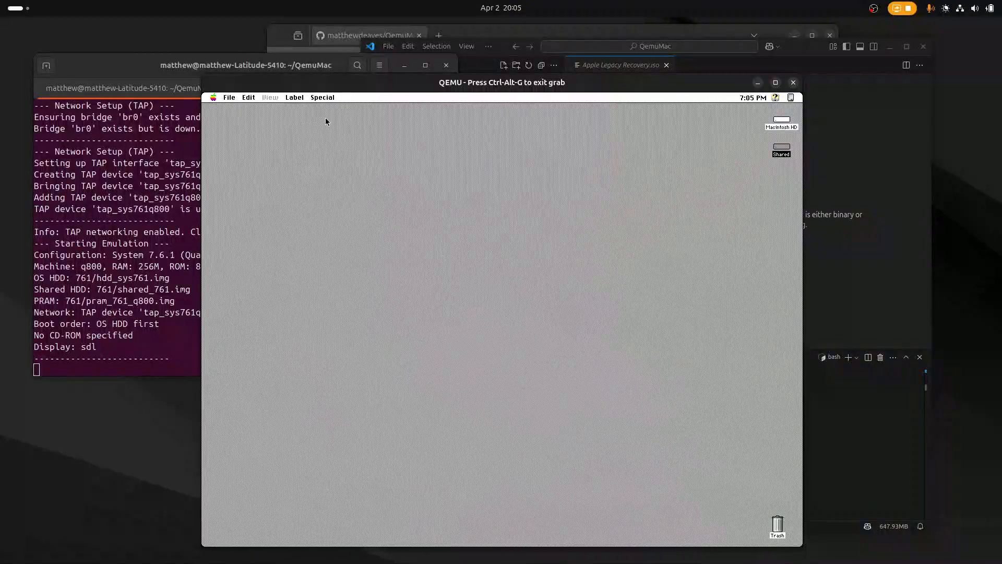
pyautogui.moveTo(321, 99); pyautogui.dragTo(330, 167)
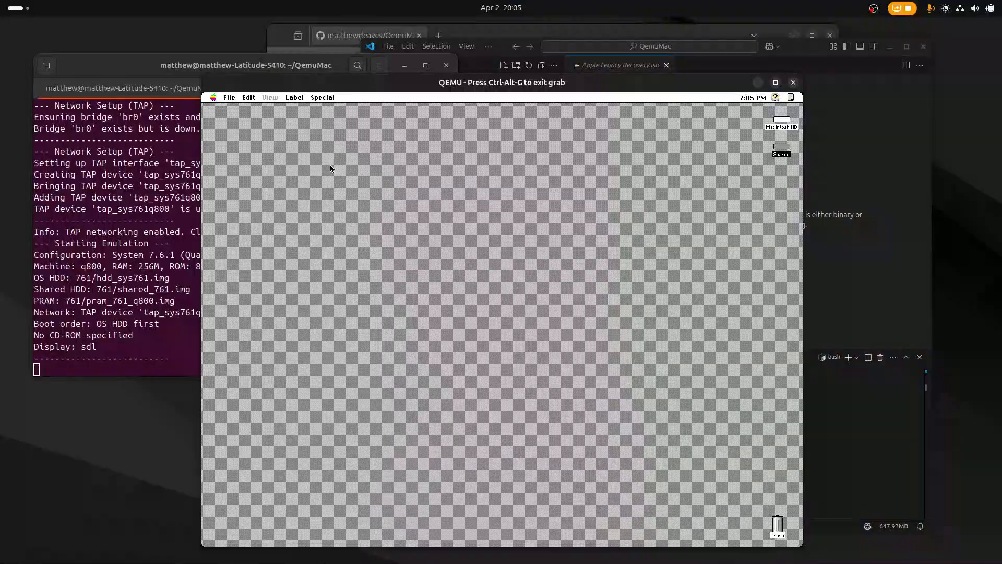